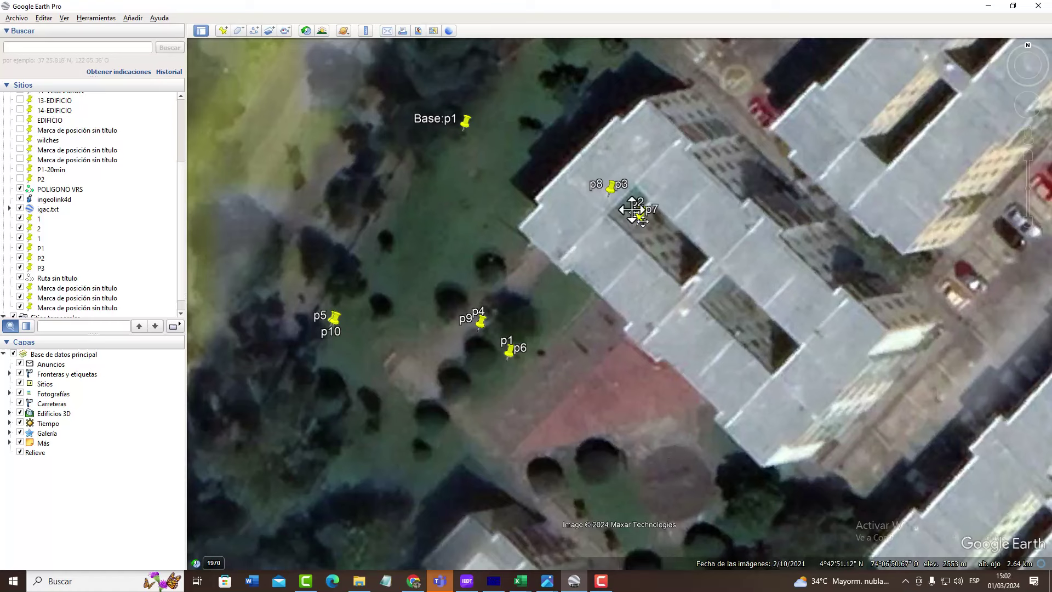
# Switch to the compara_antenas.xlsx workbook in Excel and examine the horizontal and elevation precision values of points p1 to p10.
pyautogui.click(610, 187)
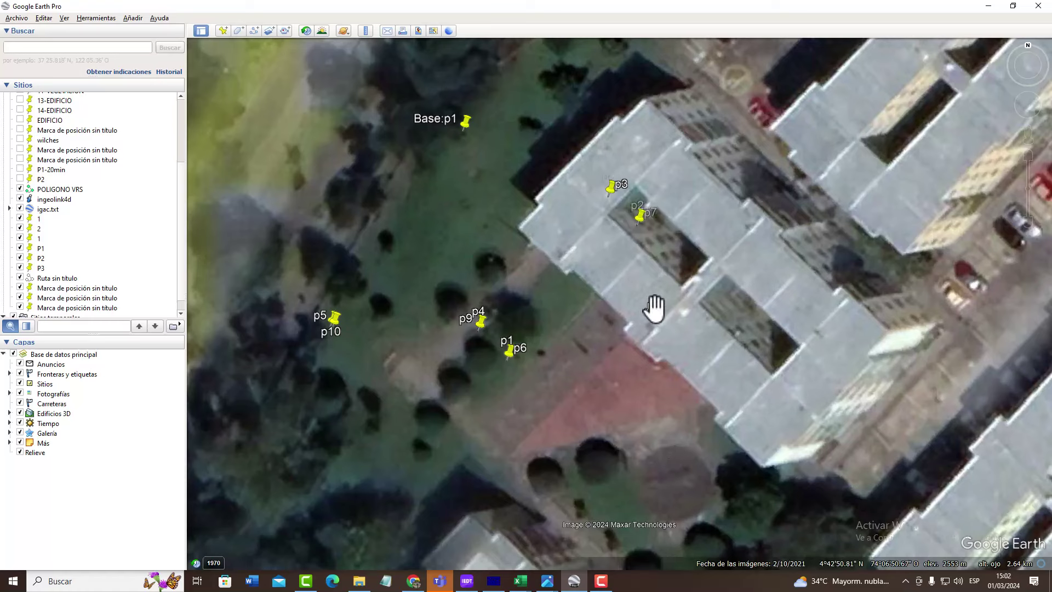
pyautogui.click(522, 582)
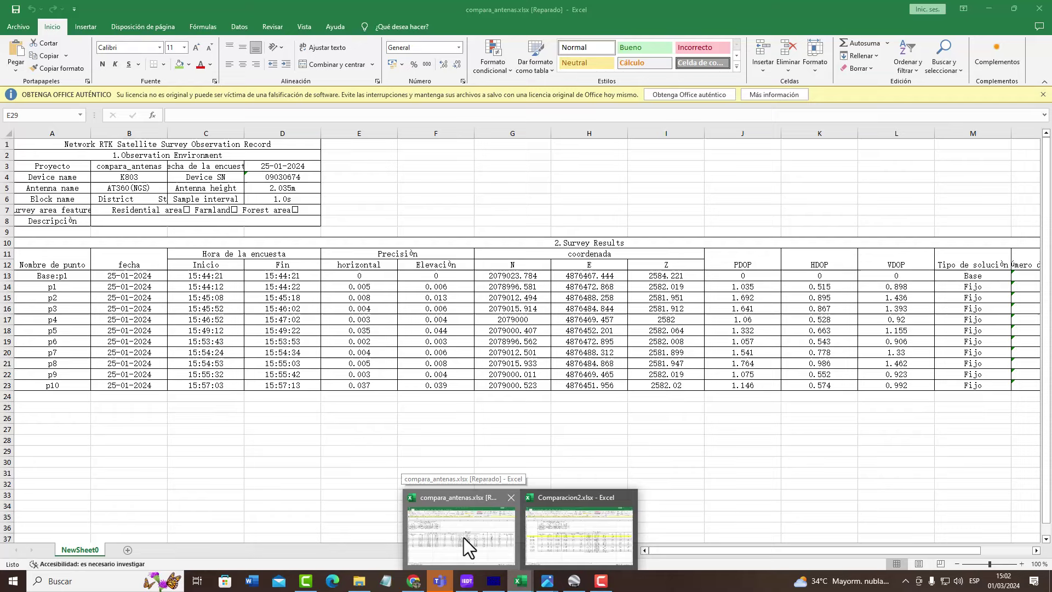
pyautogui.click(464, 538)
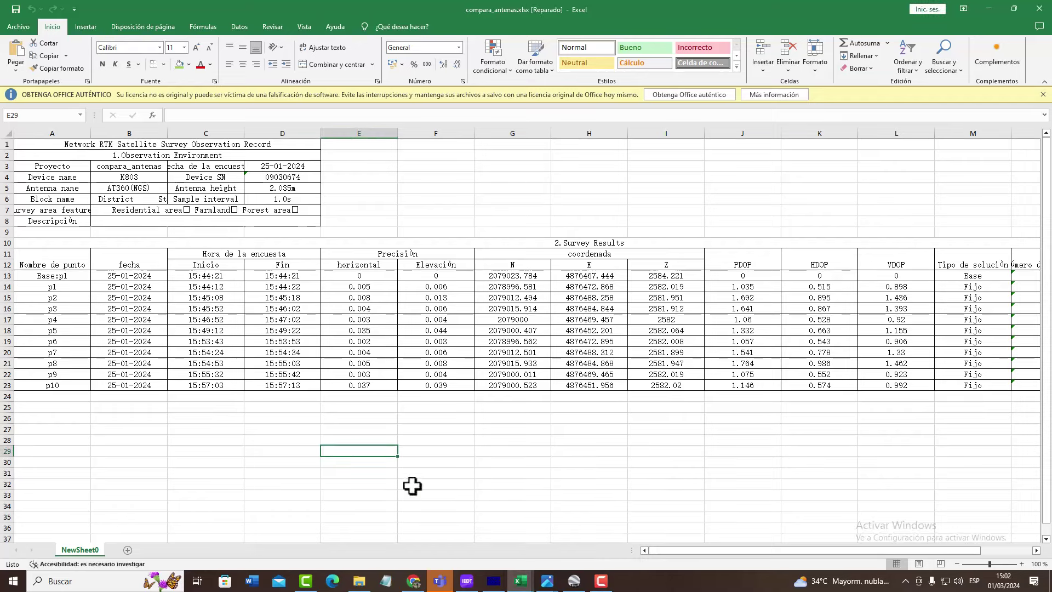
pyautogui.moveTo(38, 256); pyautogui.dragTo(493, 390)
pyautogui.click(465, 450)
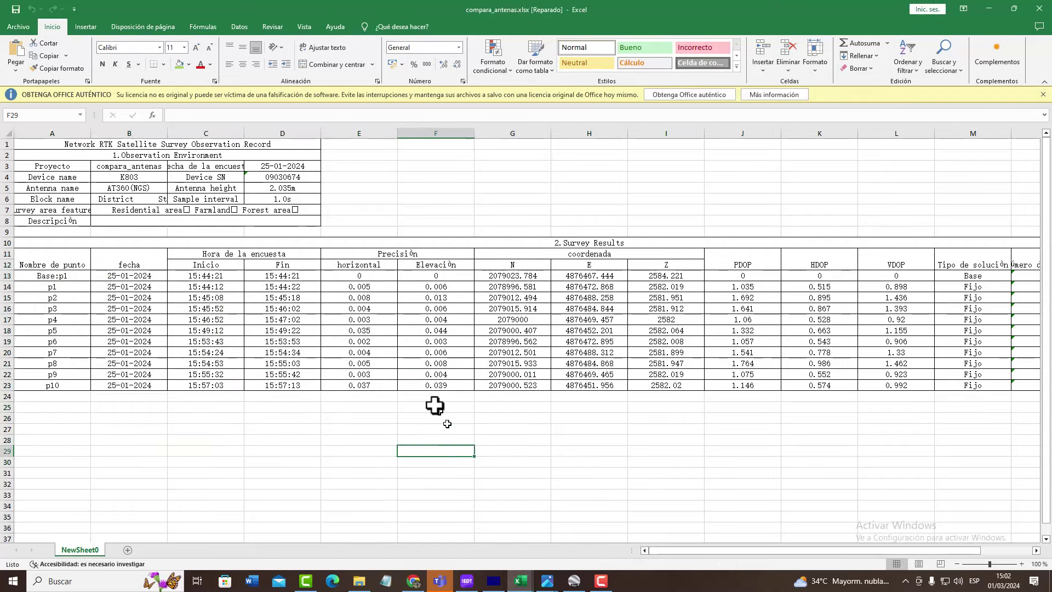
pyautogui.moveTo(362, 287); pyautogui.dragTo(442, 385)
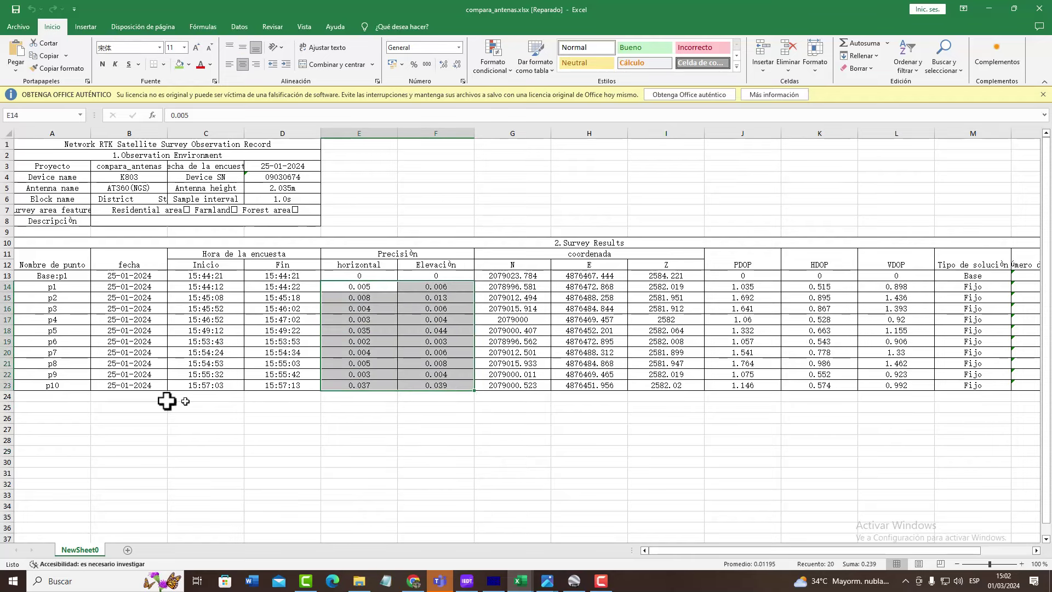
pyautogui.click(370, 387)
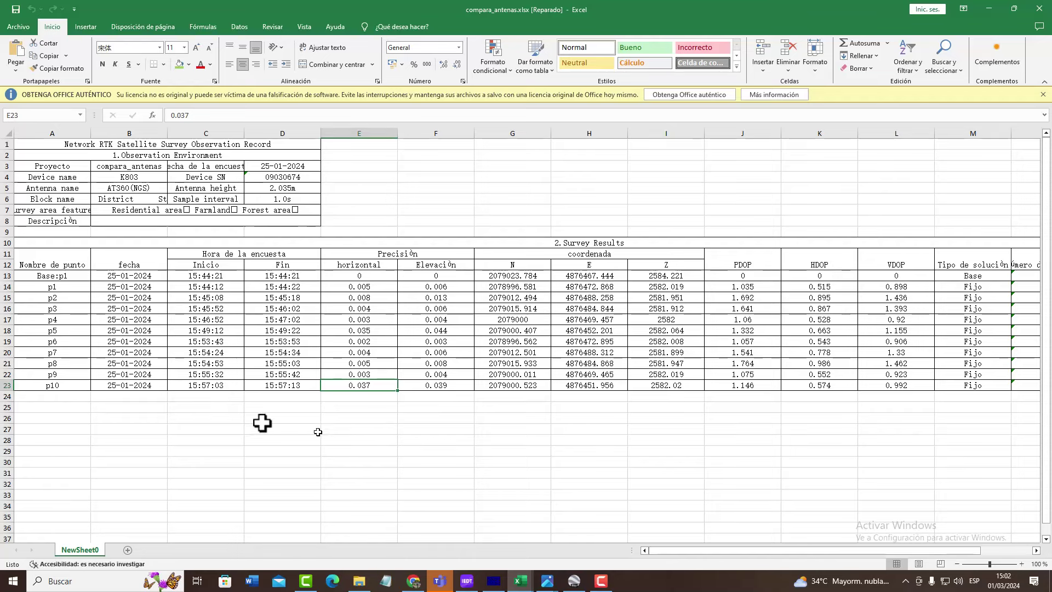
# Highlight the entire rows of survey points p10 and p5 with the green fill colour.
pyautogui.click(5, 385)
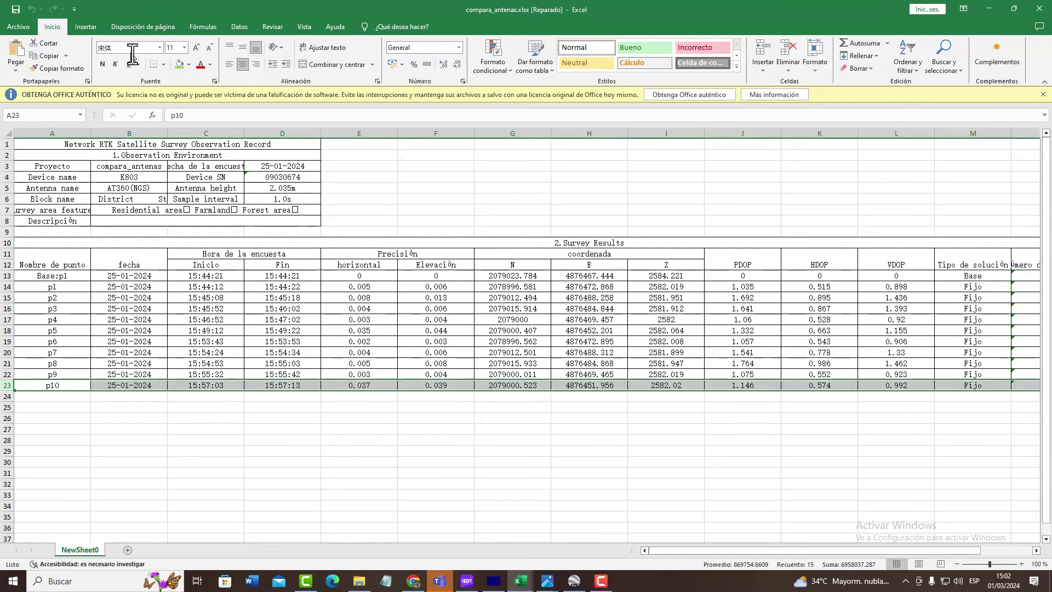
pyautogui.click(179, 64)
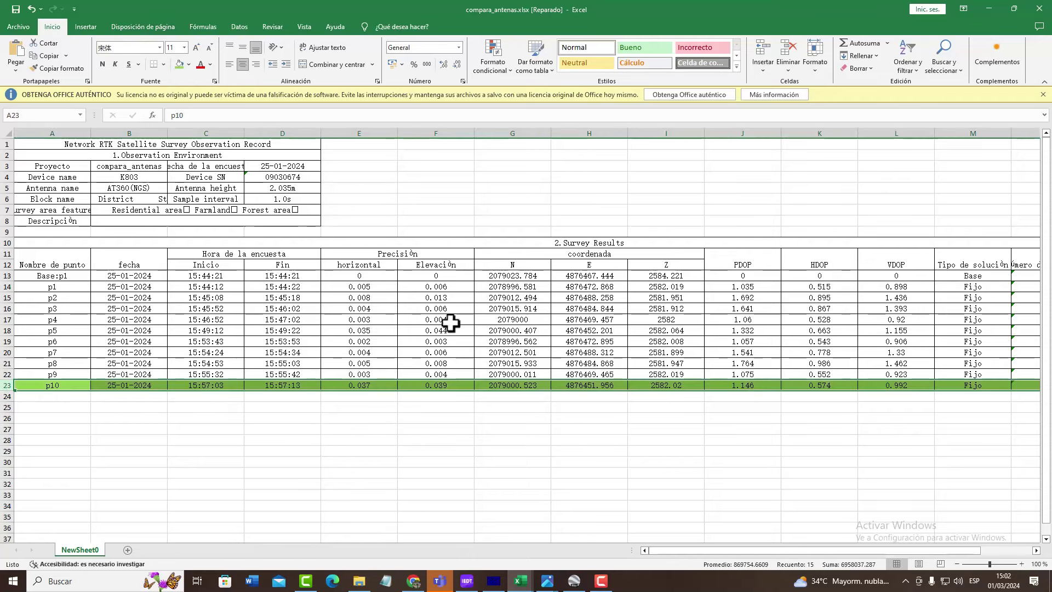
pyautogui.click(387, 390)
pyautogui.click(441, 386)
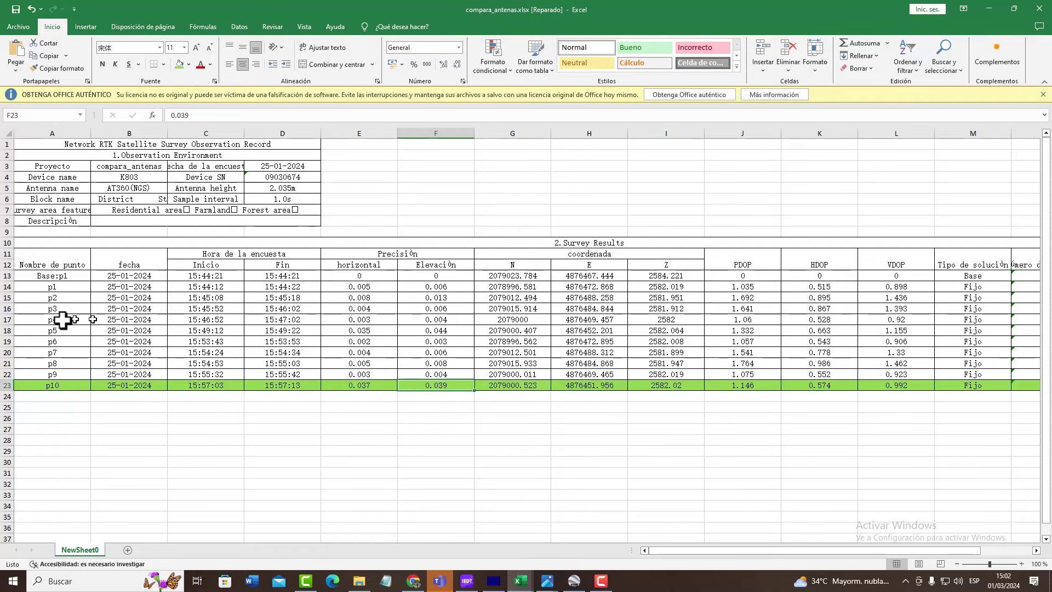
pyautogui.click(7, 330)
pyautogui.click(179, 64)
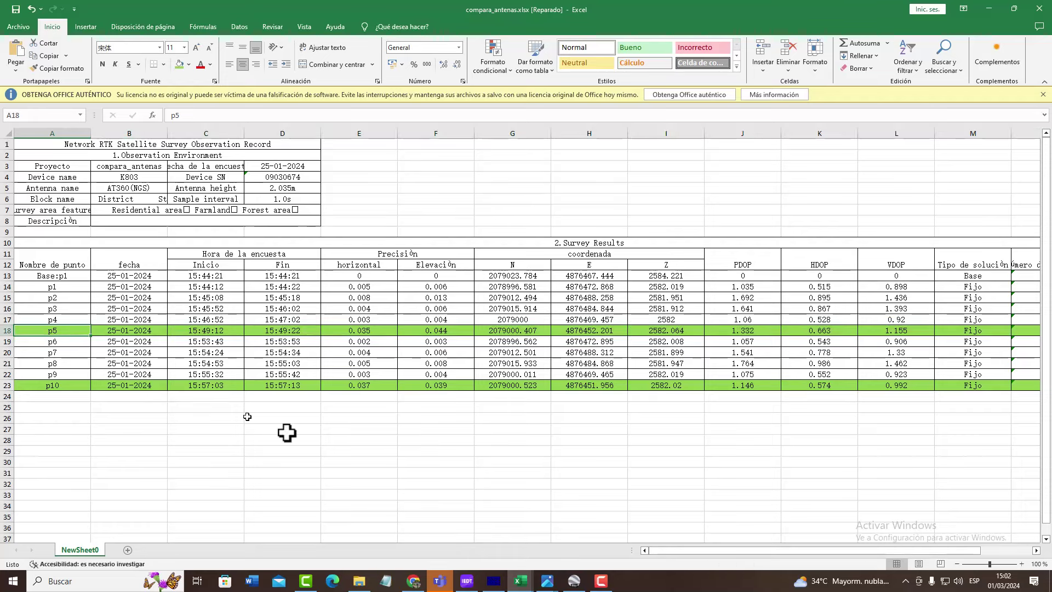
# Switch to Google Earth Pro and examine where placemarks p5 and p10 lie relative to the trees.
pyautogui.click(573, 581)
pyautogui.scroll(-2, 590, 426)
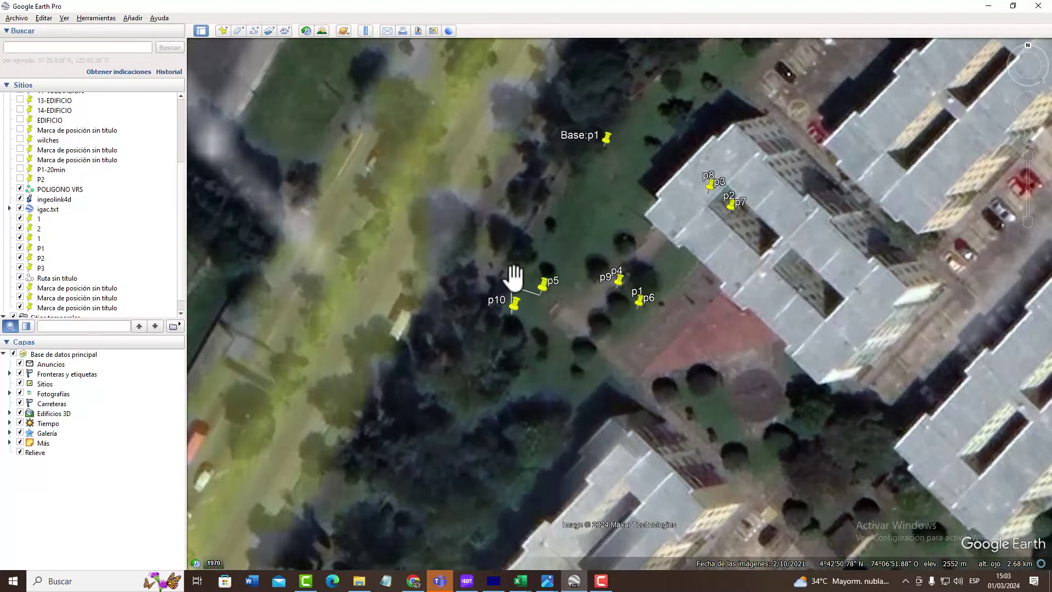
pyautogui.moveTo(515, 280)
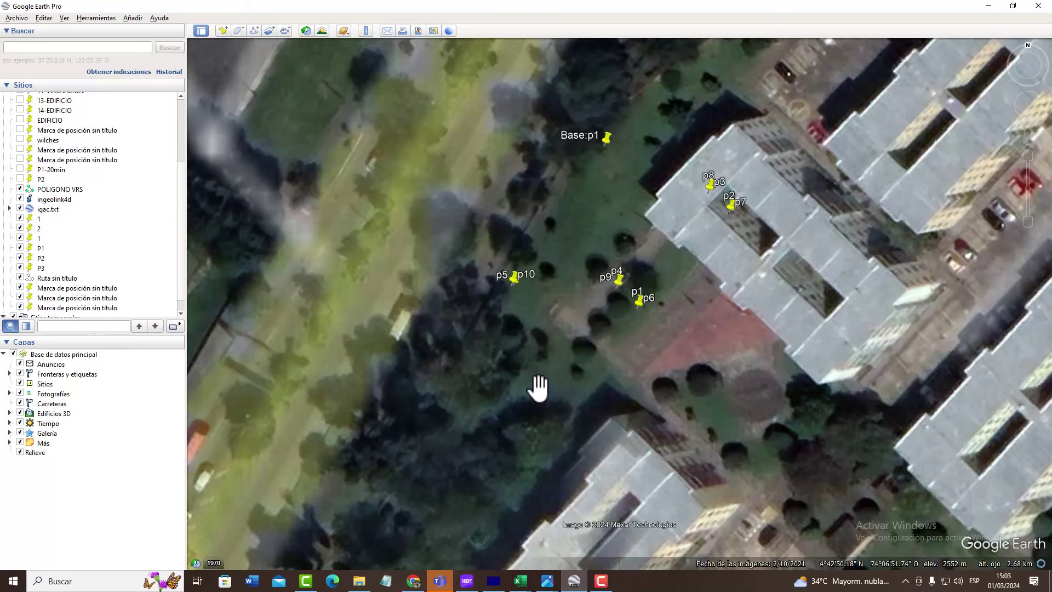
# Enter Street View on the road beside placemarks p5 and p10 and look around at the trees behind the fence.
pyautogui.moveTo(1021, 130)
pyautogui.moveTo(1020, 131); pyautogui.dragTo(368, 316)
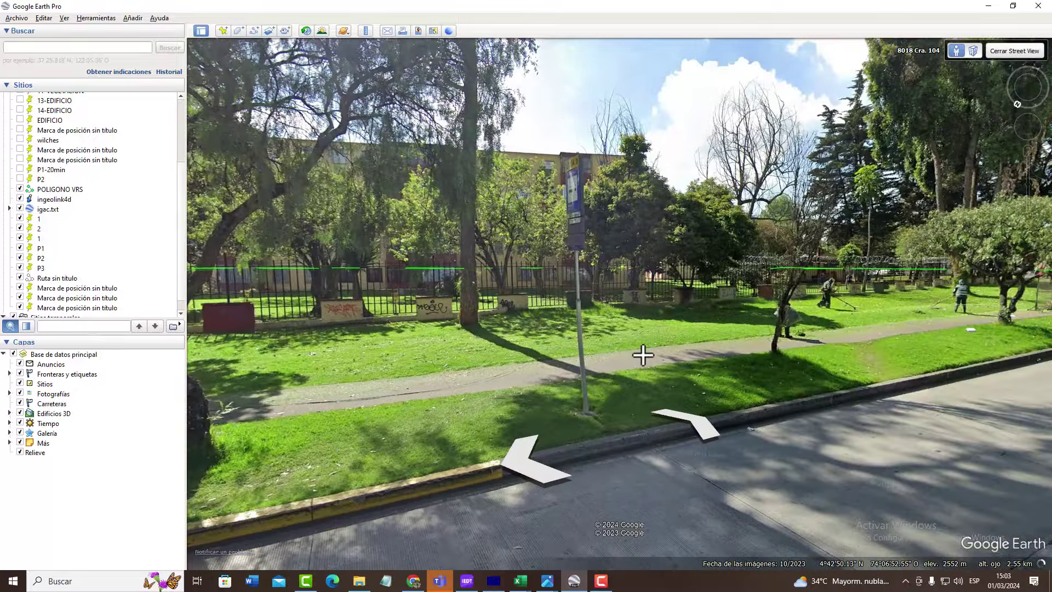
pyautogui.moveTo(642, 355); pyautogui.dragTo(826, 386)
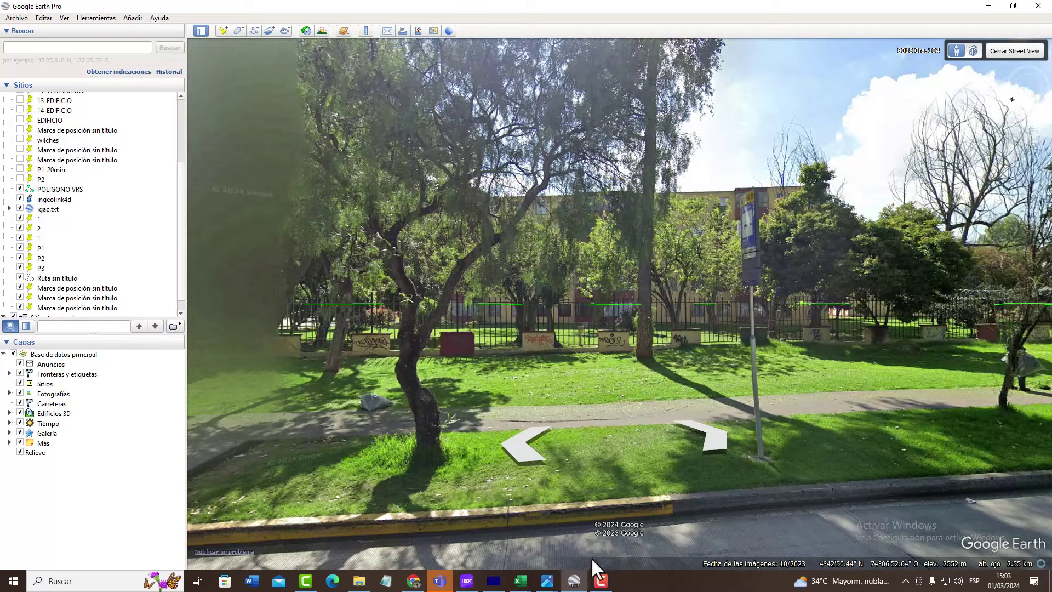
pyautogui.doubleClick(455, 384)
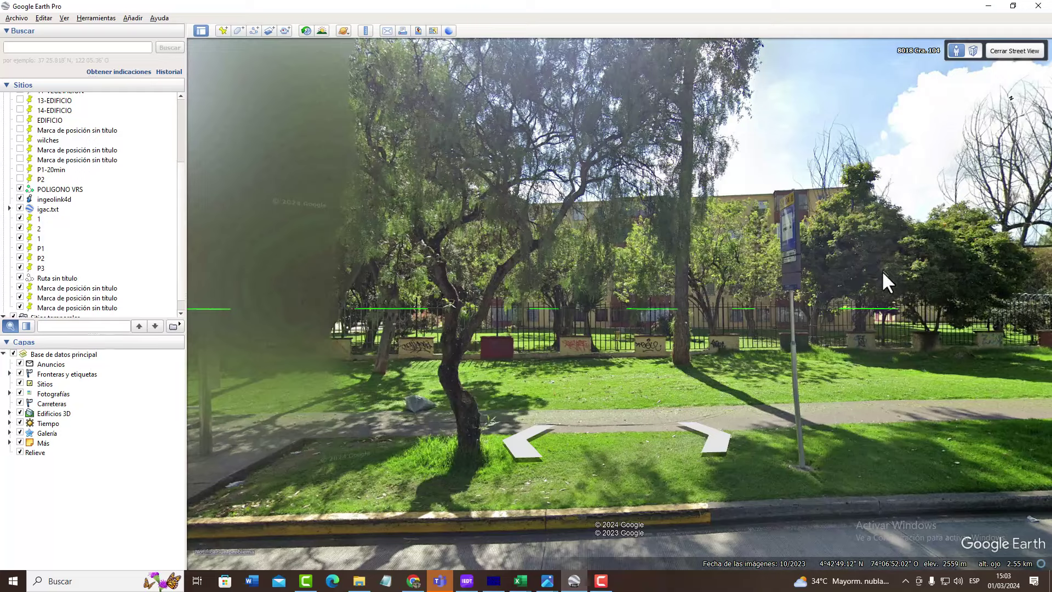
pyautogui.doubleClick(721, 357)
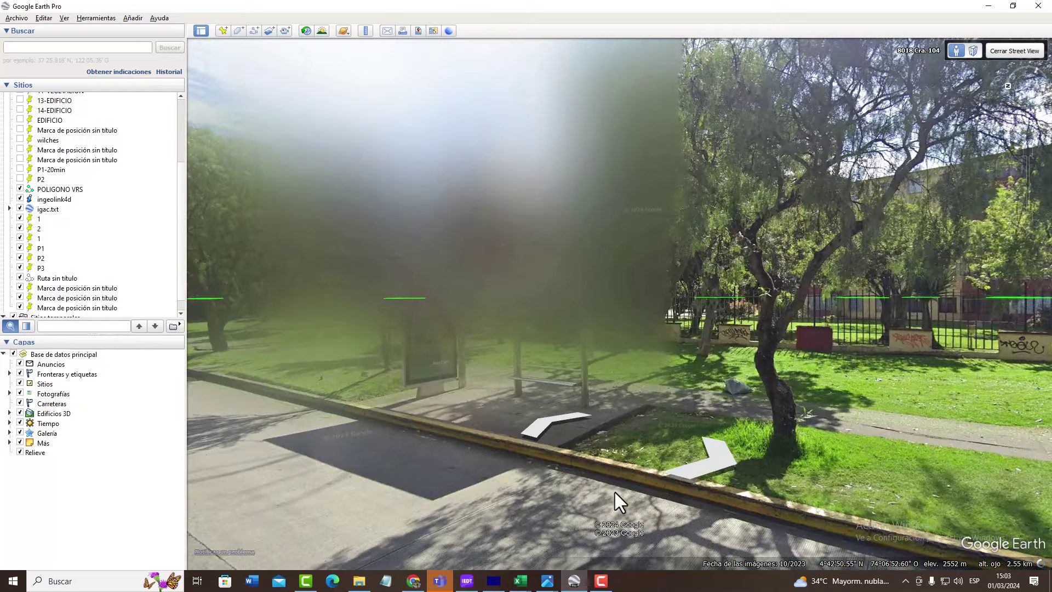
# Return from Street View to the north-up aerial view and measure a ruler line in metres across the red court to the building.
pyautogui.scroll(-3, 615, 493)
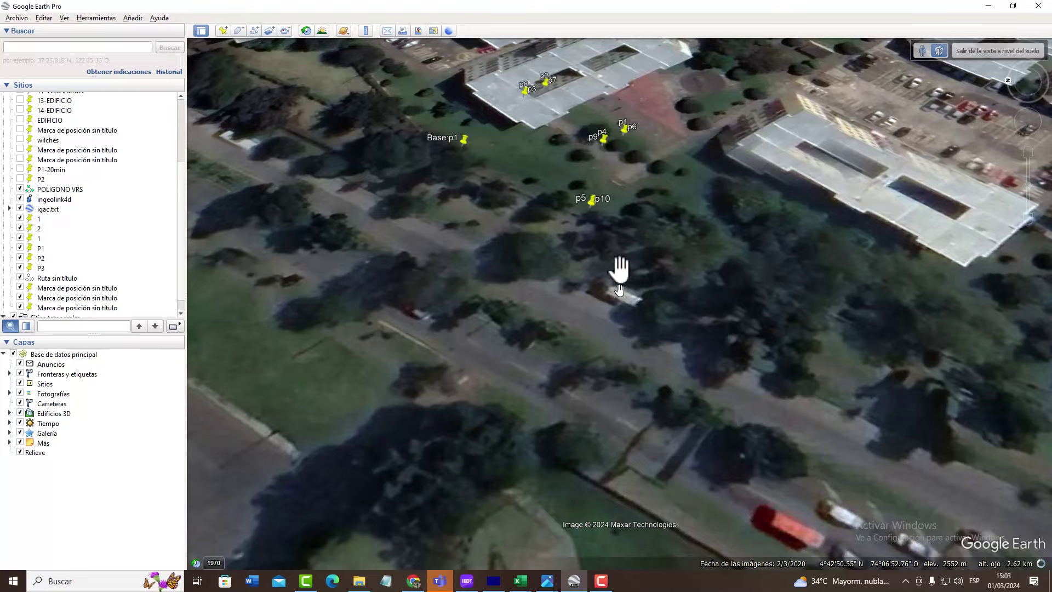
pyautogui.press('r')
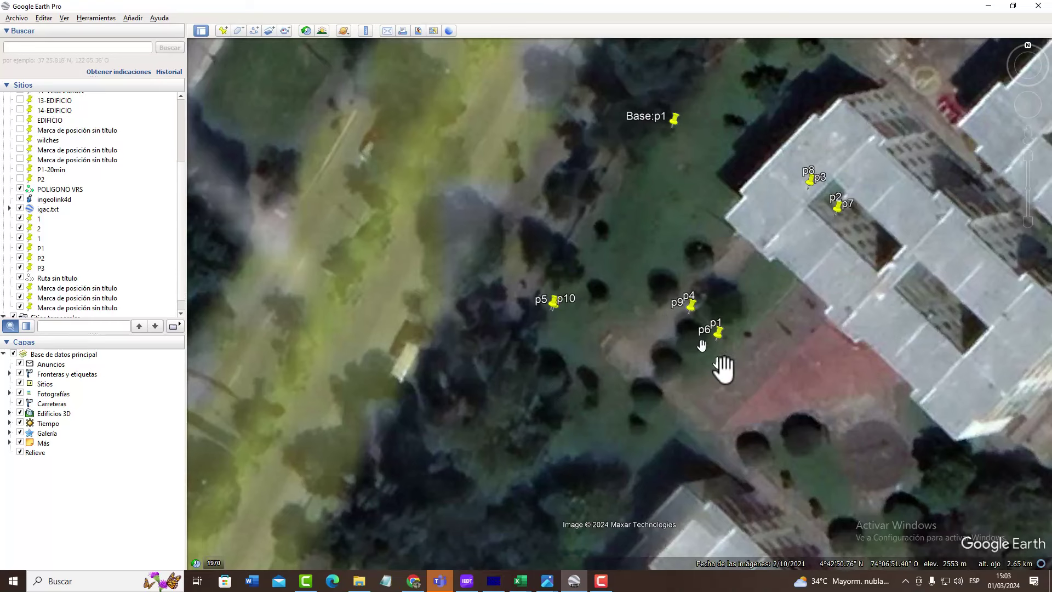
pyautogui.click(364, 30)
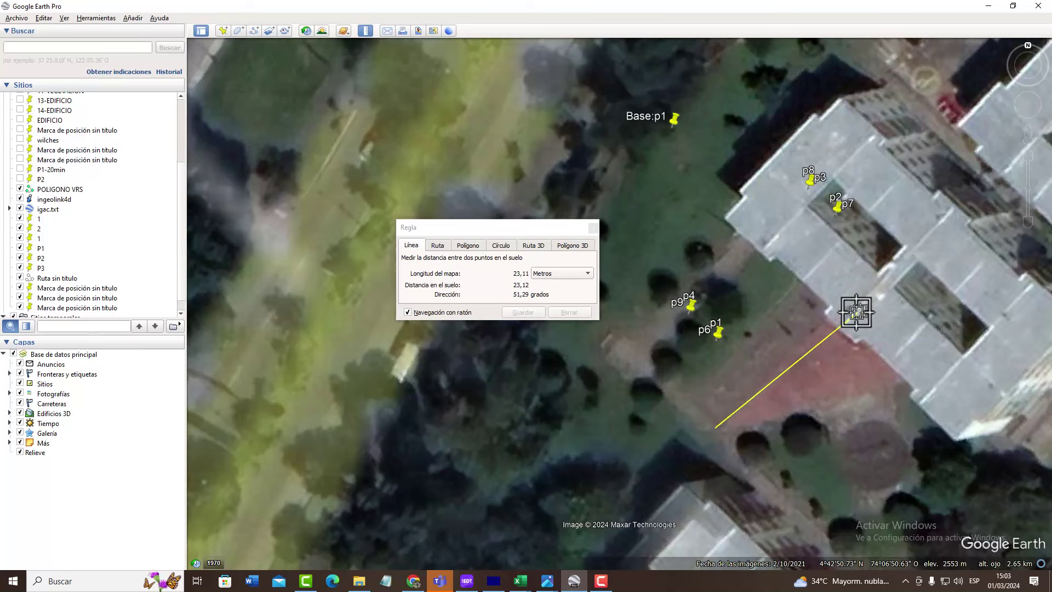
pyautogui.click(594, 228)
# Revisit the compara_antenas.xlsx workbook, then open the compara_antenas.html report from the PRUEBA 0 A 50% OBSTRUCCION folder.
pyautogui.click(520, 581)
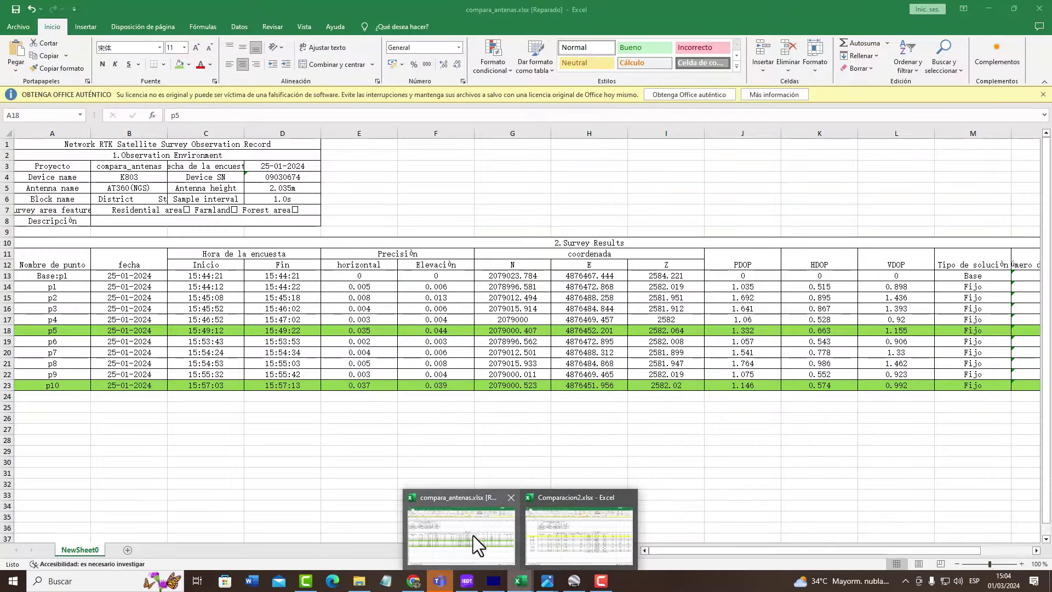
pyautogui.click(472, 534)
pyautogui.click(359, 581)
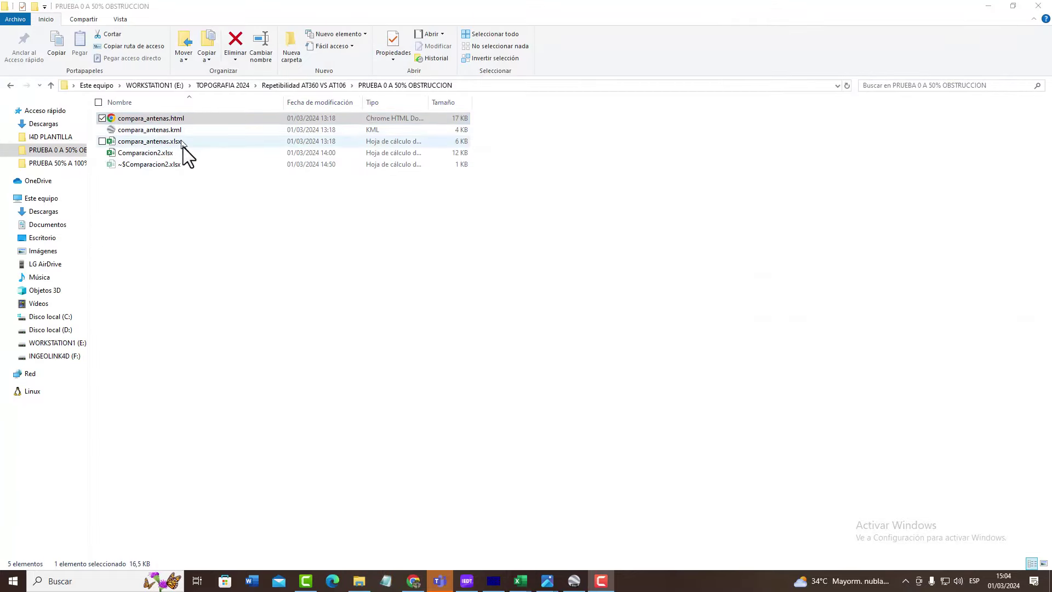
pyautogui.click(182, 120)
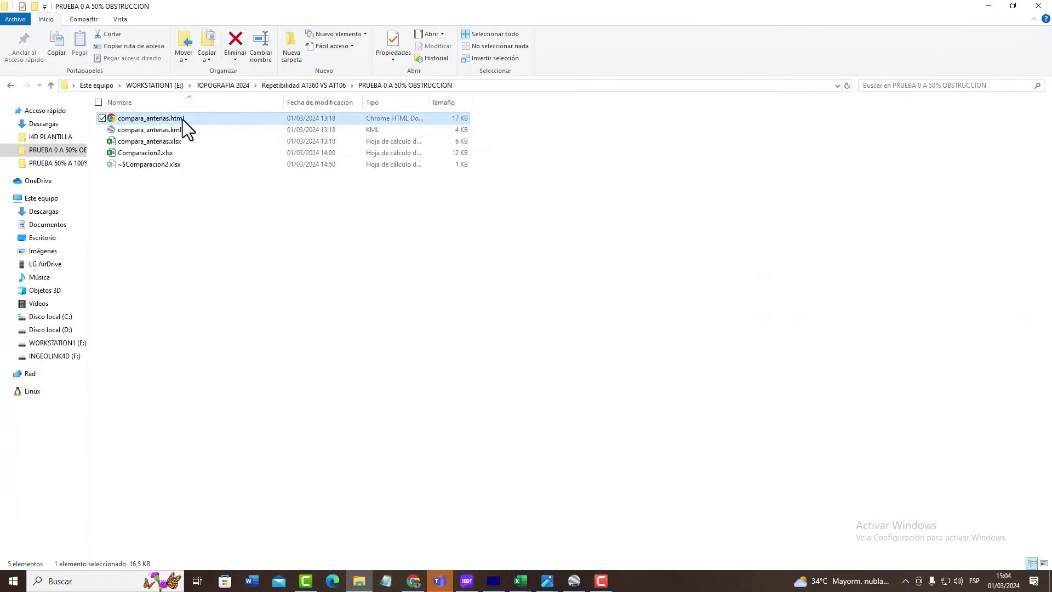
pyautogui.doubleClick(183, 120)
# Examine the base point section and the Punto topográfico table of the HTML report.
pyautogui.scroll(-8, 283, 252)
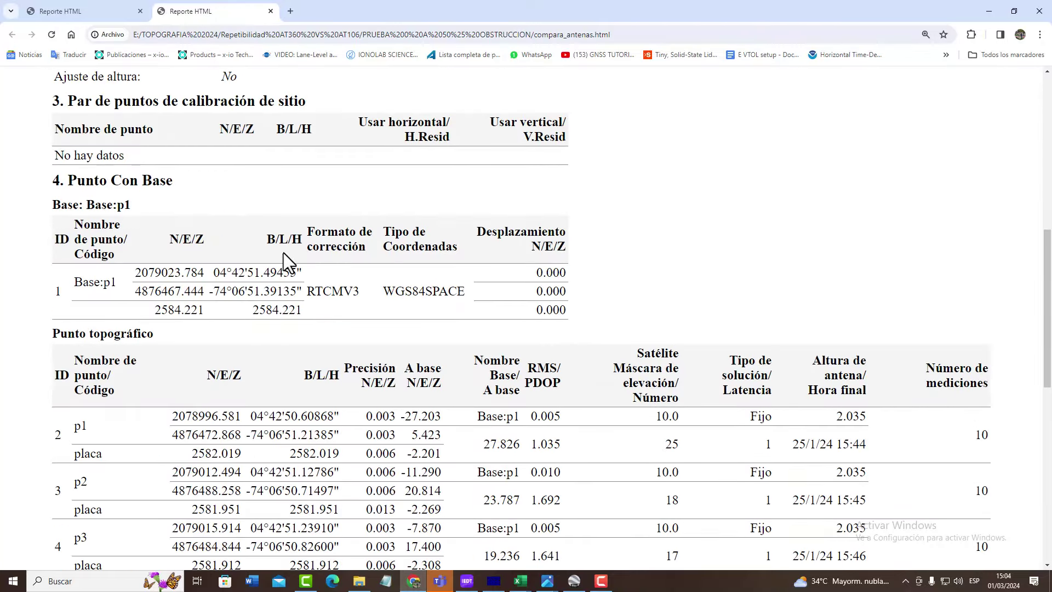
pyautogui.scroll(-3, 285, 252)
pyautogui.scroll(1, 296, 219)
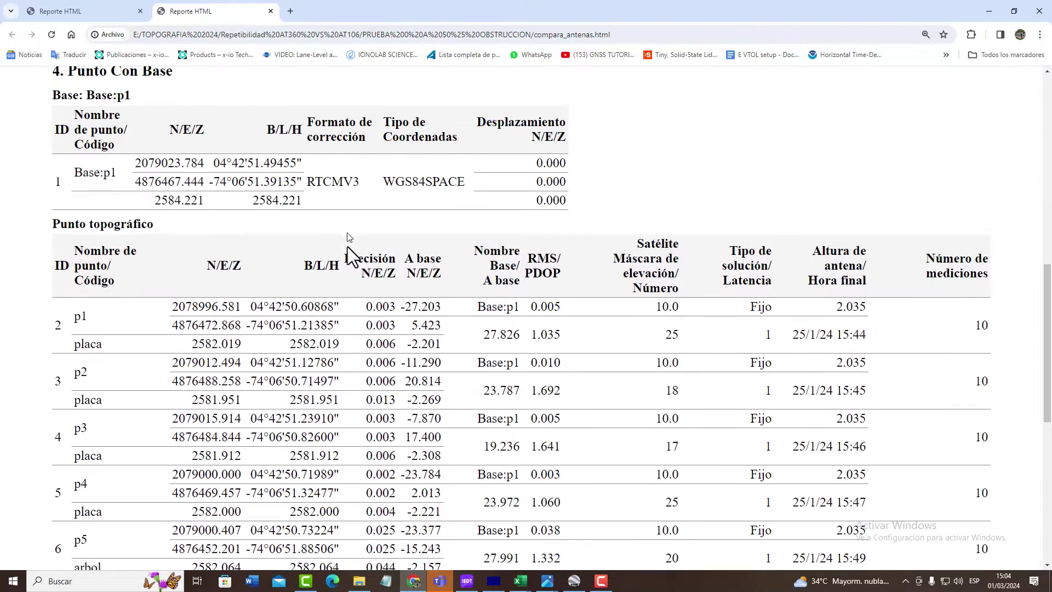
pyautogui.scroll(-2, 347, 247)
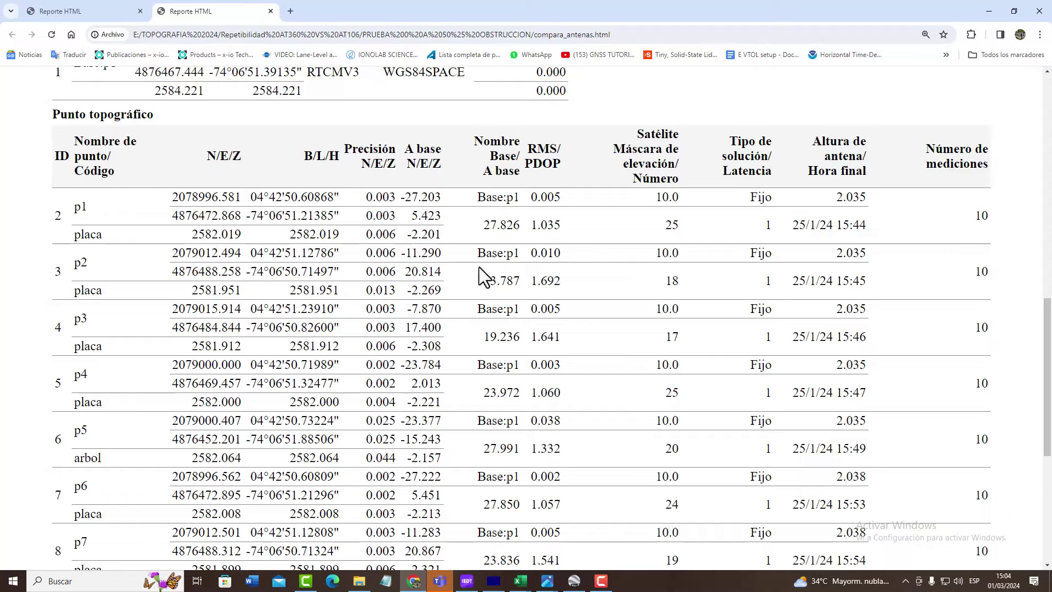
pyautogui.scroll(-7, 731, 324)
pyautogui.scroll(7, 738, 422)
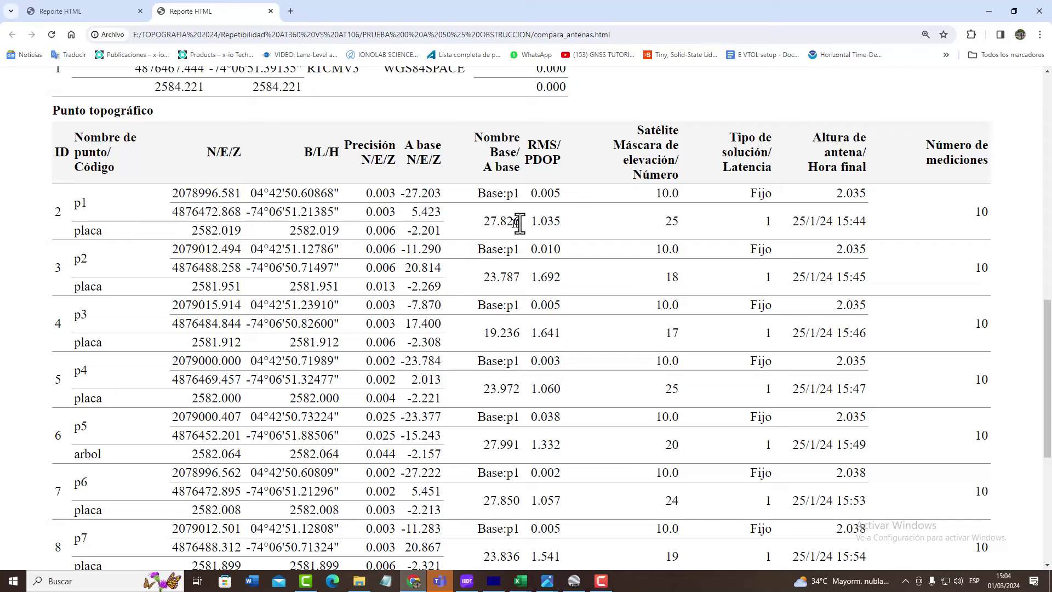
# Compare the PDOP values of the points in the Punto topográfico table, marking those of p1, p2 and p4.
pyautogui.moveTo(560, 221); pyautogui.dragTo(545, 222)
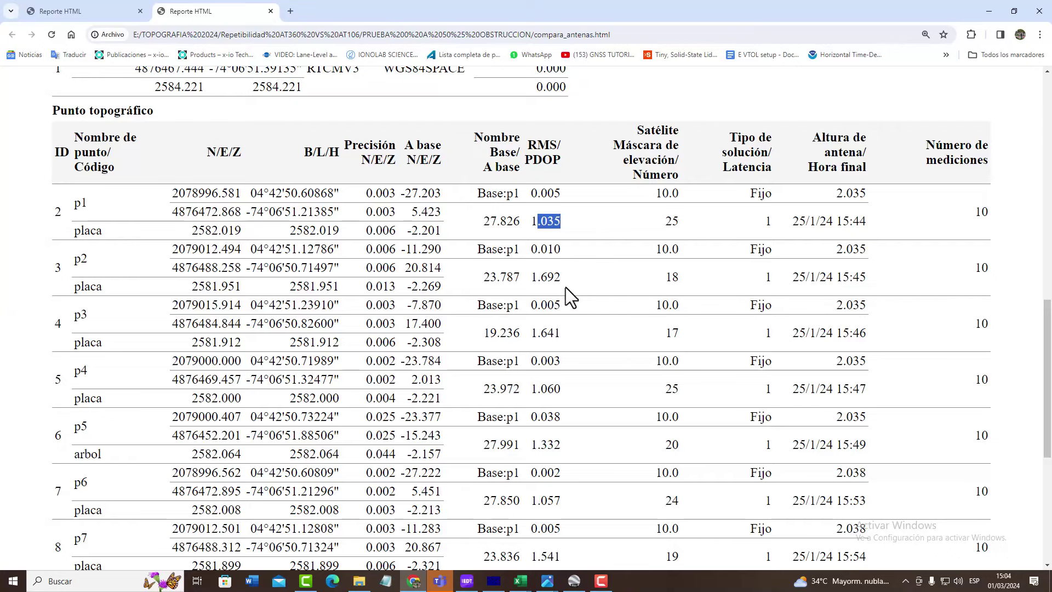
pyautogui.scroll(-1, 541, 290)
pyautogui.moveTo(554, 279); pyautogui.dragTo(535, 283)
pyautogui.moveTo(560, 335); pyautogui.dragTo(507, 335)
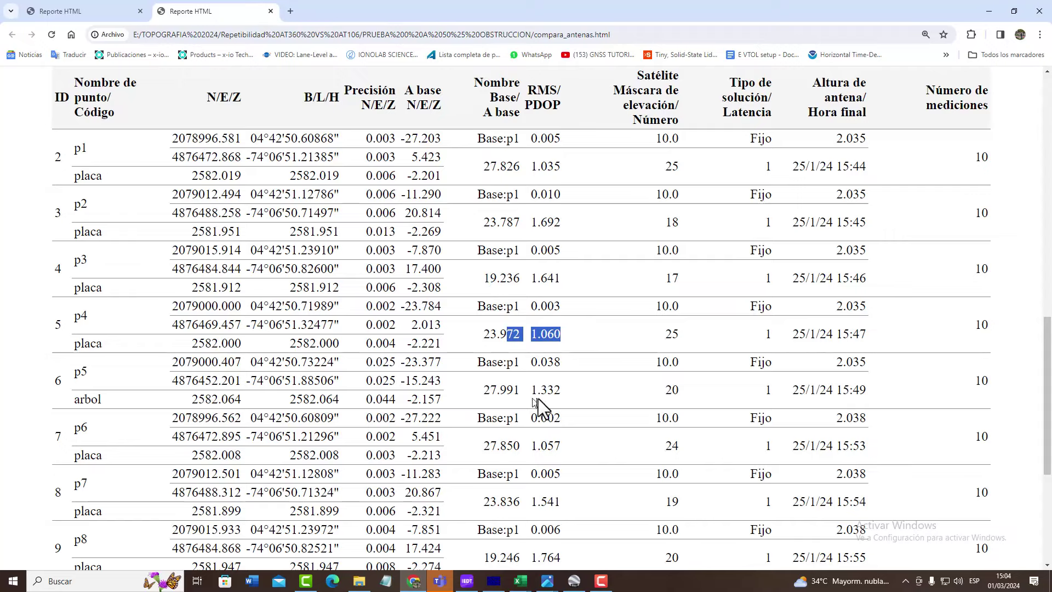
pyautogui.scroll(-2, 577, 458)
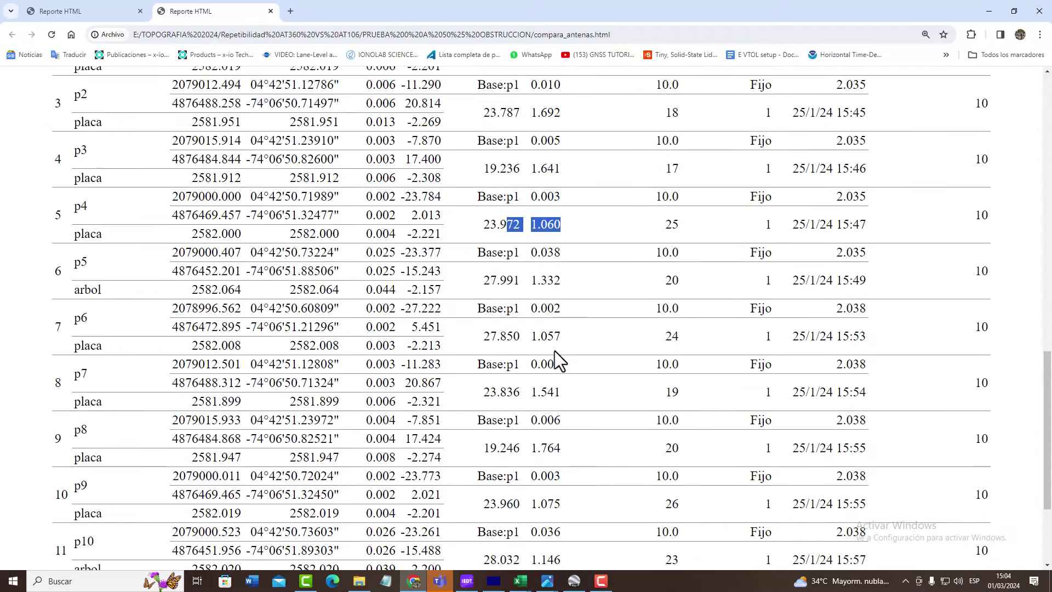
pyautogui.scroll(3, 567, 339)
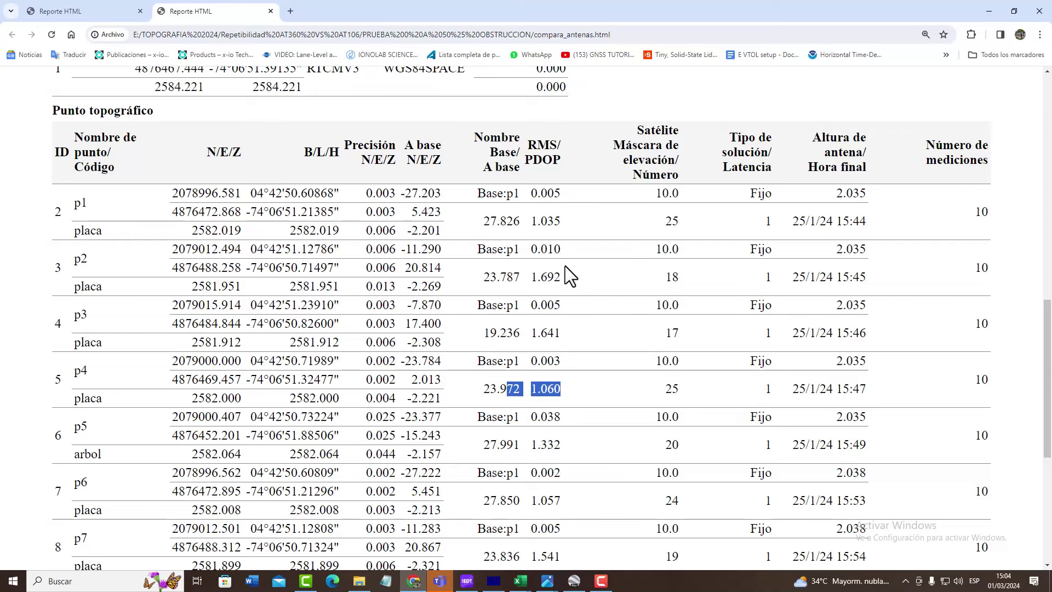
# Examine the satellite number and elevation mask values of the points, marking those in the rows of p1 and p3.
pyautogui.scroll(1, 564, 265)
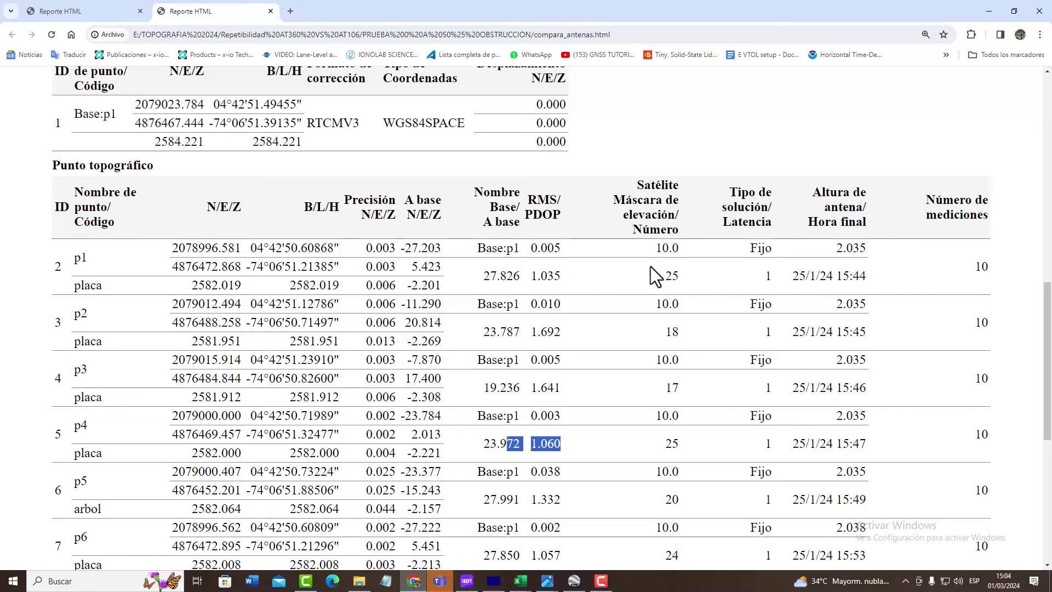
pyautogui.moveTo(643, 233); pyautogui.dragTo(677, 234)
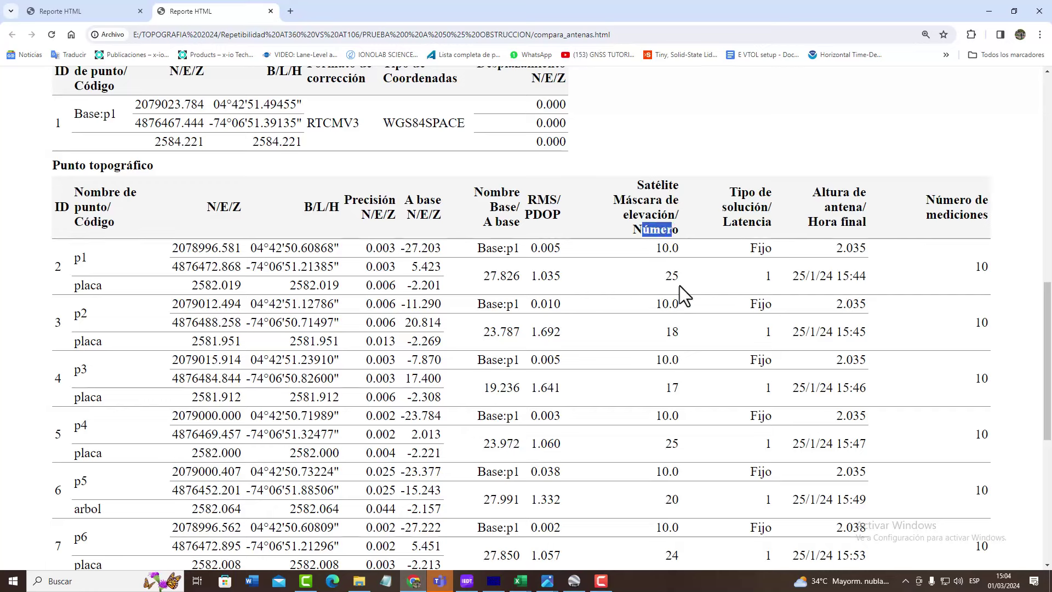
pyautogui.moveTo(683, 278); pyautogui.dragTo(650, 278)
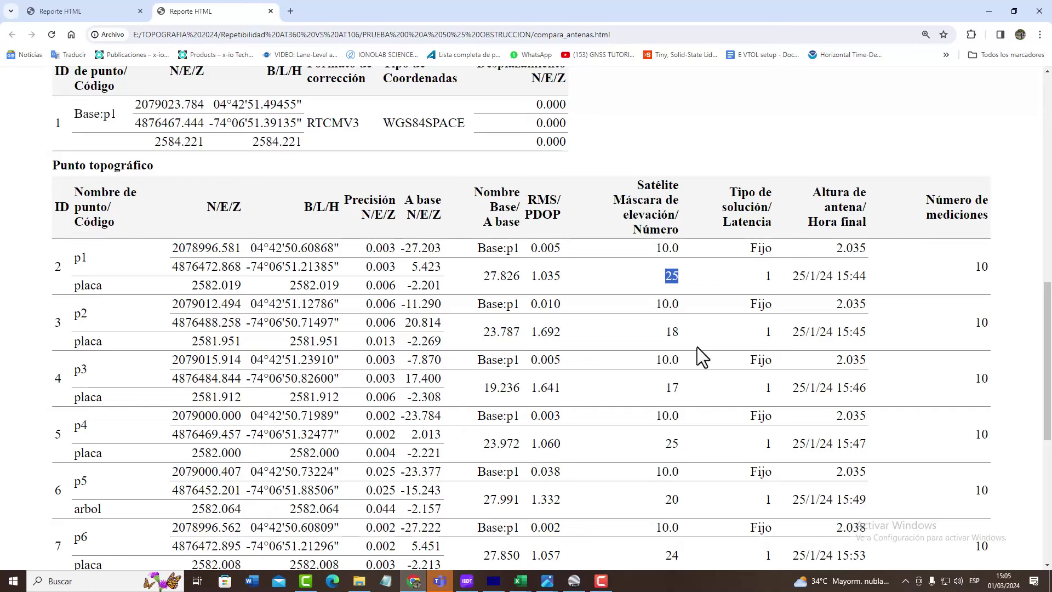
pyautogui.click(679, 296)
pyautogui.moveTo(662, 248); pyautogui.dragTo(682, 249)
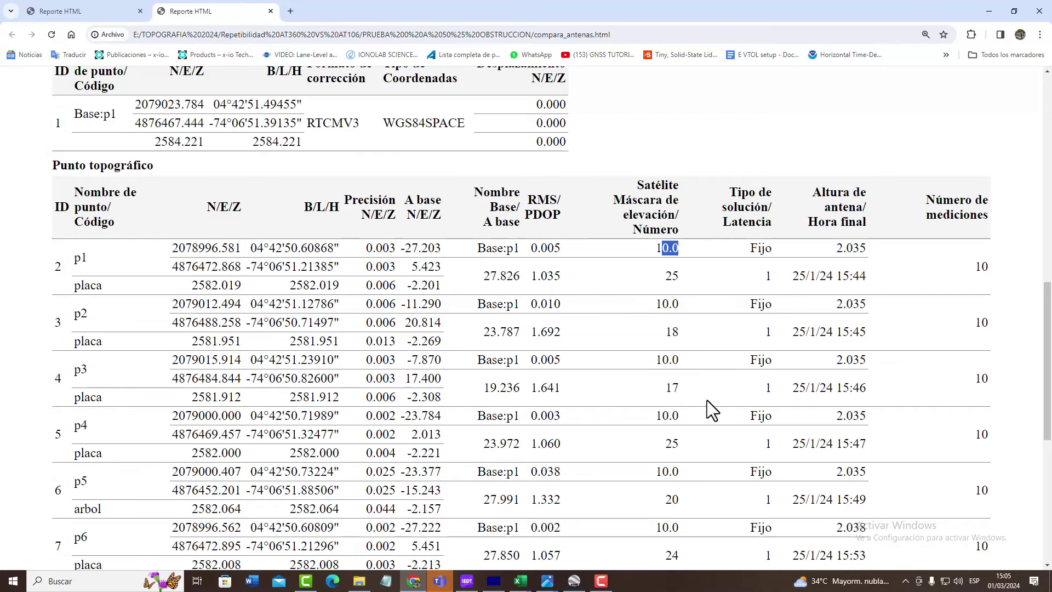
pyautogui.scroll(-1, 695, 363)
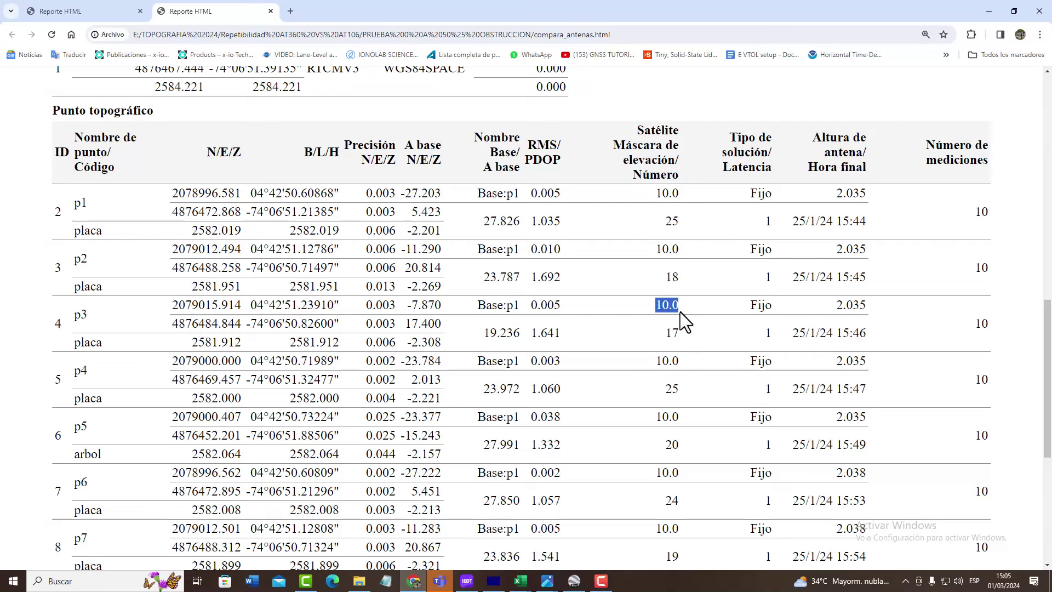
# Check the satellite numbers in the Punto topográfico table, marking that of p2, and glance at the surveyed points in Google Earth.
pyautogui.click(675, 351)
pyautogui.doubleClick(677, 221)
pyautogui.scroll(-1, 678, 392)
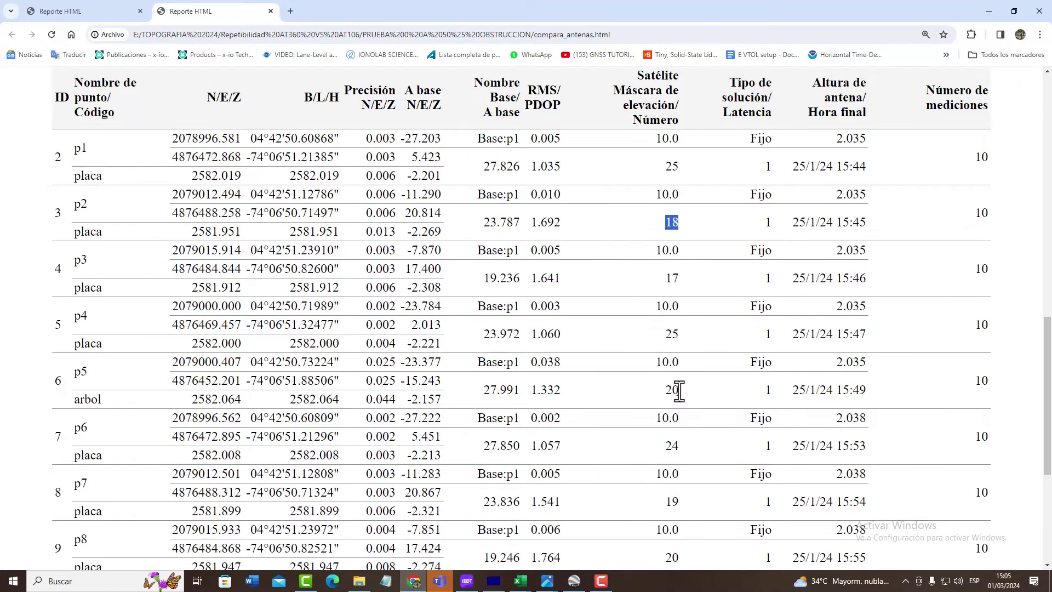
pyautogui.scroll(2, 680, 350)
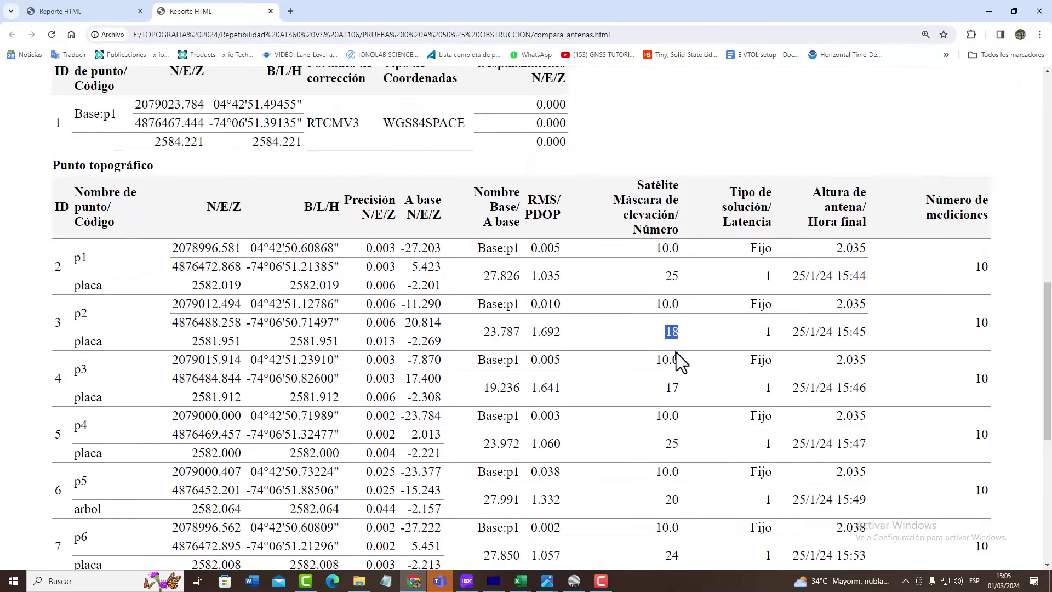
pyautogui.click(574, 581)
pyautogui.moveTo(636, 317); pyautogui.dragTo(623, 418)
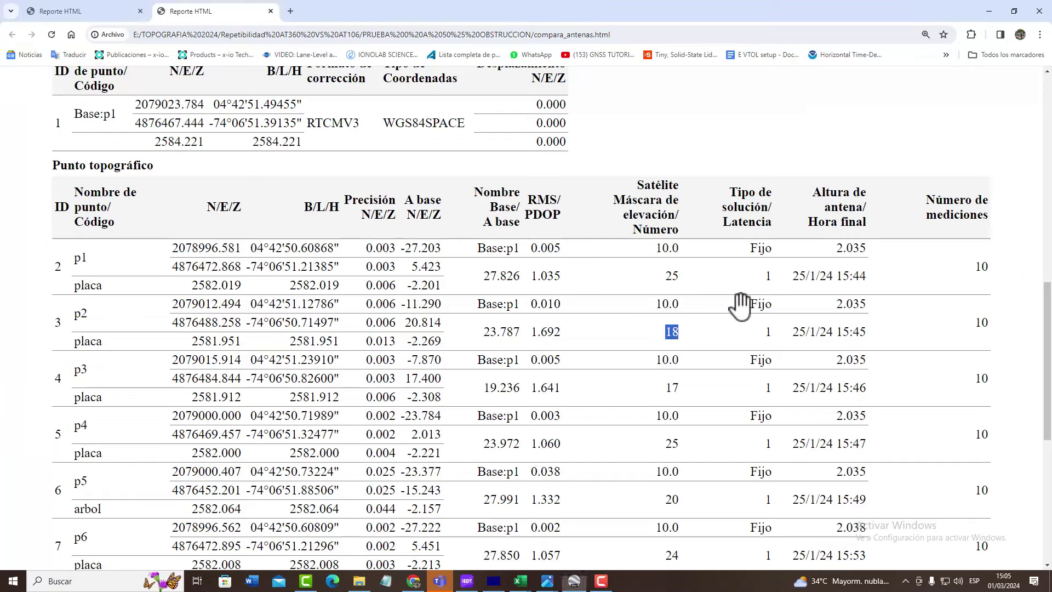
pyautogui.hotkey('alt', 'Tab')
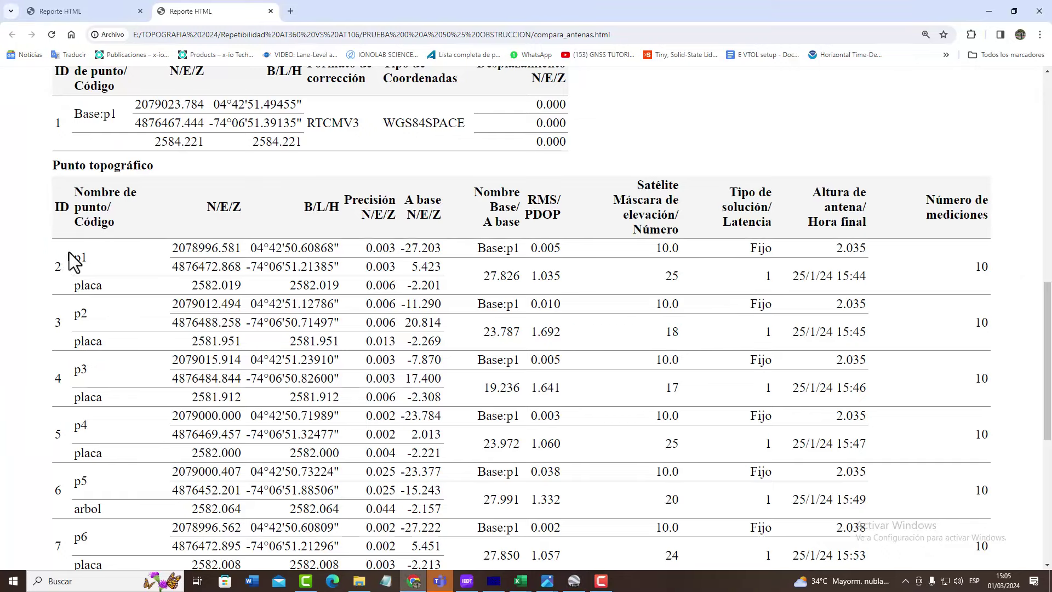
# Review the base point section, mark p1's row in the Punto topográfico table, and locate p1 and p6 in Google Earth.
pyautogui.scroll(3, 198, 263)
pyautogui.moveTo(110, 244); pyautogui.dragTo(551, 307)
pyautogui.click(512, 306)
pyautogui.scroll(-1, 623, 377)
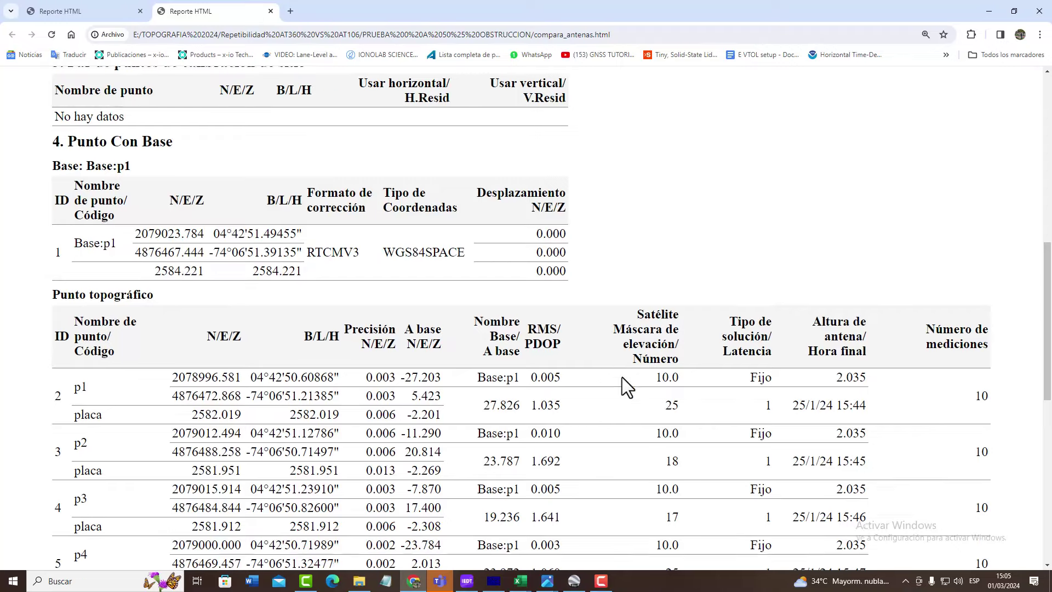
pyautogui.moveTo(131, 381); pyautogui.dragTo(199, 392)
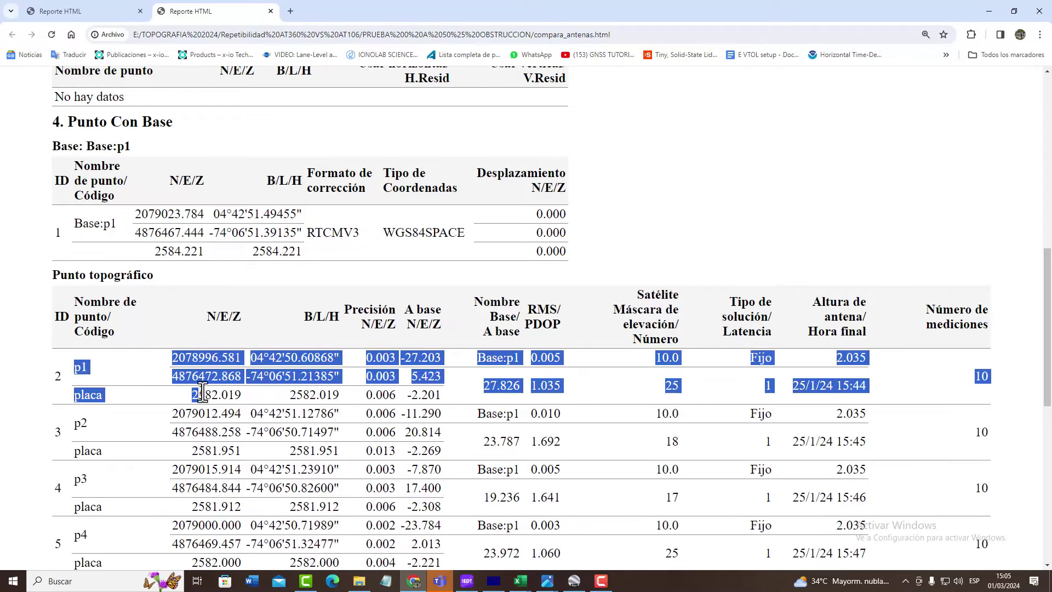
pyautogui.hotkey('alt', 'Tab')
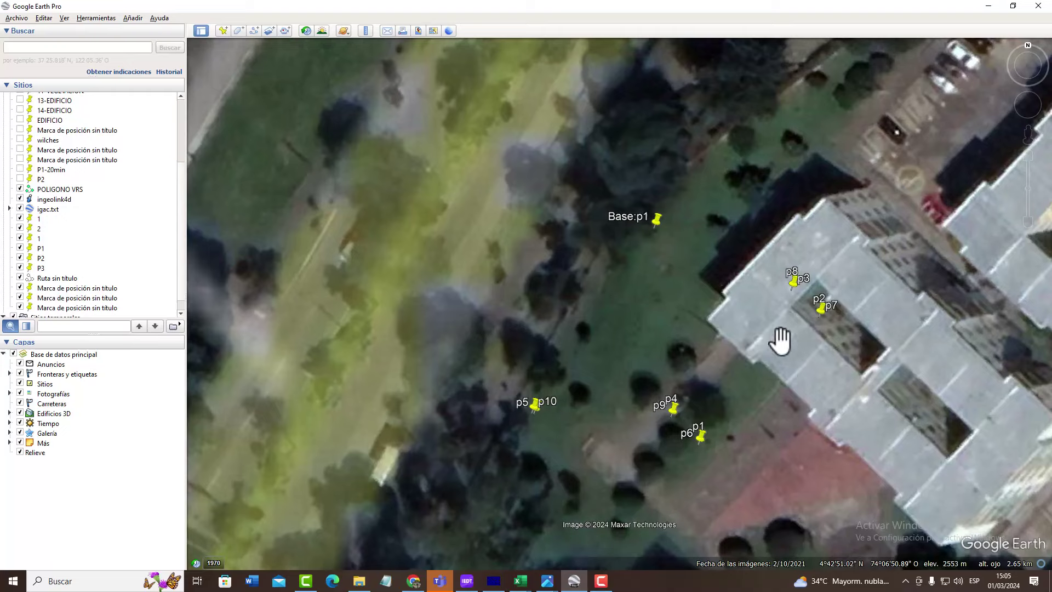
pyautogui.moveTo(701, 436)
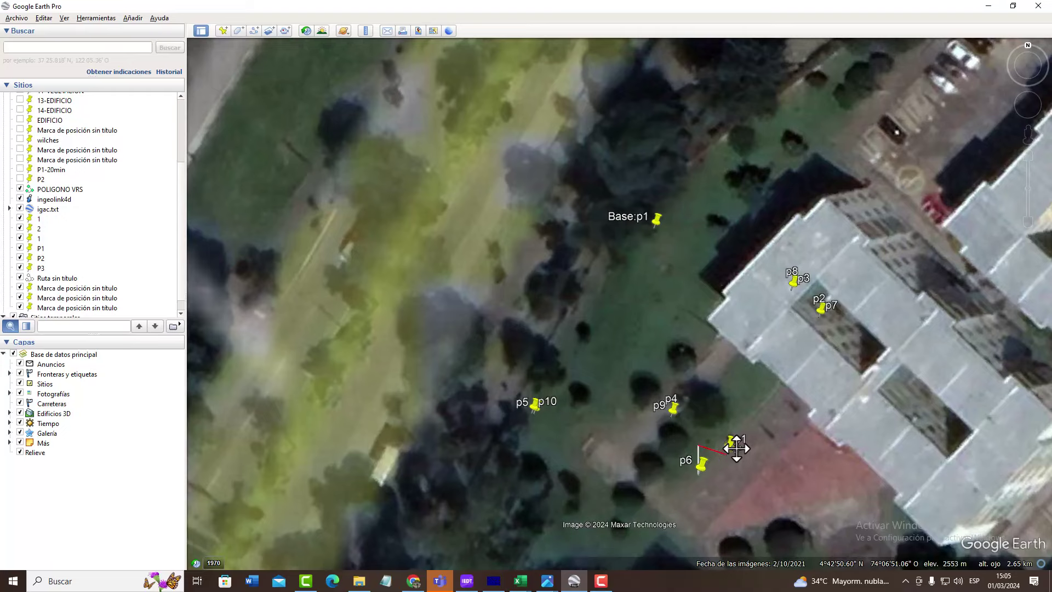
# Return to the HTML report and examine p1's distance to the base, PDOP and satellite number, marking the satellite number.
pyautogui.hotkey('alt', 'Tab')
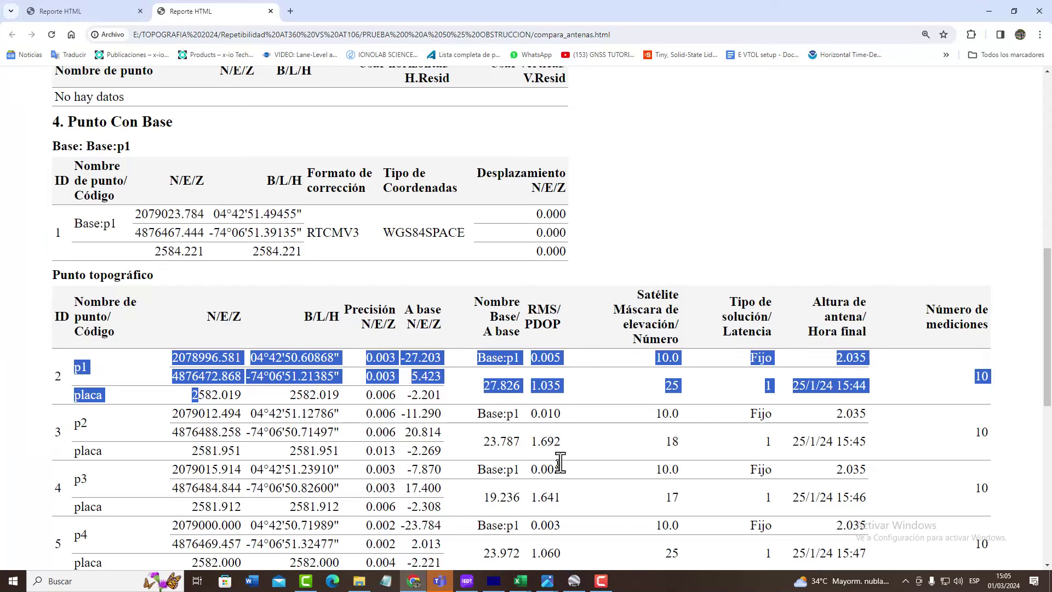
pyautogui.click(588, 429)
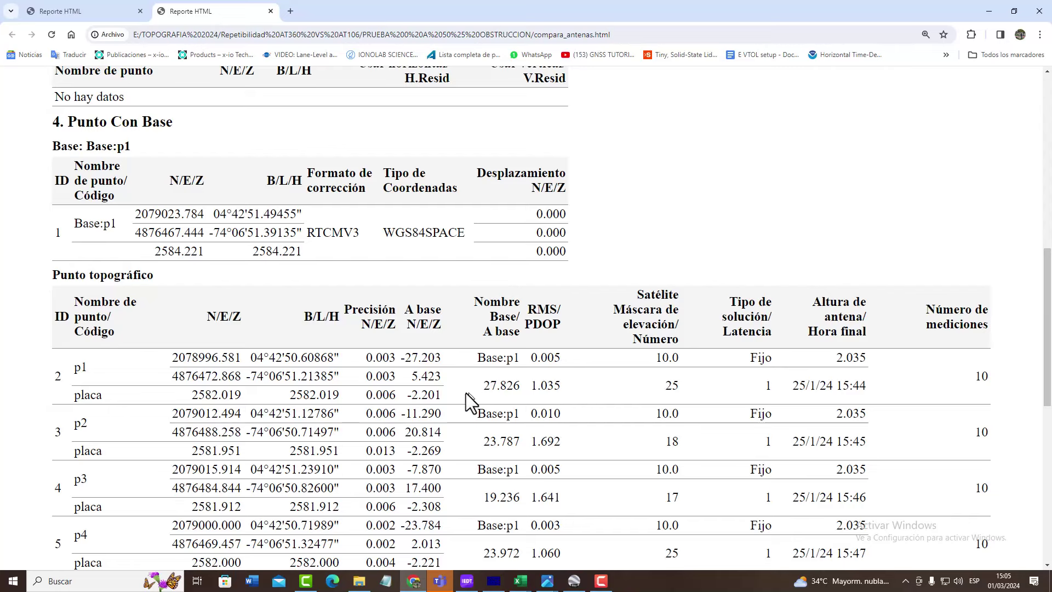
pyautogui.moveTo(482, 386); pyautogui.dragTo(530, 389)
pyautogui.click(702, 416)
pyautogui.scroll(-1, 692, 396)
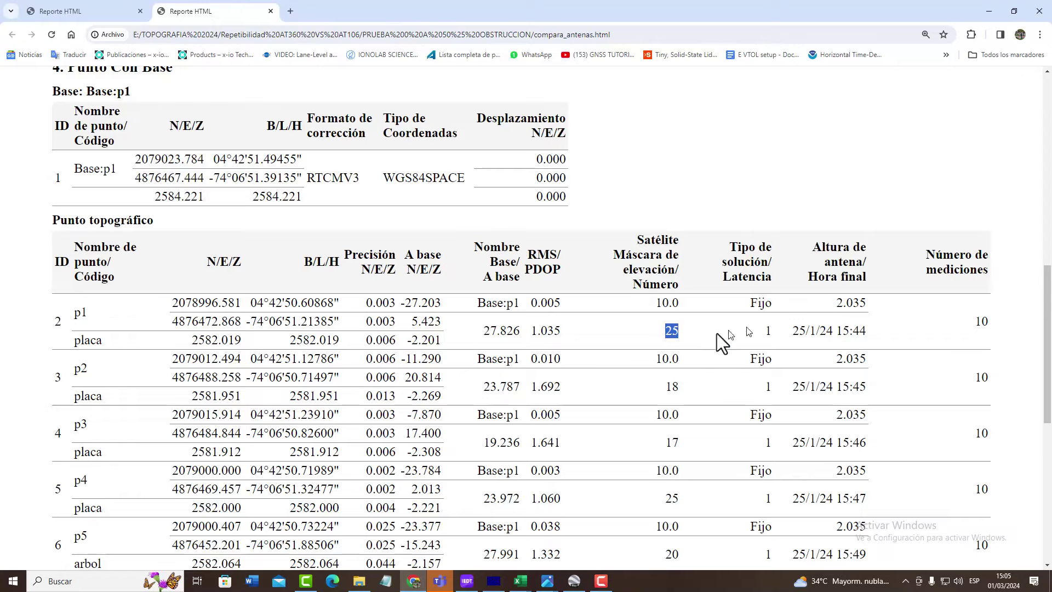
# Recheck the position of p1 and p6 in Google Earth, and mark p6's coordinates, precision and PDOP in the report.
pyautogui.hotkey('alt', 'Tab')
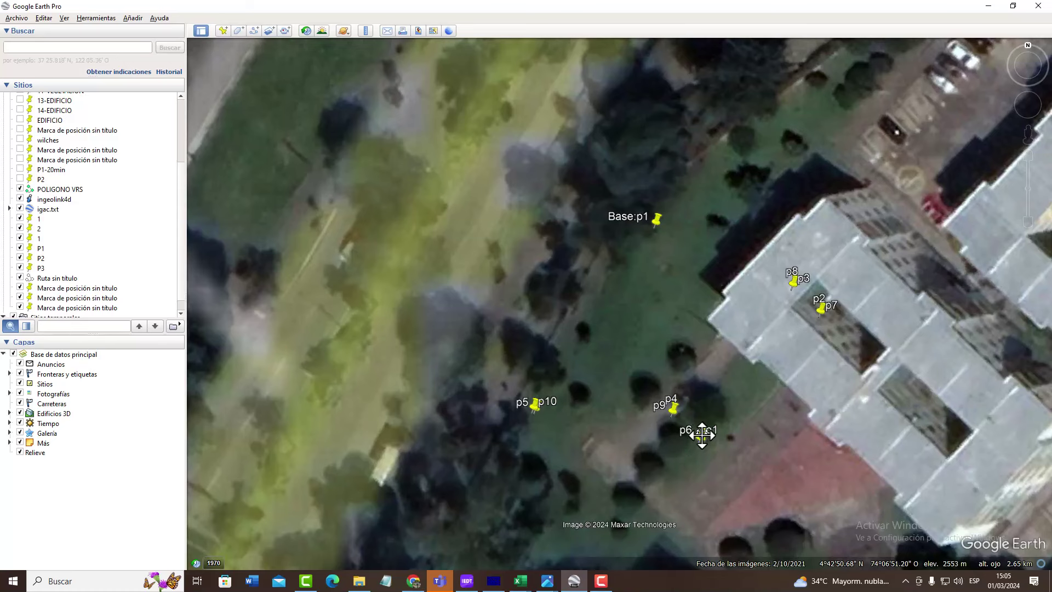
pyautogui.hotkey('alt', 'Tab')
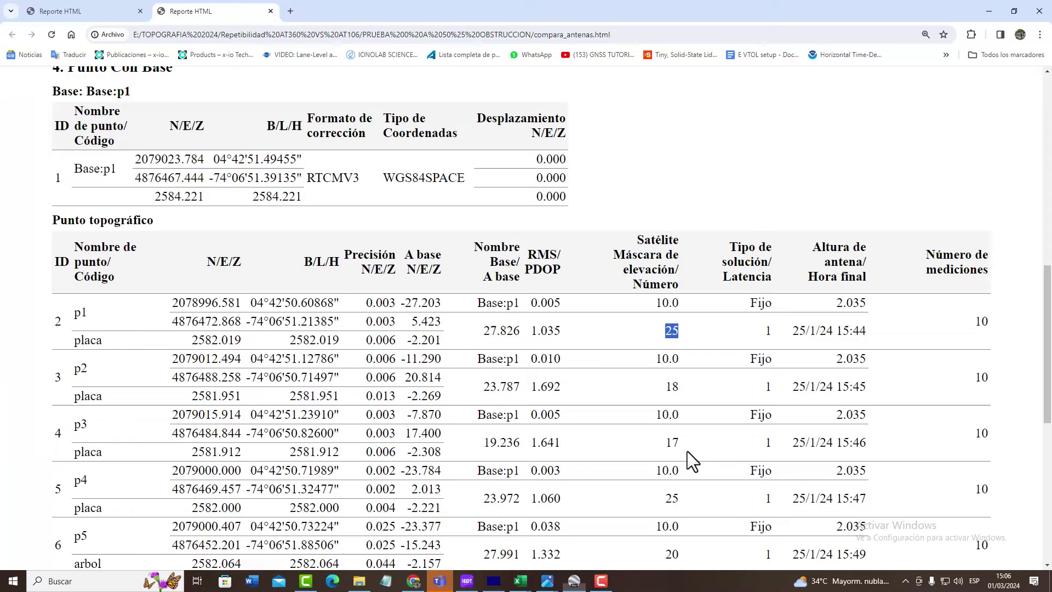
pyautogui.scroll(-2, 502, 371)
pyautogui.moveTo(212, 491); pyautogui.dragTo(571, 509)
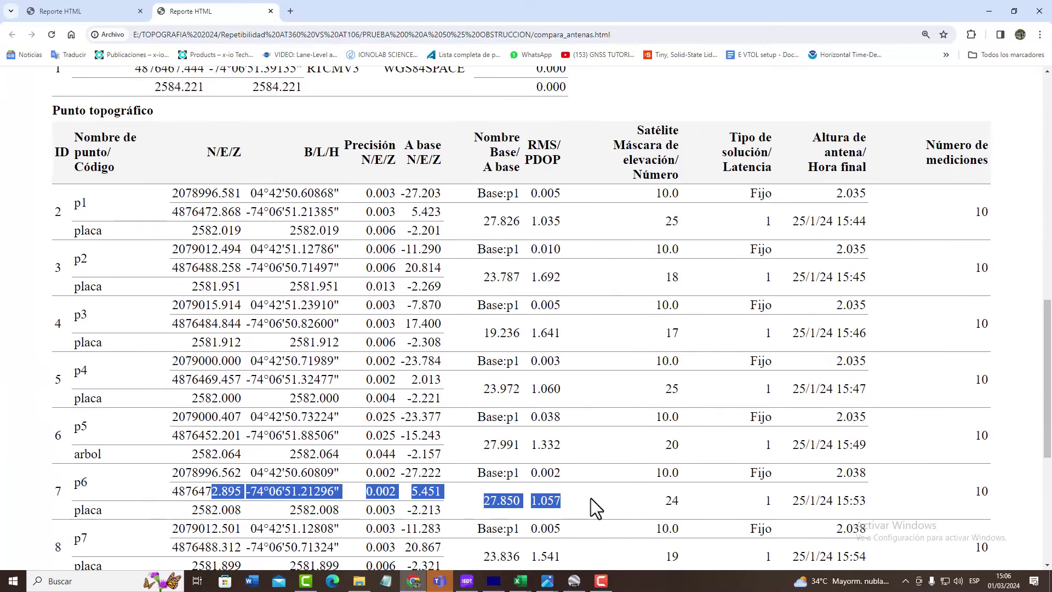
# Look at p4 and p9 in Google Earth, and mark their PDOP values in the HTML report to compare them.
pyautogui.hotkey('alt', 'Tab')
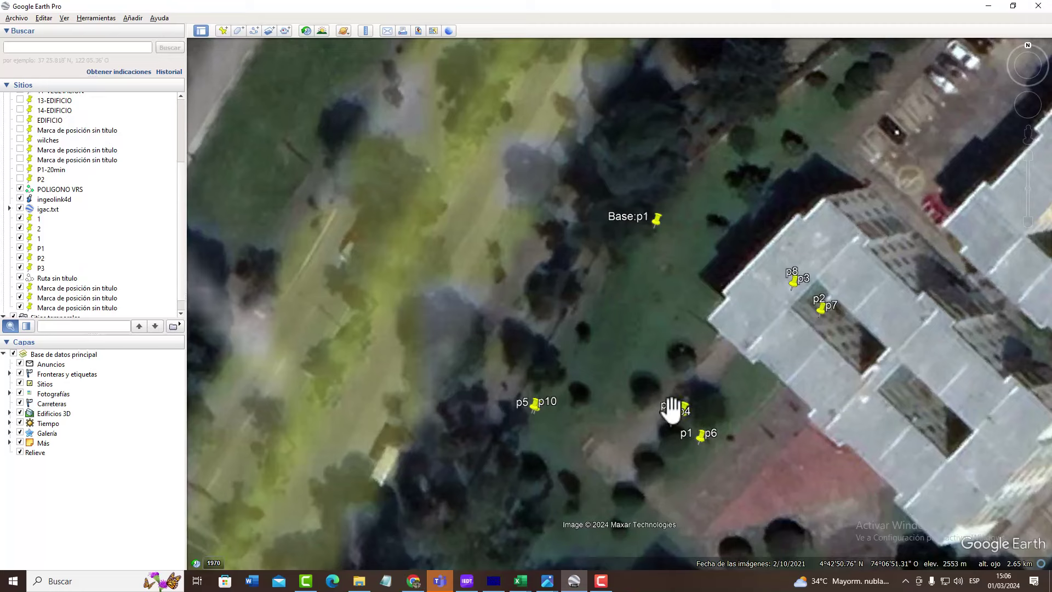
pyautogui.hotkey('alt', 'Tab')
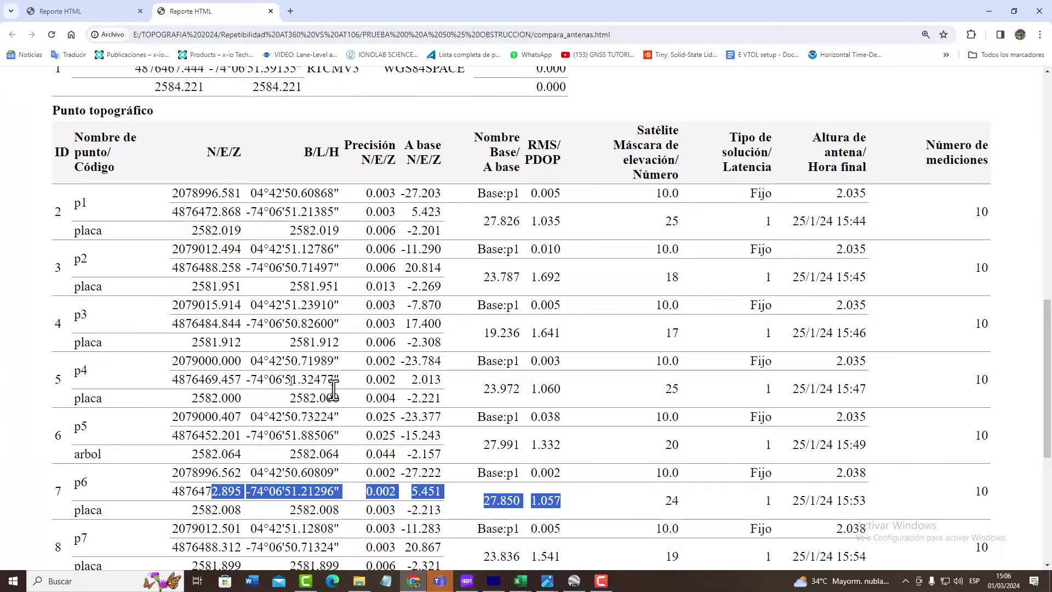
pyautogui.doubleClick(551, 388)
pyautogui.scroll(-3, 460, 445)
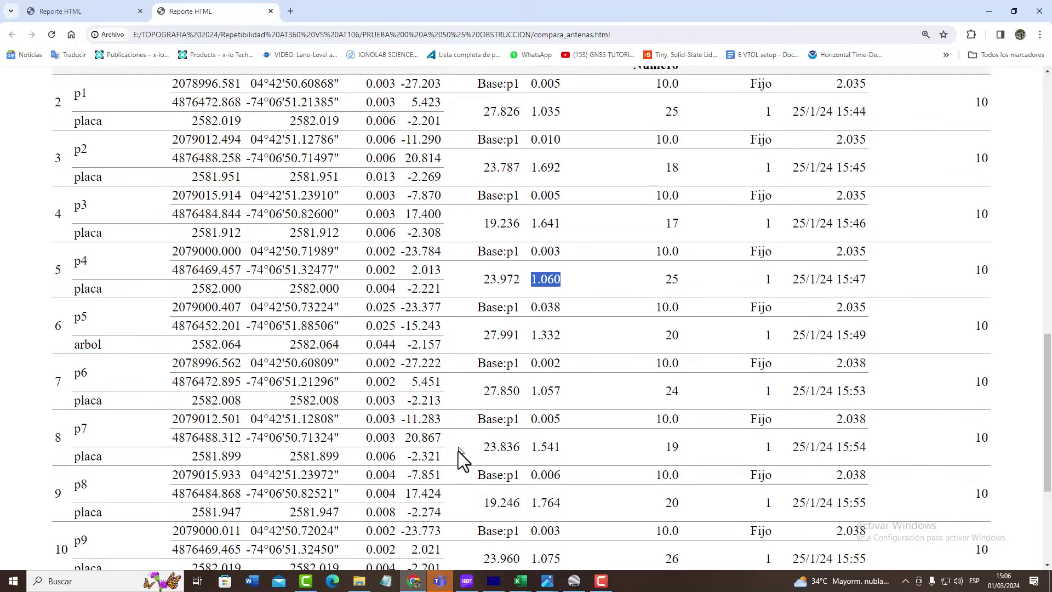
pyautogui.moveTo(568, 508); pyautogui.dragTo(518, 507)
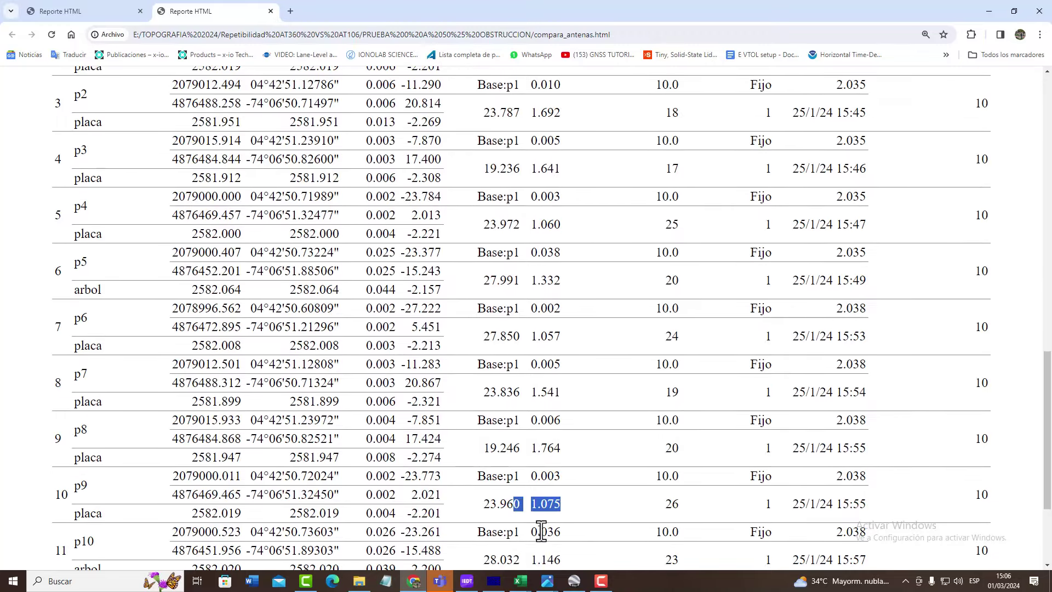
# Inspect the p3 and p8 placemarks in Google Earth, and mark p3's row up to its PDOP in the report.
pyautogui.hotkey('alt', 'Tab')
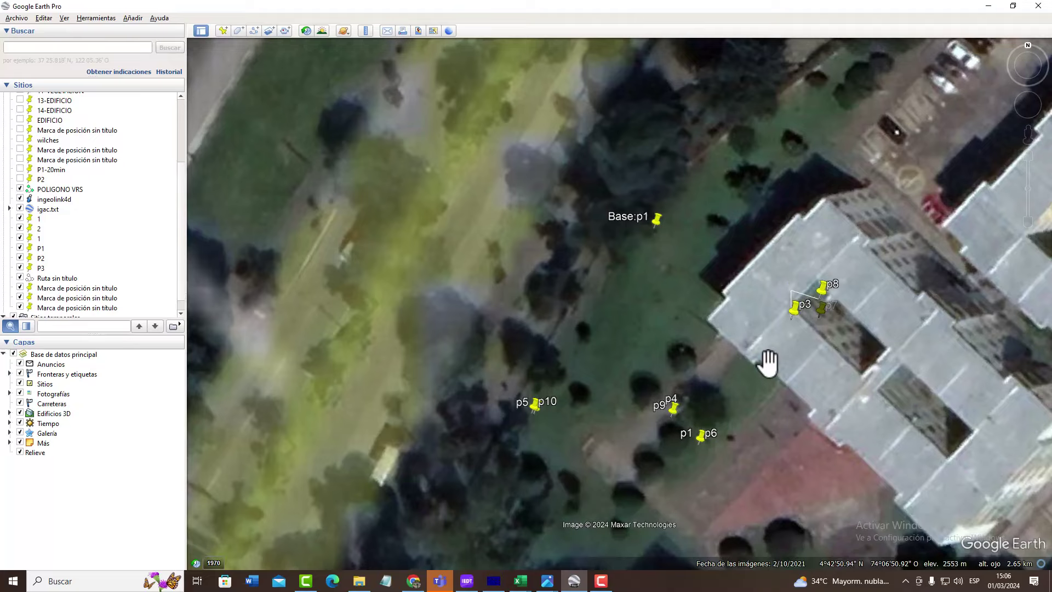
pyautogui.hotkey('alt', 'Tab')
pyautogui.scroll(10, 384, 345)
pyautogui.scroll(-3, 244, 386)
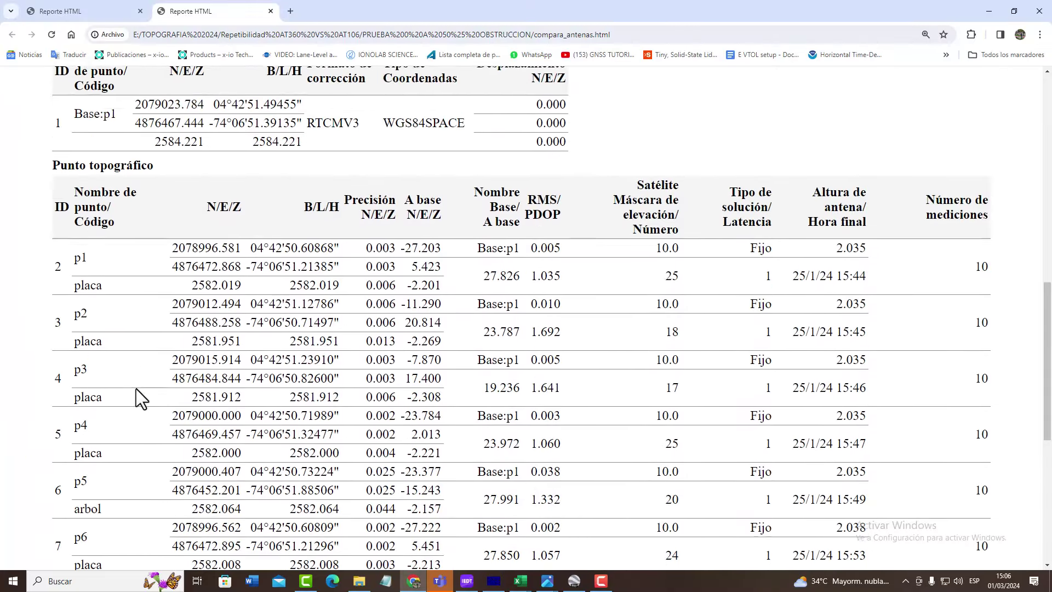
pyautogui.moveTo(76, 318); pyautogui.dragTo(583, 348)
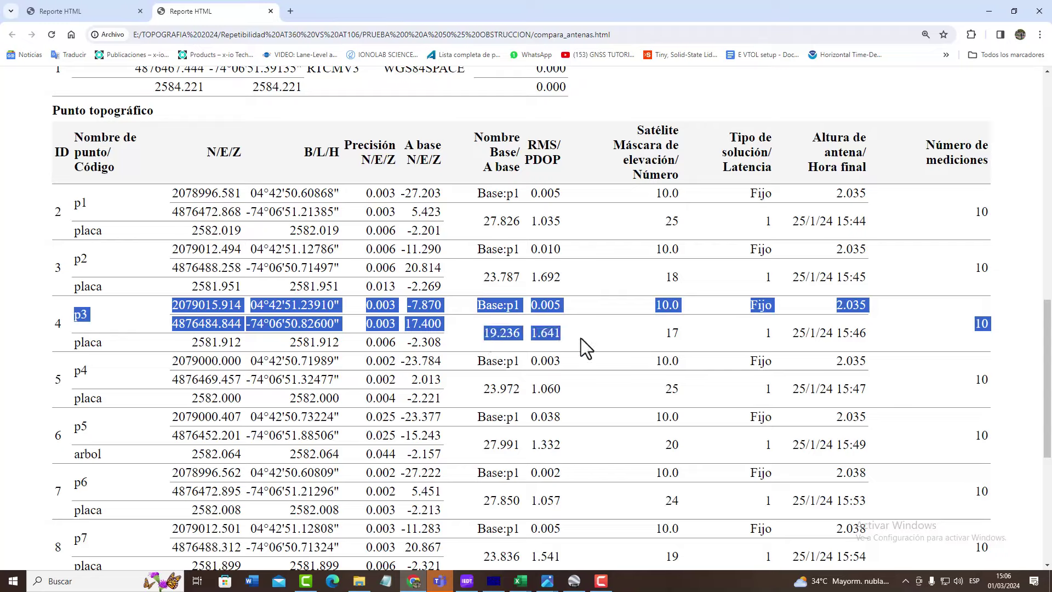
pyautogui.click(548, 335)
# Compare p2 with p7 by marking their coordinates, precision and PDOP in the report and checking both placemarks in Google Earth.
pyautogui.scroll(-2, 548, 335)
pyautogui.moveTo(206, 419); pyautogui.dragTo(567, 451)
pyautogui.hotkey('alt', 'Tab')
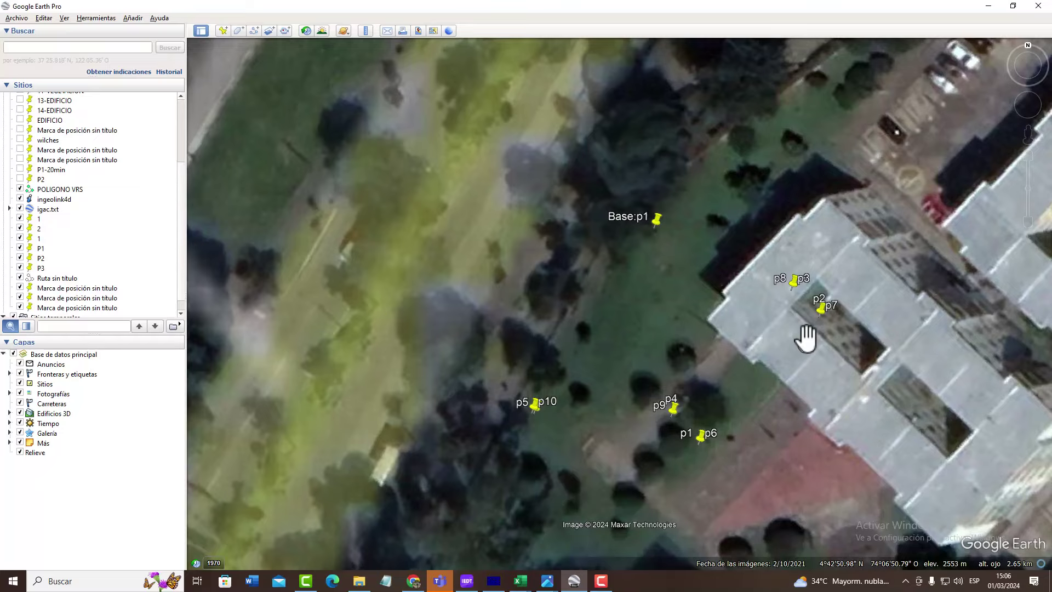
pyautogui.hotkey('alt', 'Tab')
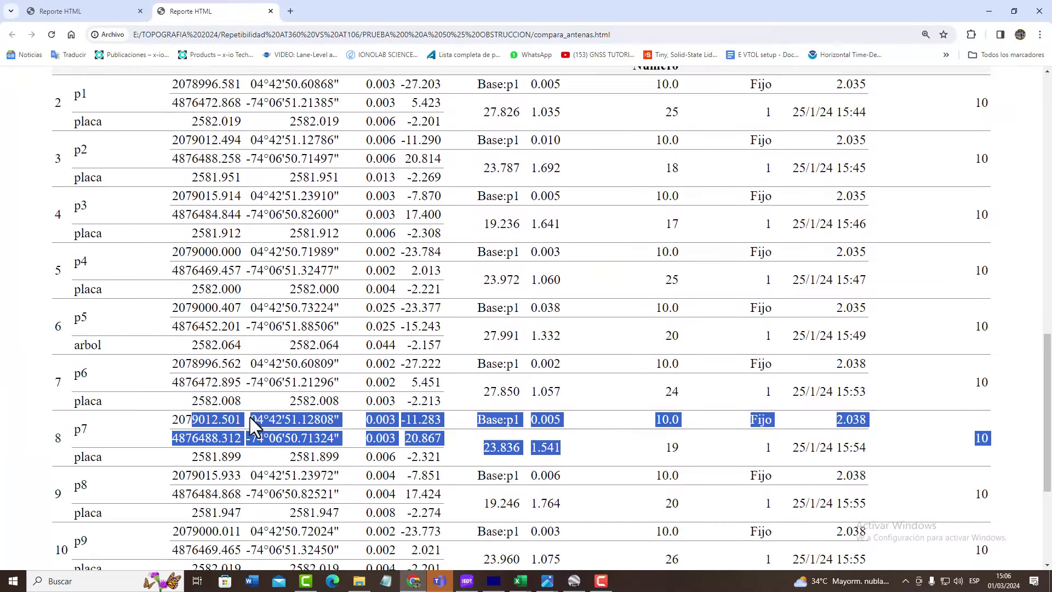
pyautogui.scroll(2, 155, 324)
pyautogui.moveTo(171, 250); pyautogui.dragTo(559, 277)
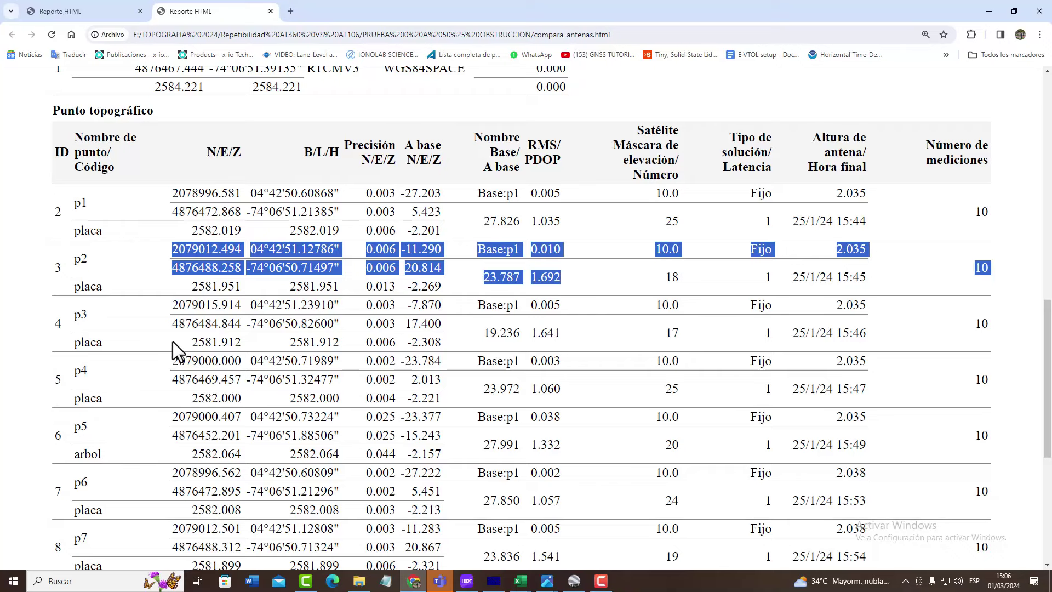
pyautogui.scroll(-1, 479, 531)
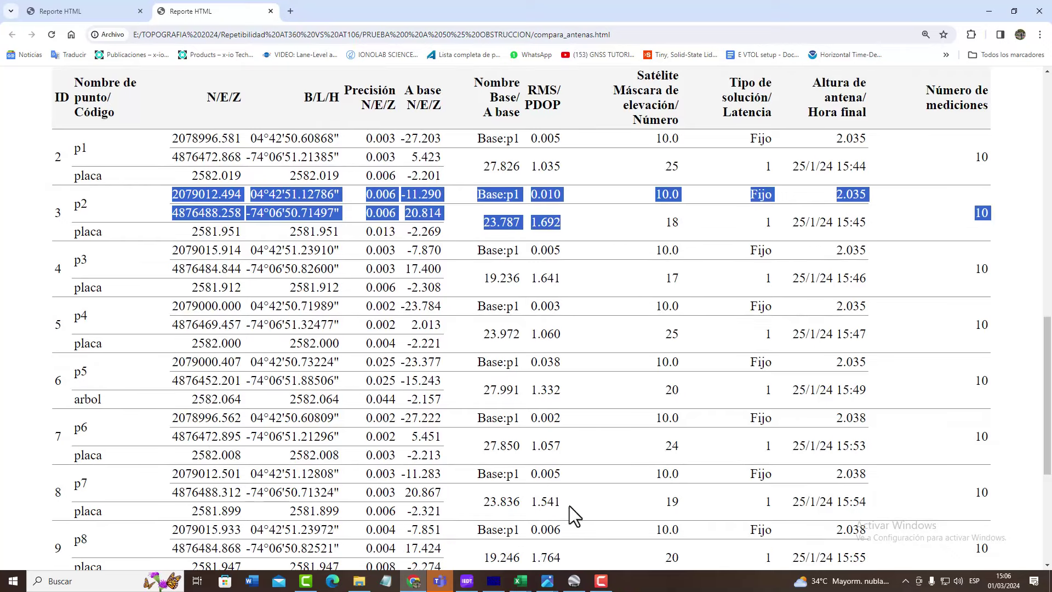
pyautogui.moveTo(570, 506); pyautogui.dragTo(465, 504)
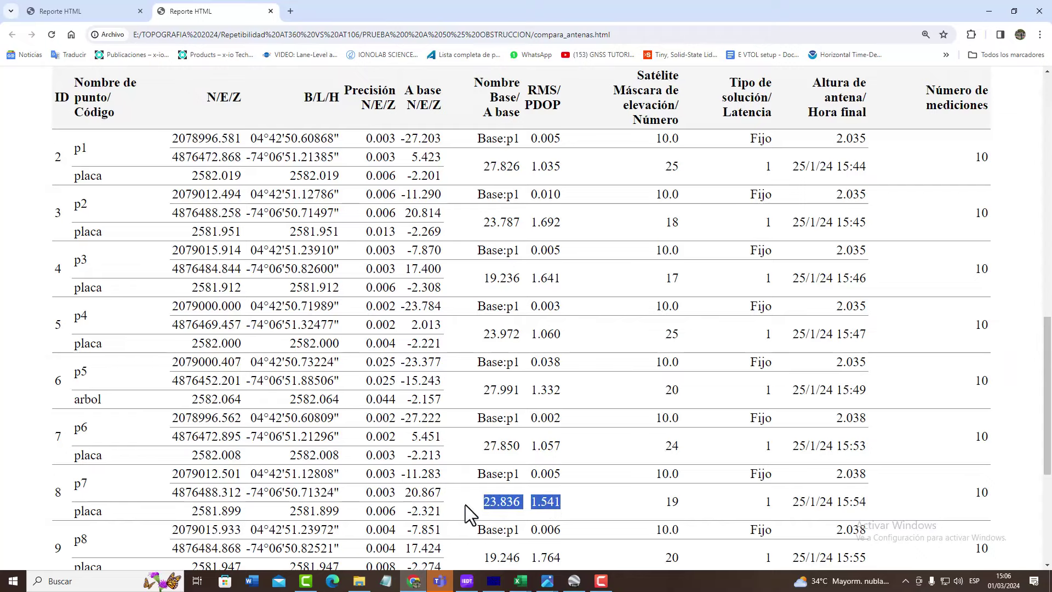
# Locate p5 and p10 in Google Earth, and mark their rows up to the PDOP in the HTML report for comparison.
pyautogui.hotkey('alt', 'Tab')
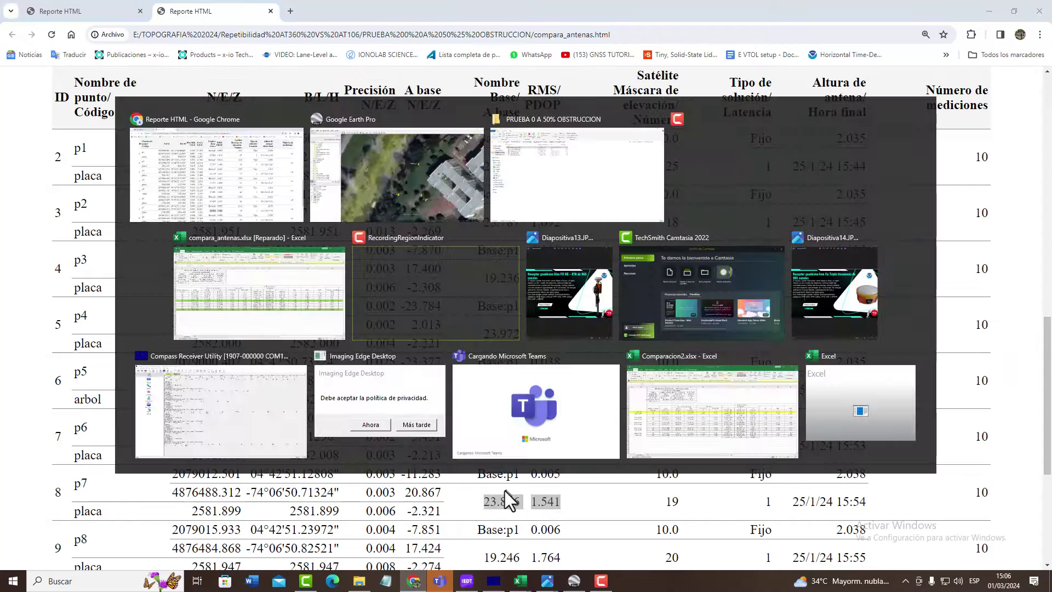
pyautogui.moveTo(782, 445); pyautogui.dragTo(660, 423)
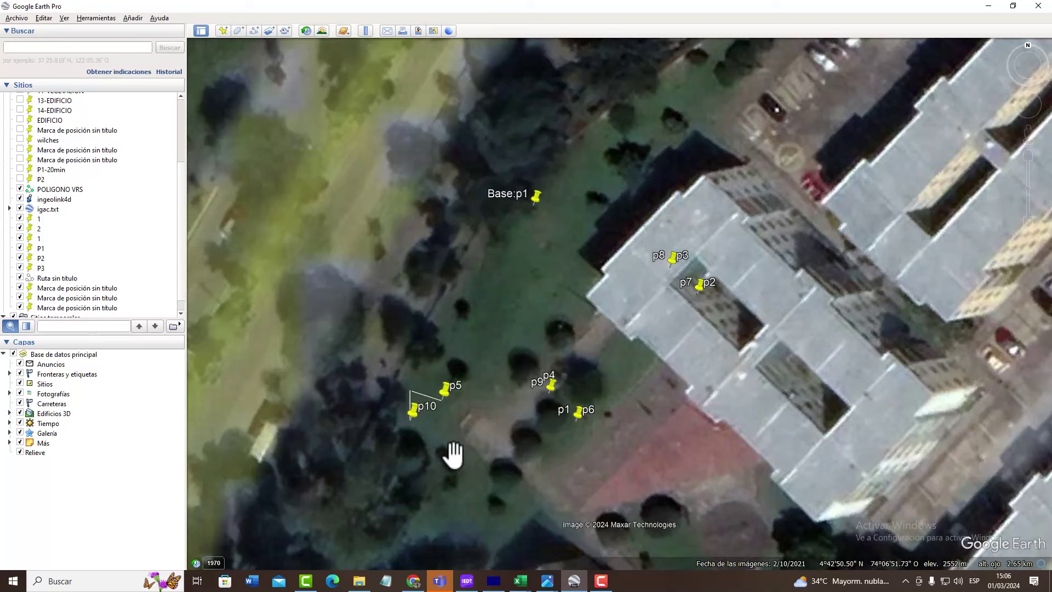
pyautogui.hotkey('alt', 'Tab')
pyautogui.scroll(-2, 236, 446)
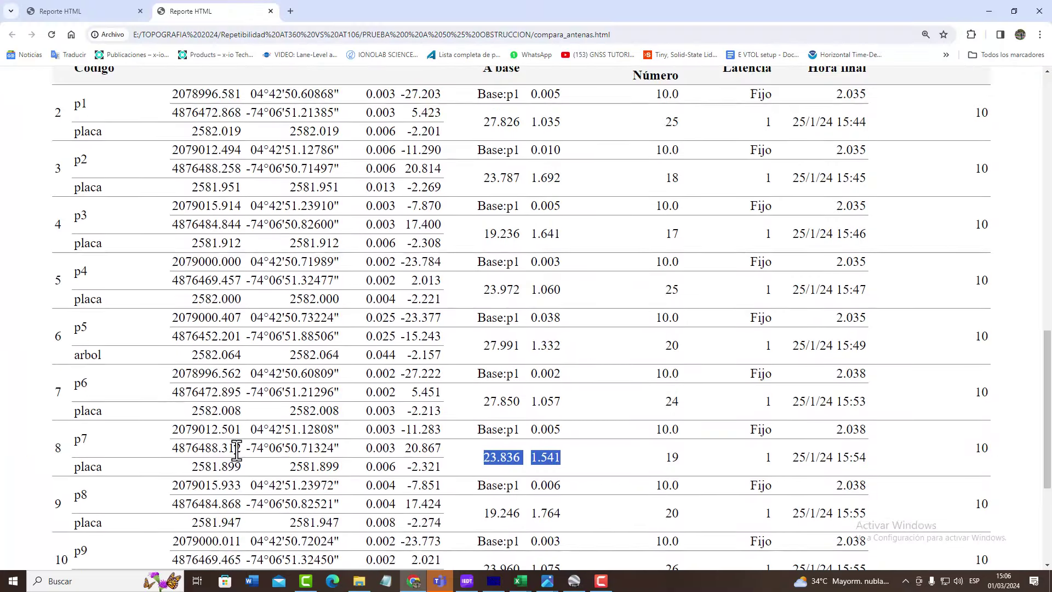
pyautogui.scroll(-1, 235, 447)
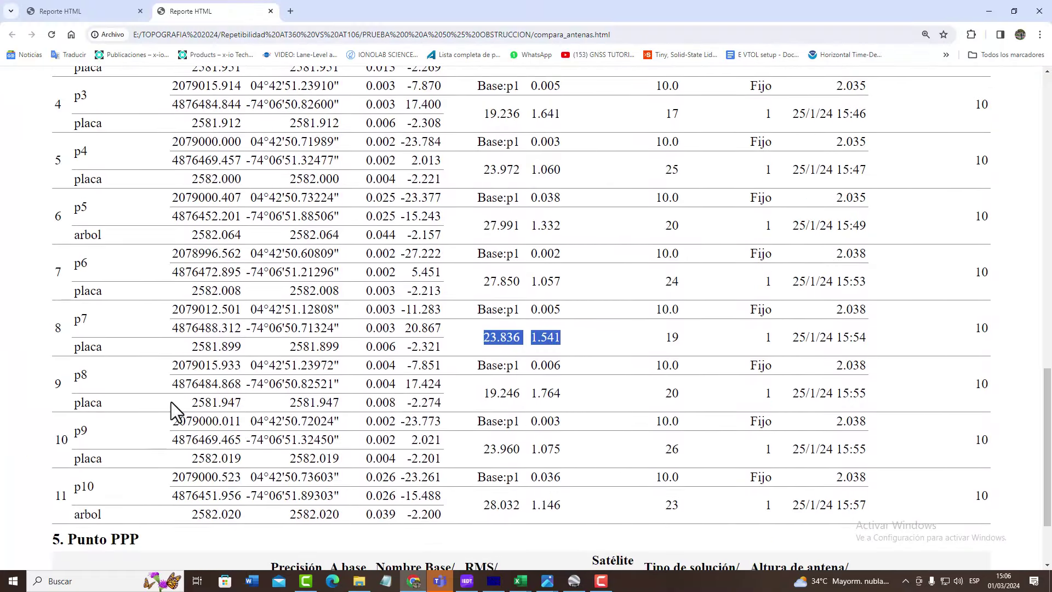
pyautogui.scroll(3, 168, 403)
pyautogui.scroll(2, 159, 399)
pyautogui.scroll(-2, 109, 384)
pyautogui.moveTo(97, 372); pyautogui.dragTo(569, 395)
pyautogui.scroll(-3, 567, 402)
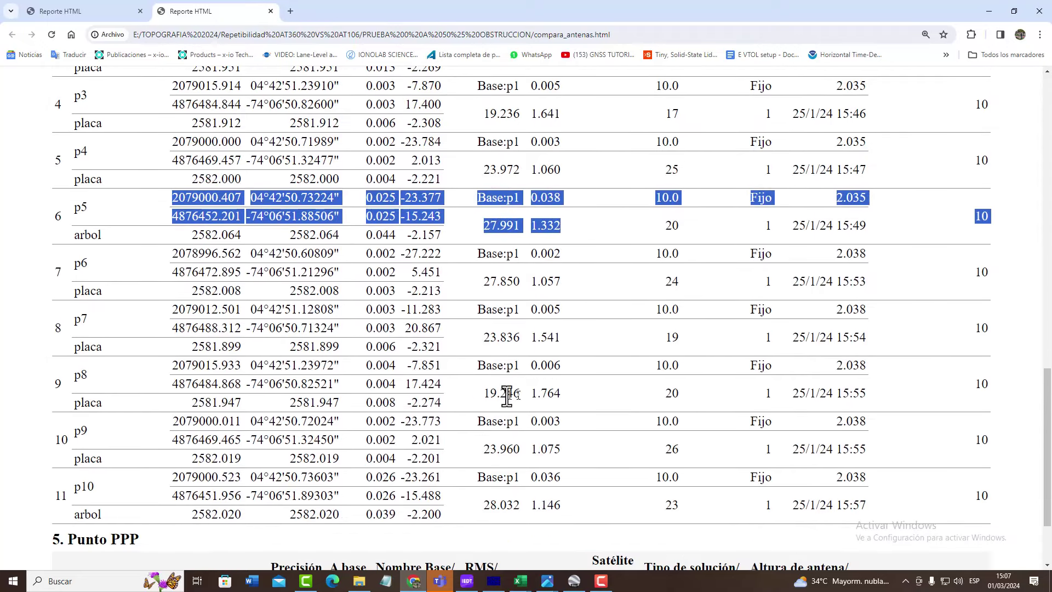
pyautogui.moveTo(149, 492); pyautogui.dragTo(565, 506)
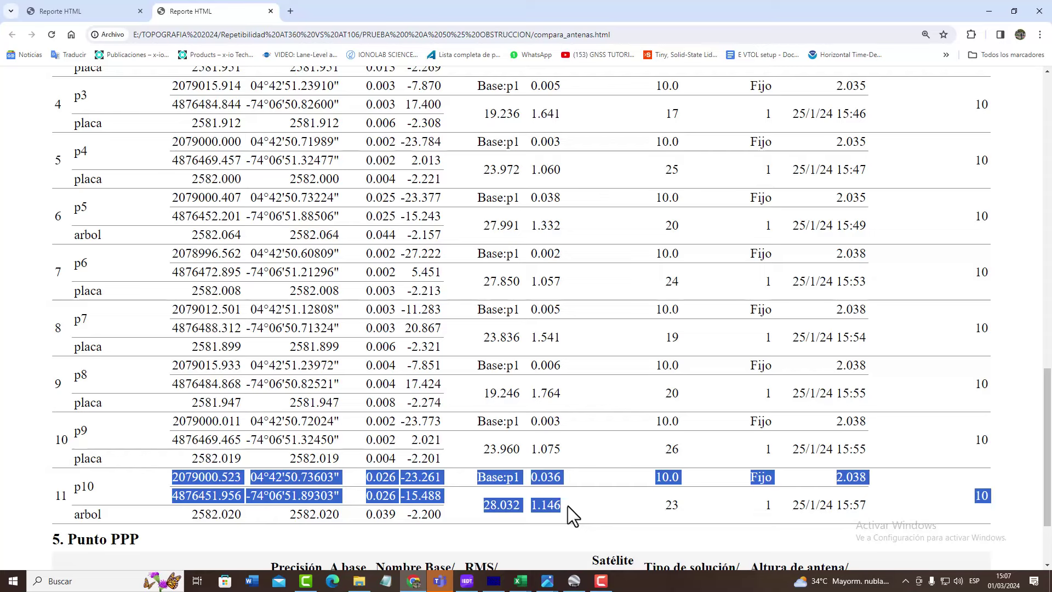
# Mark the satellite numbers of p9 and p10 and the PDOP of p10 in the Punto topográfico table.
pyautogui.click(681, 444)
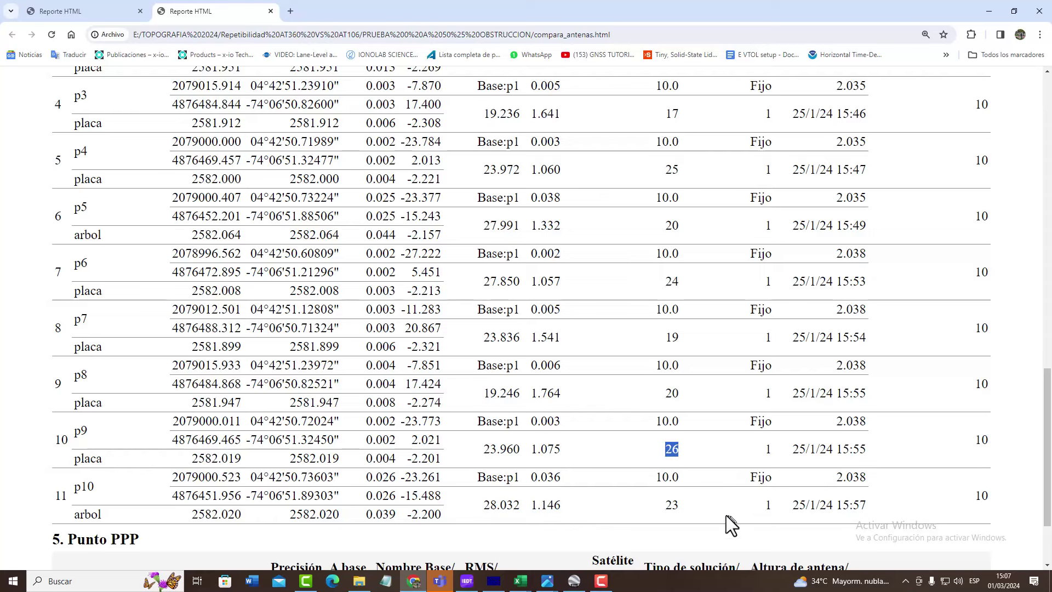
pyautogui.doubleClick(685, 505)
pyautogui.moveTo(672, 505); pyautogui.dragTo(524, 504)
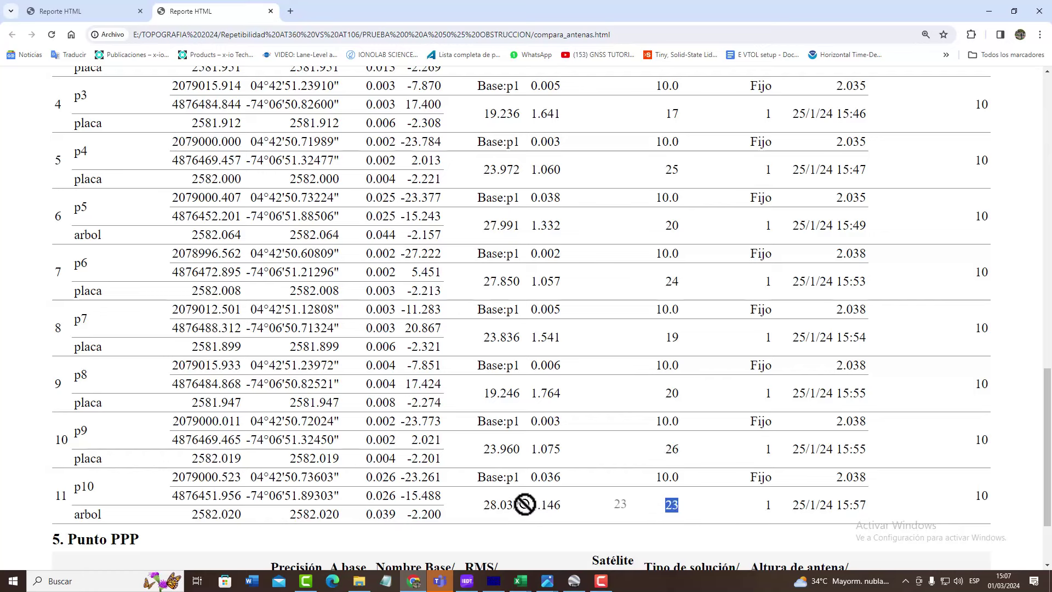
pyautogui.doubleClick(531, 506)
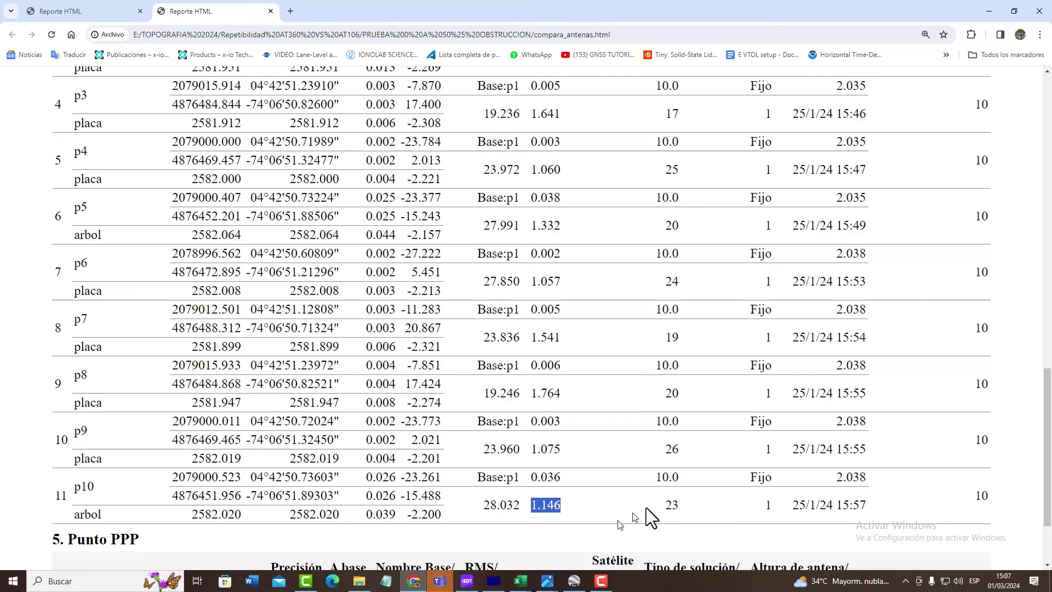
# Switch to the compara_antenas workbook in Excel and insert an empty column between PDOP and HDOP.
pyautogui.scroll(1, 486, 441)
pyautogui.scroll(-1, 485, 427)
pyautogui.moveTo(521, 581)
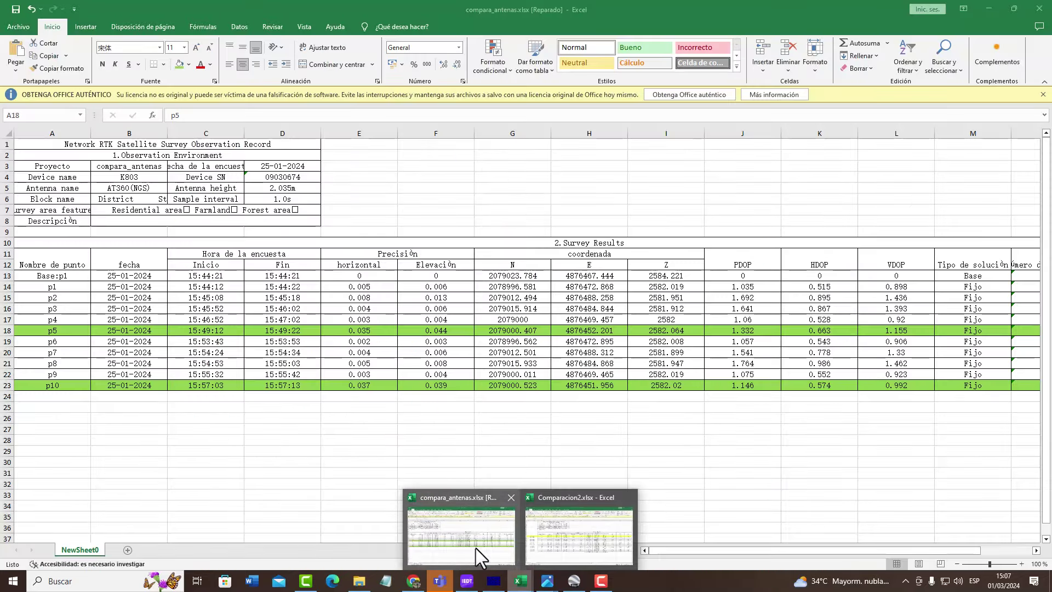
pyautogui.click(476, 548)
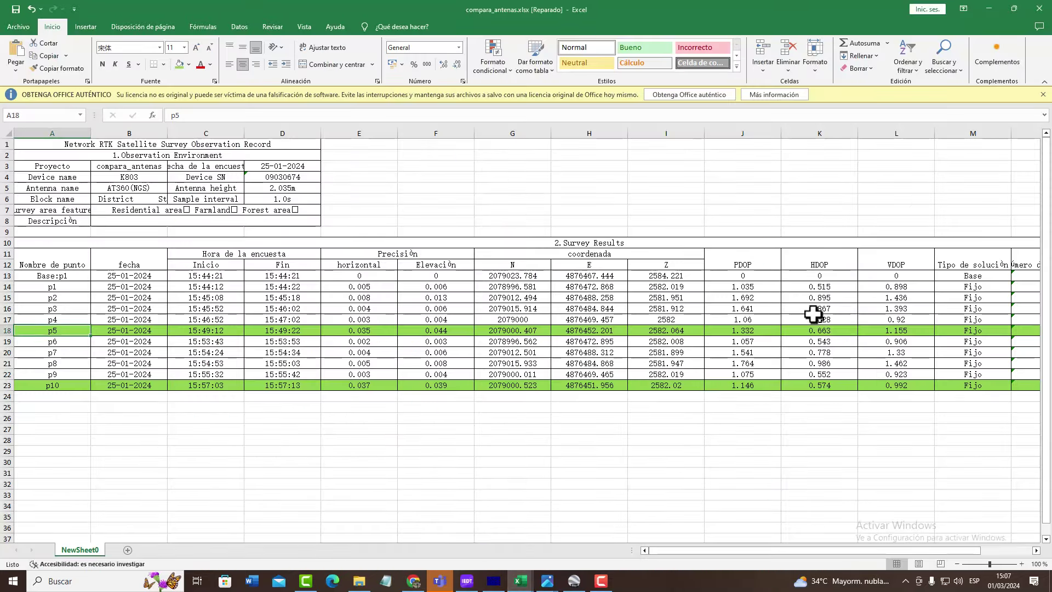
pyautogui.click(767, 295)
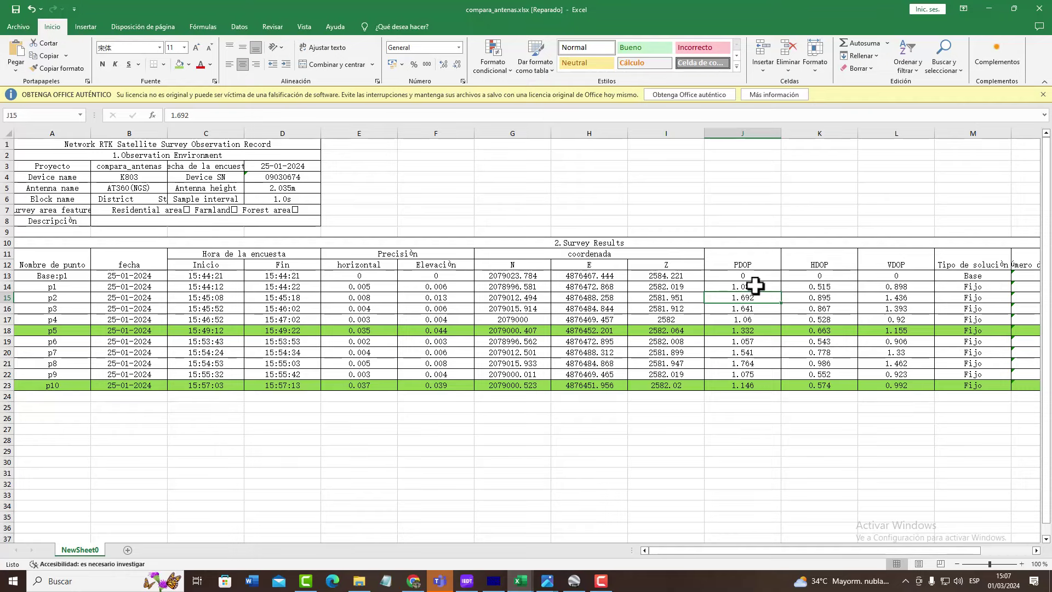
pyautogui.moveTo(777, 550); pyautogui.dragTo(805, 552)
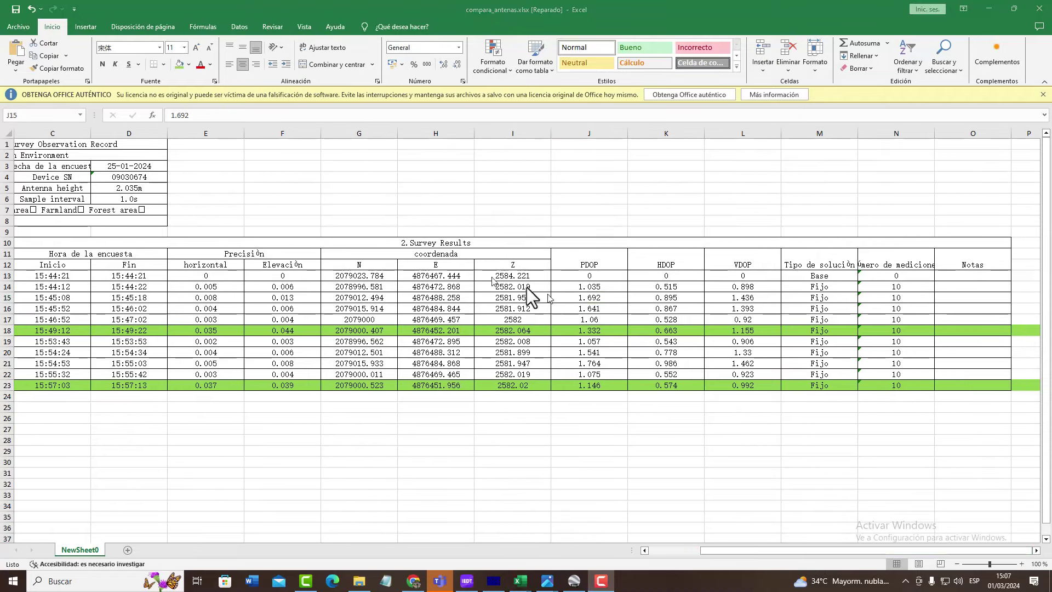
pyautogui.click(671, 133)
pyautogui.hotkey('ctrl', '+')
pyautogui.click(649, 279)
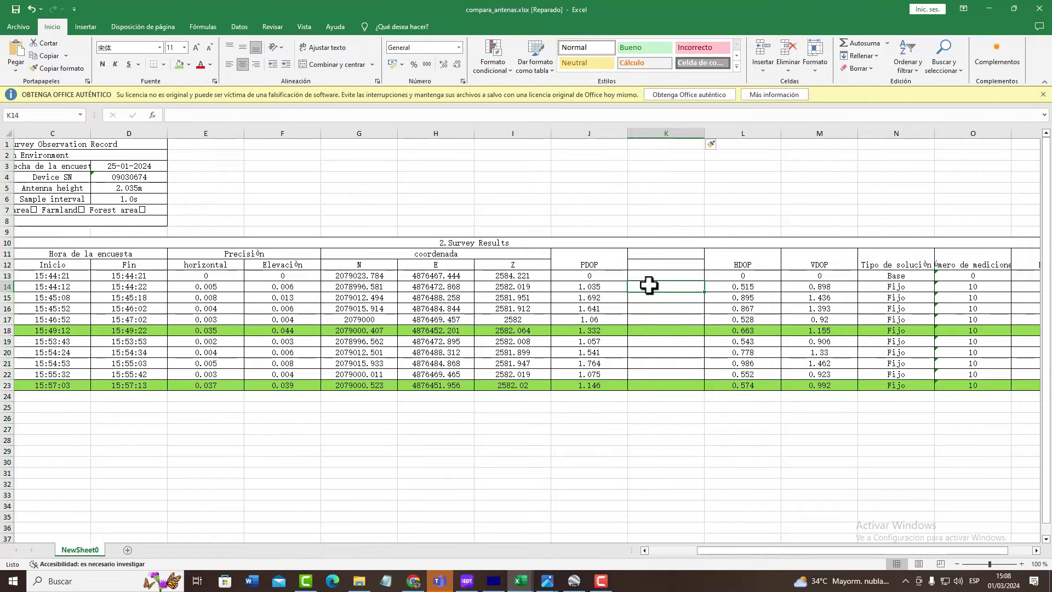
# Look up p1's satellite number in the HTML report and enter 25 in cell K14 of the compara_antenas sheet.
pyautogui.press('Return')
pyautogui.hotkey('alt', 'Tab')
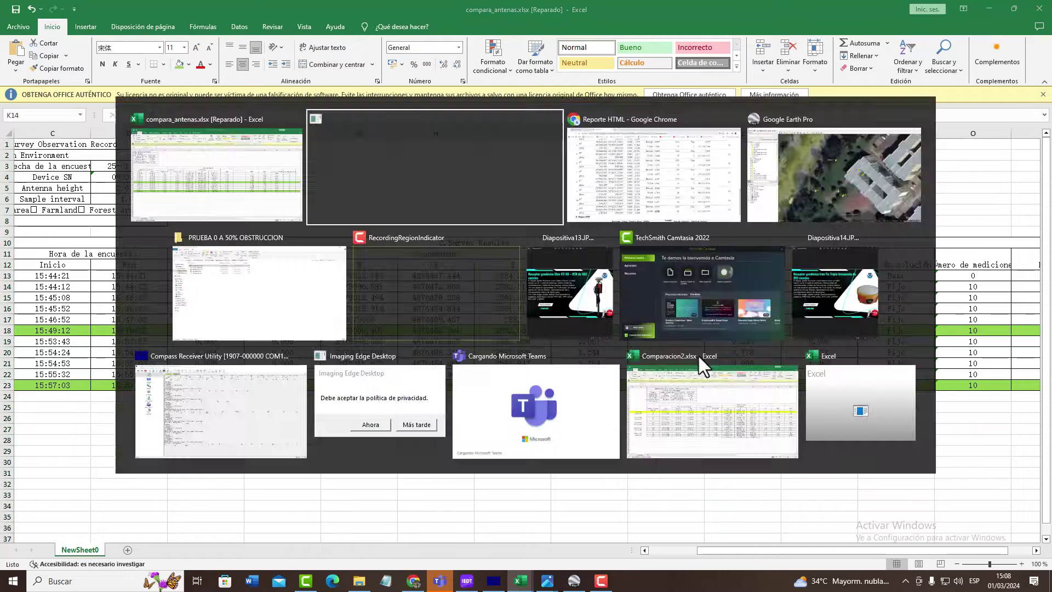
pyautogui.click(414, 580)
pyautogui.scroll(6, 545, 437)
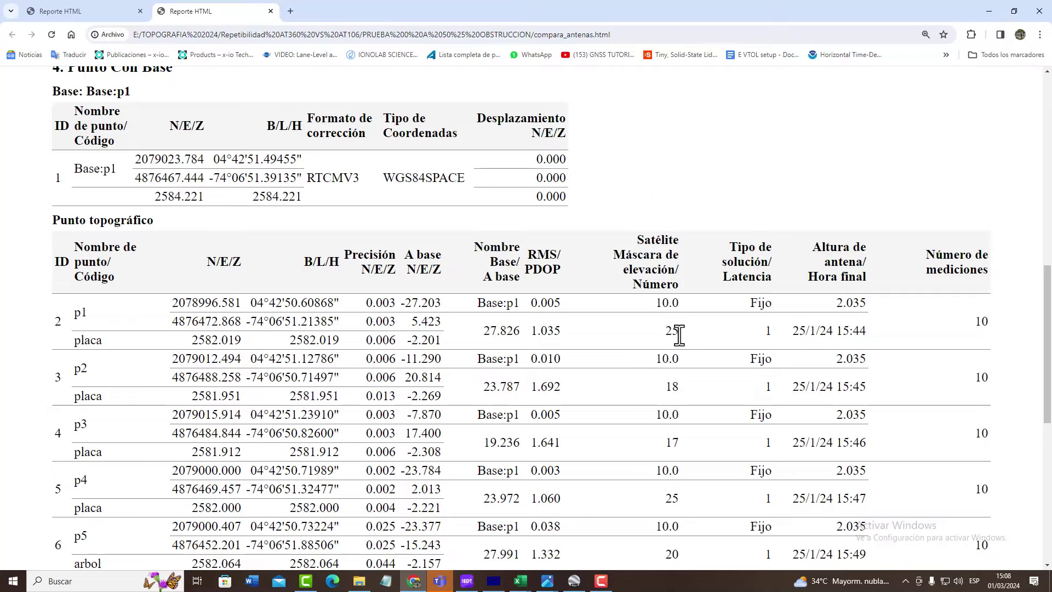
pyautogui.hotkey('alt', 'Tab')
pyautogui.click(639, 315)
pyautogui.moveTo(520, 580)
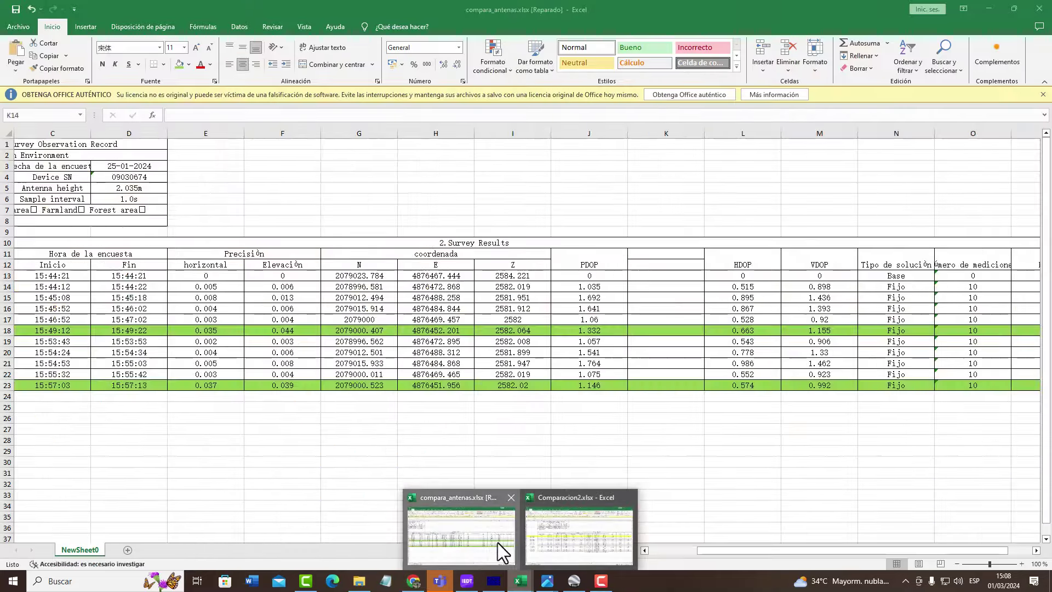
pyautogui.click(498, 543)
pyautogui.write('25')
pyautogui.press('Return')
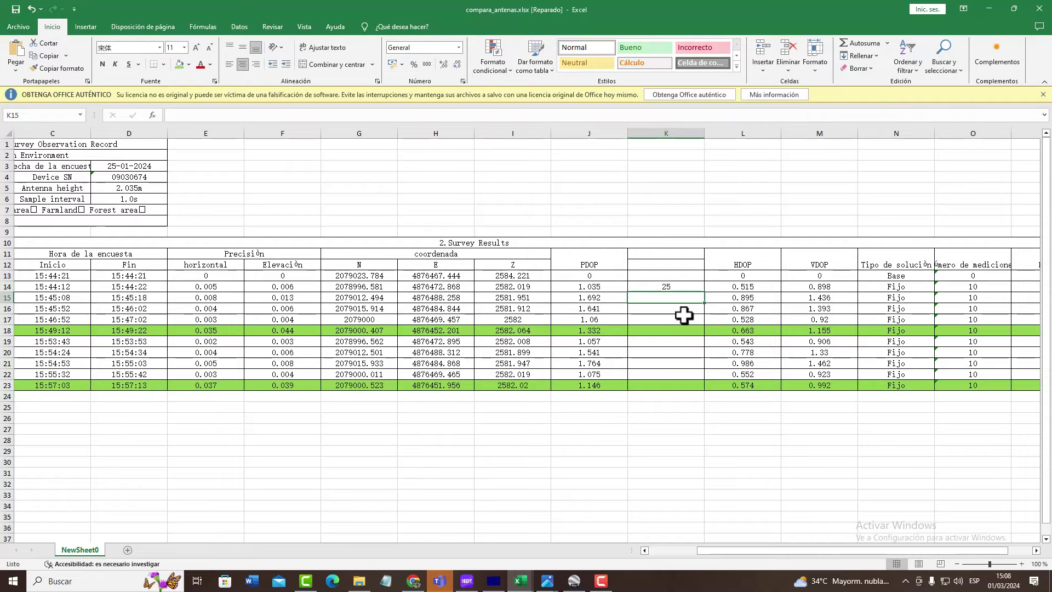
# Enter the report's satellite numbers for p2, p3 and p4 in K15:K17 as 18, 17 and 25.
pyautogui.hotkey('alt', 'Tab')
pyautogui.hotkey('alt', 'Tab')
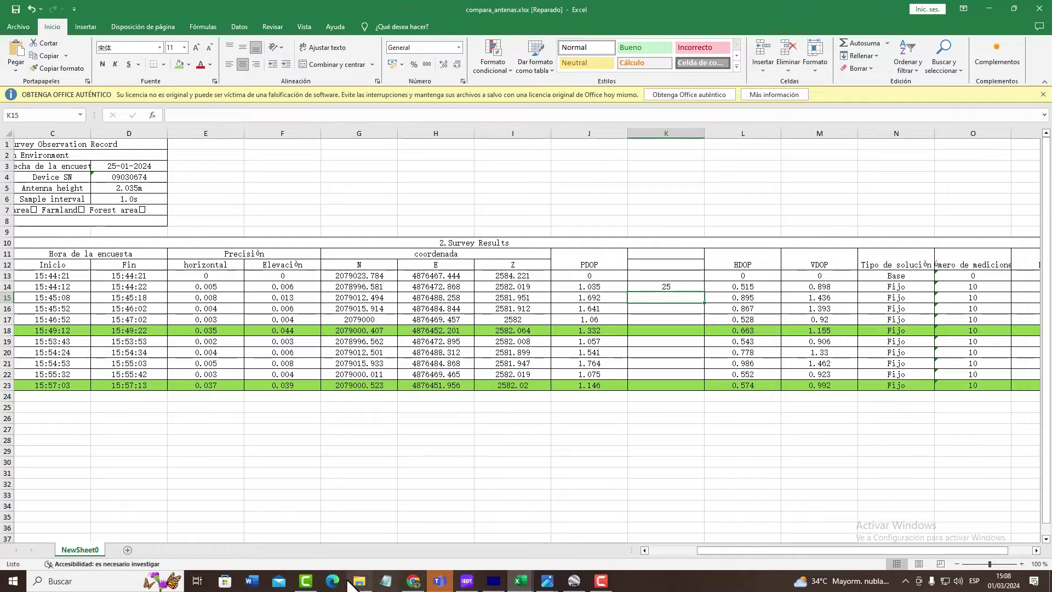
pyautogui.click(414, 580)
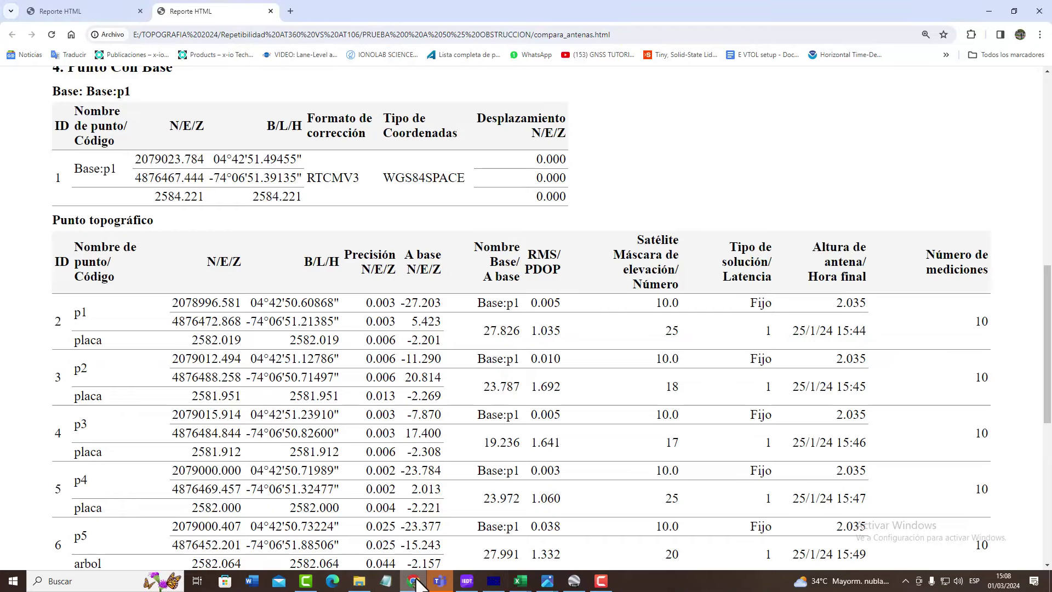
pyautogui.hotkey('alt', 'Tab')
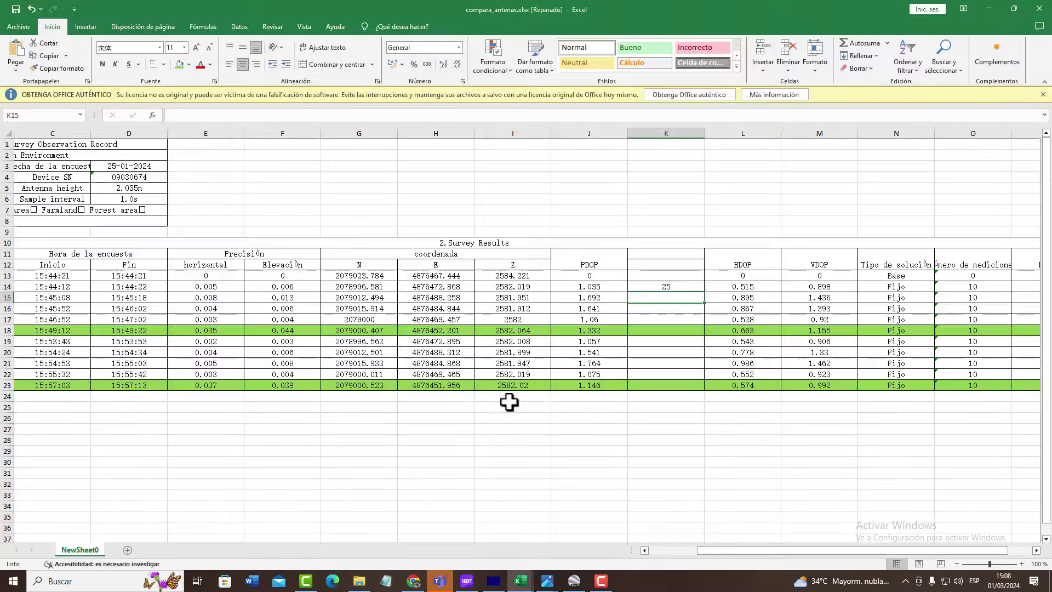
pyautogui.write('18')
pyautogui.press('Return')
pyautogui.press('Return')
pyautogui.write('25')
pyautogui.press('Return')
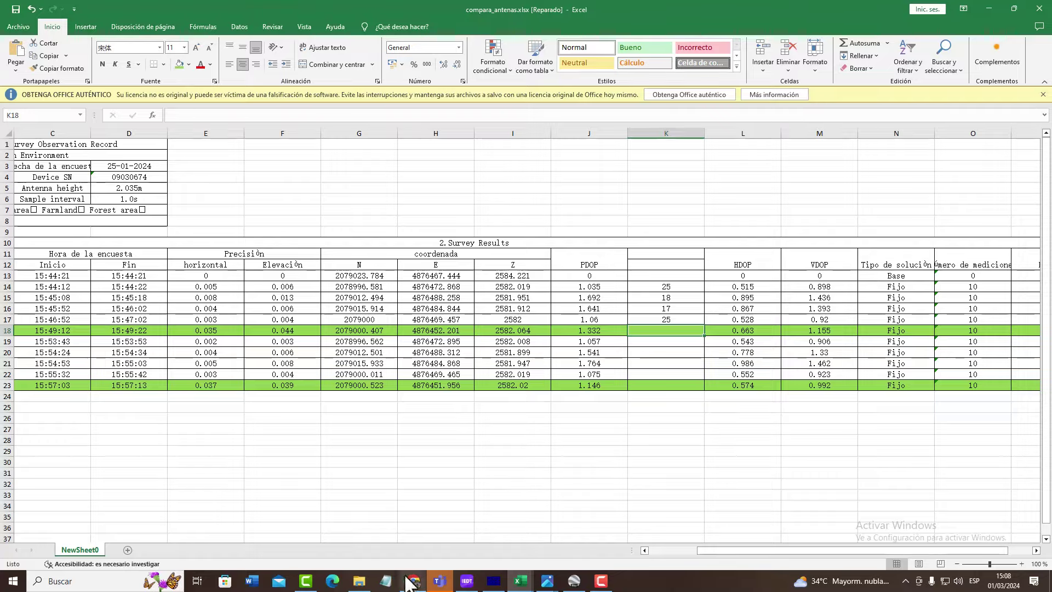
# Look up the satellite numbers of p5 to p7 in the HTML report and enter 20, 24 and 19 in K18:K20.
pyautogui.click(412, 582)
pyautogui.scroll(-2, 695, 401)
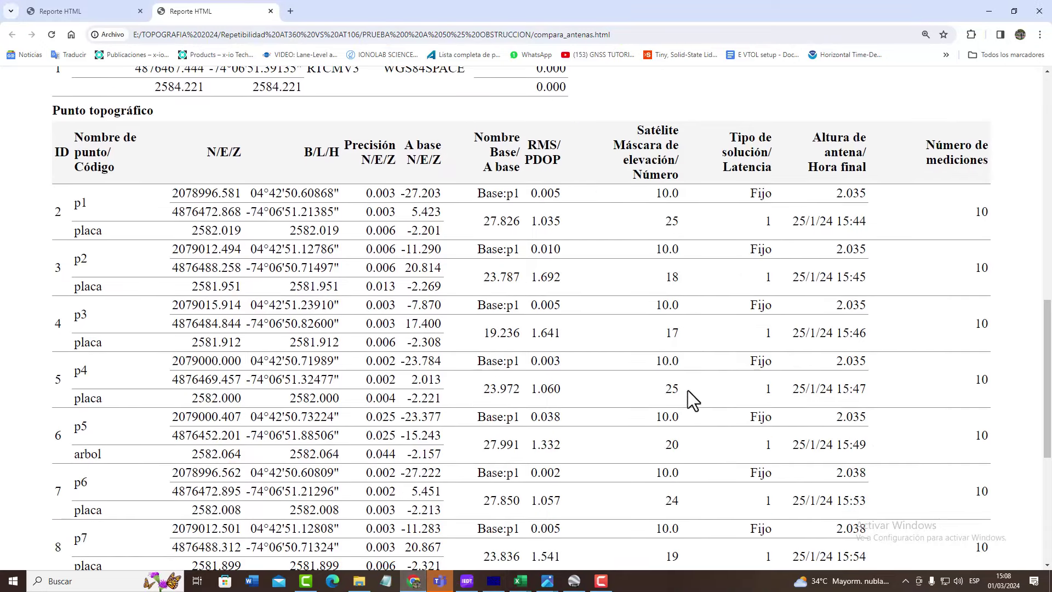
pyautogui.scroll(-4, 636, 398)
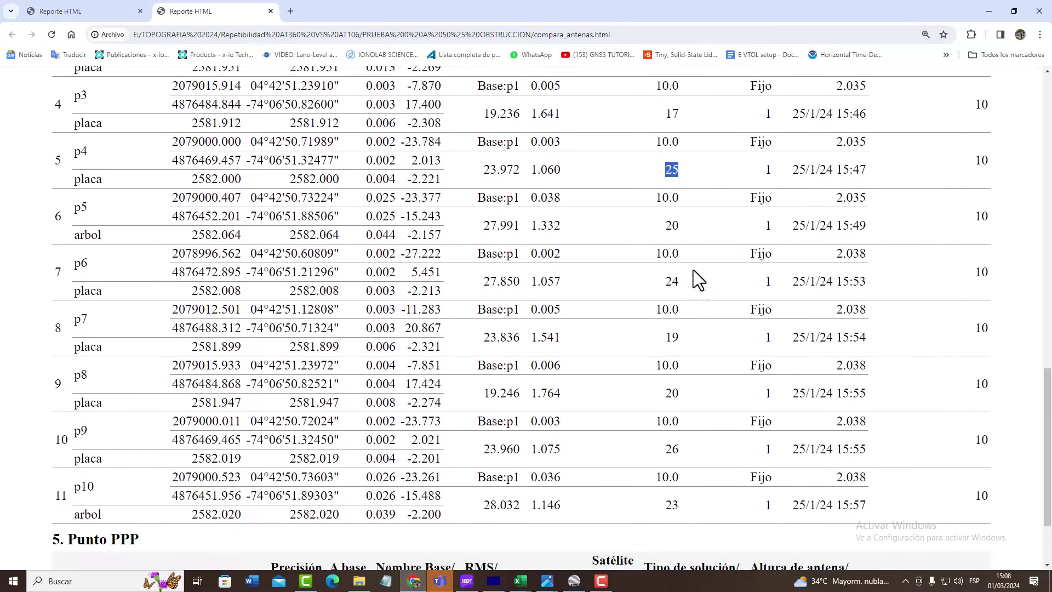
pyautogui.hotkey('alt', 'Tab')
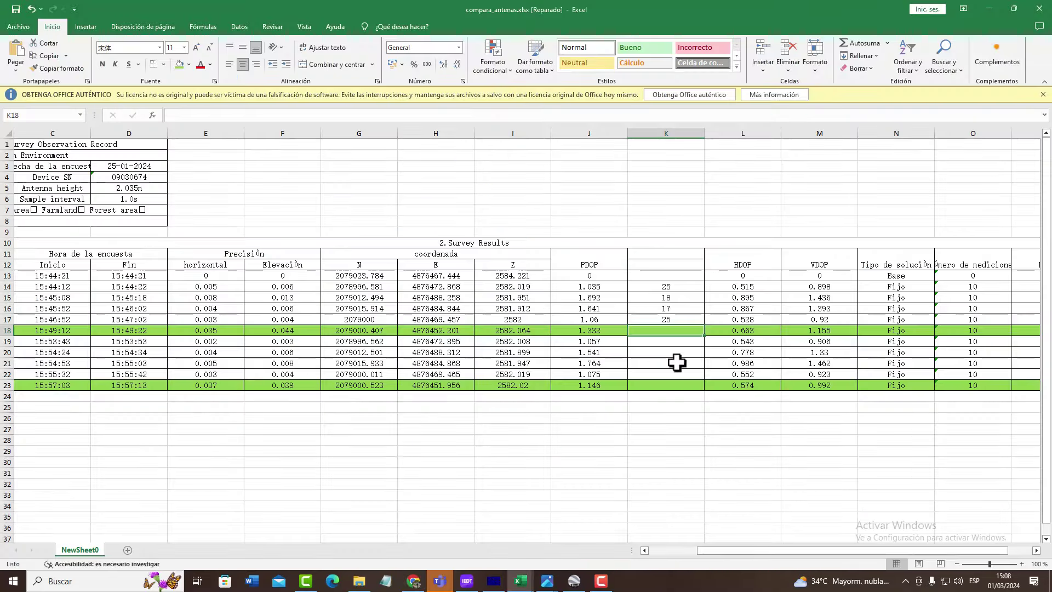
pyautogui.write('20')
pyautogui.press('Return')
pyautogui.write('24')
pyautogui.press('Return')
pyautogui.write('19')
pyautogui.press('Return')
# Check the satellite numbers of p8 to p10 in the report and enter 20, 26 and 23 in K21:K23.
pyautogui.hotkey('alt', 'Tab')
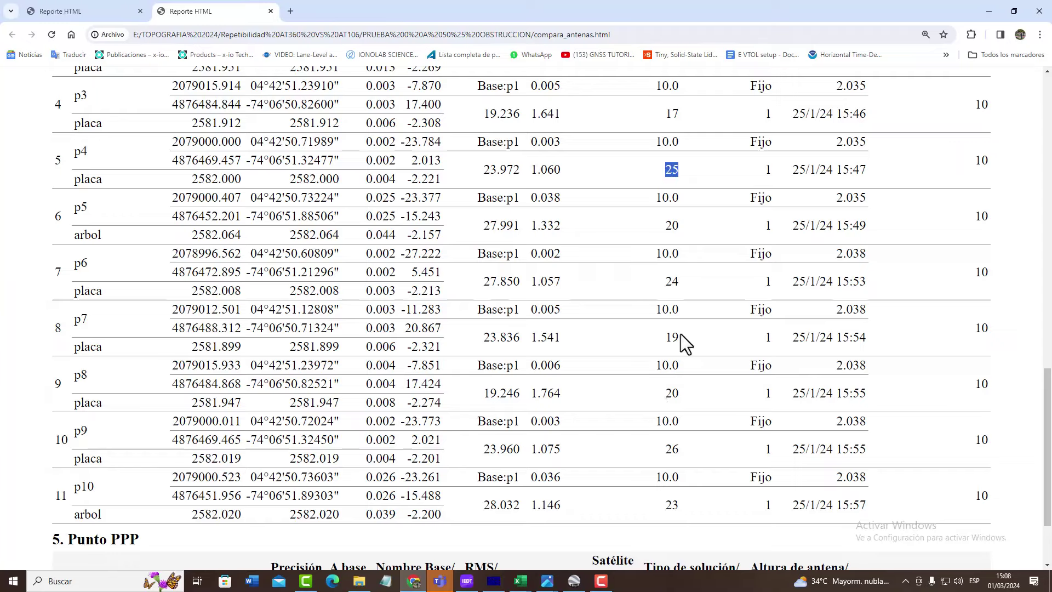
pyautogui.hotkey('alt', 'Tab')
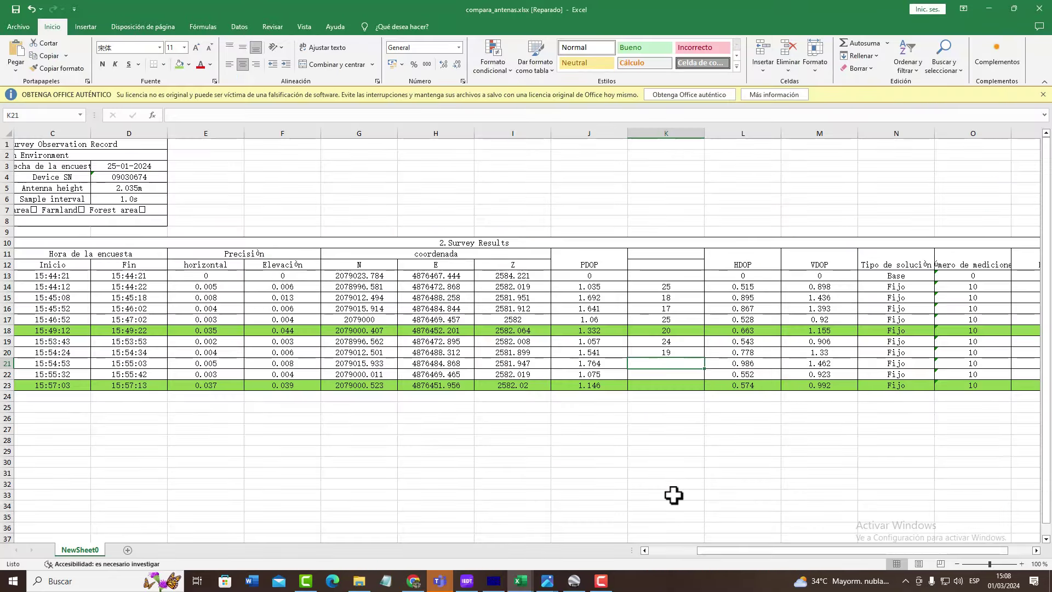
pyautogui.write('20')
pyautogui.press('Return')
pyautogui.write('26')
pyautogui.press('Return')
pyautogui.write('2')
pyautogui.press('Return')
pyautogui.press('Up')
pyautogui.write('2')
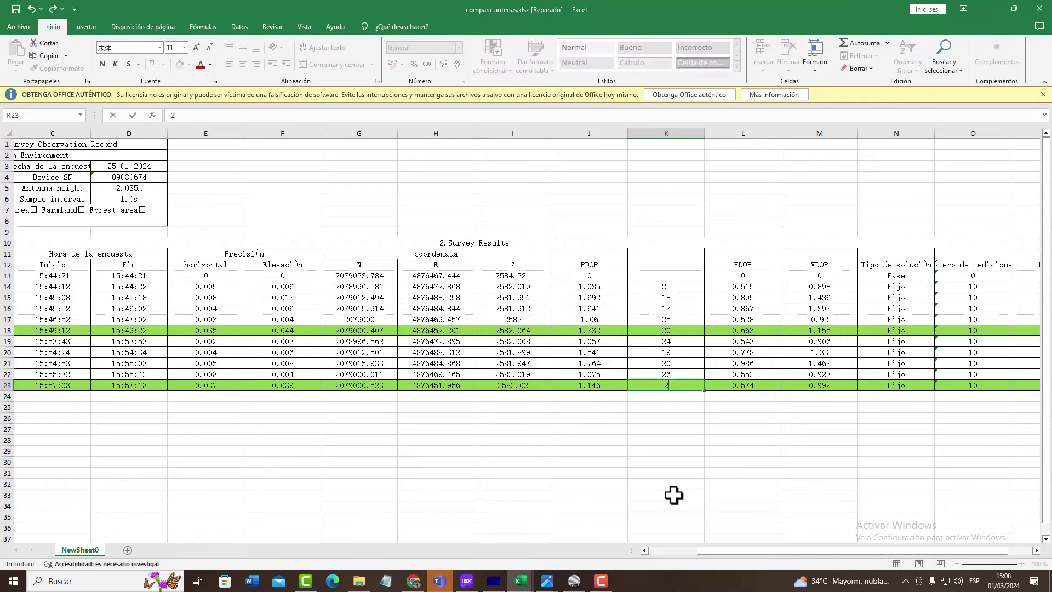
pyautogui.write('3')
pyautogui.press('Return')
# Title the new column "numero sat usados" in K12 and wrap the header text.
pyautogui.click(655, 372)
pyautogui.click(667, 268)
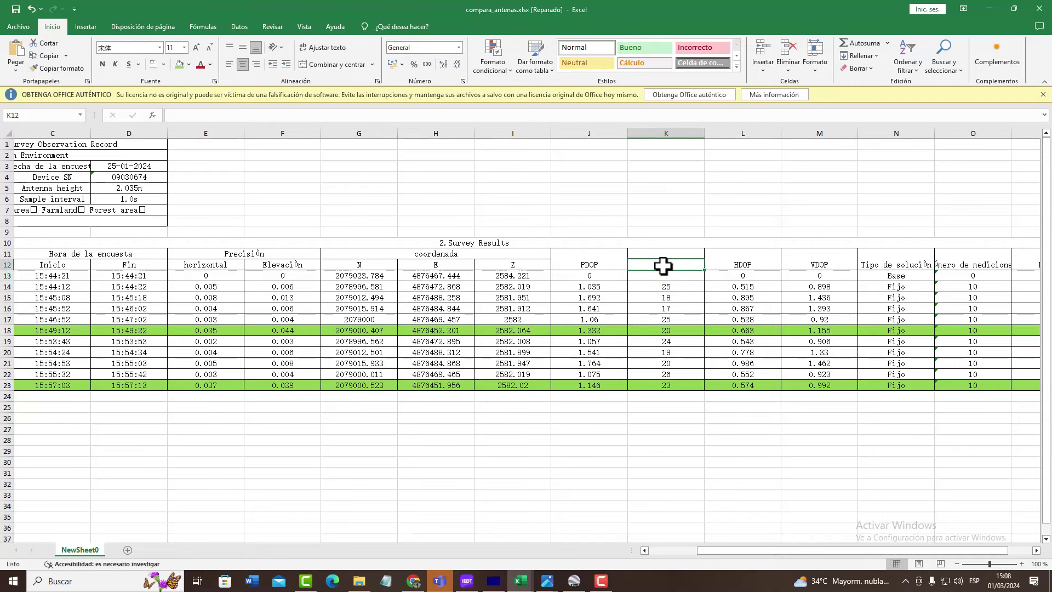
pyautogui.write('nume')
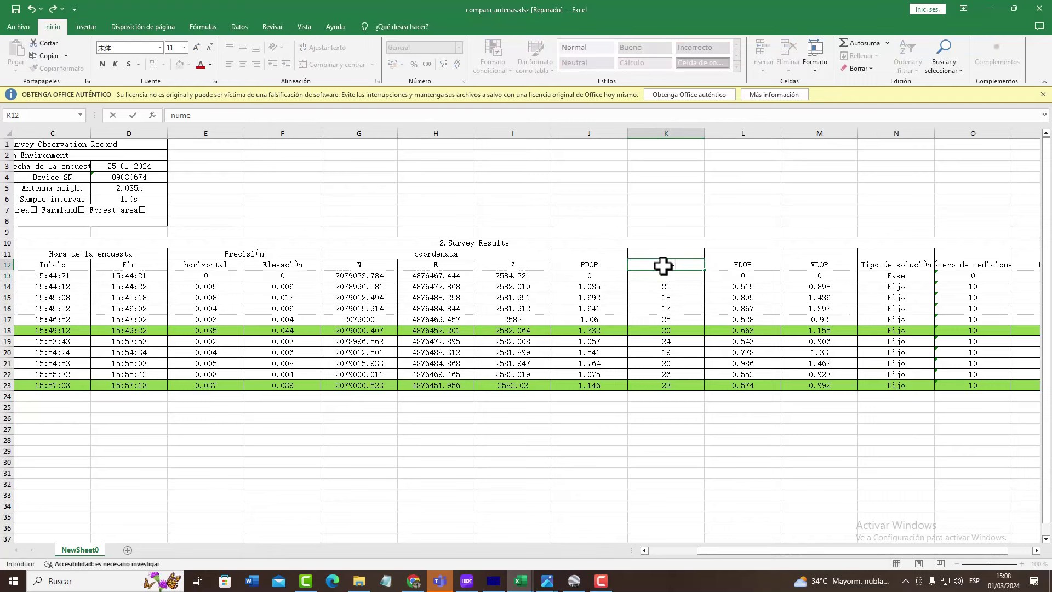
pyautogui.write('ro sat usados')
pyautogui.press('Return')
pyautogui.click(664, 266)
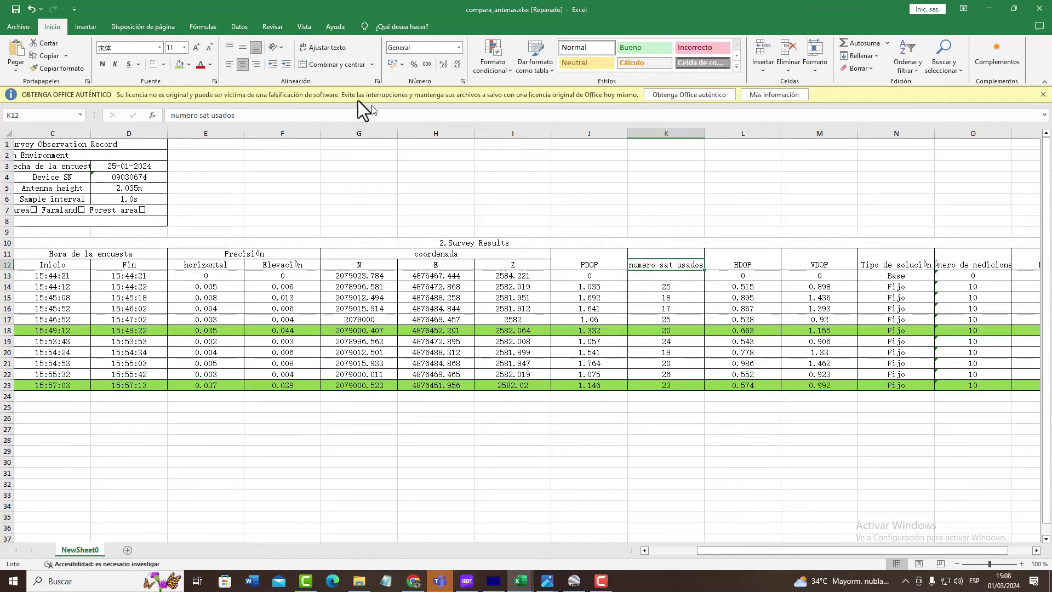
pyautogui.click(331, 49)
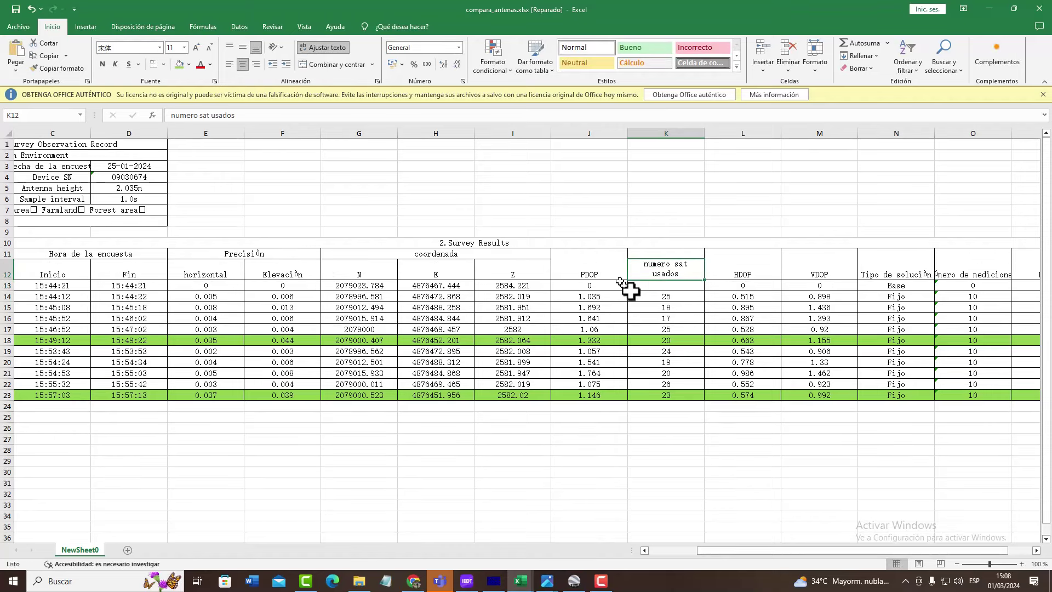
# Label the Base:p1 row cells above the data as "pdpo" in J13 and "sat usados" in K13.
pyautogui.click(676, 391)
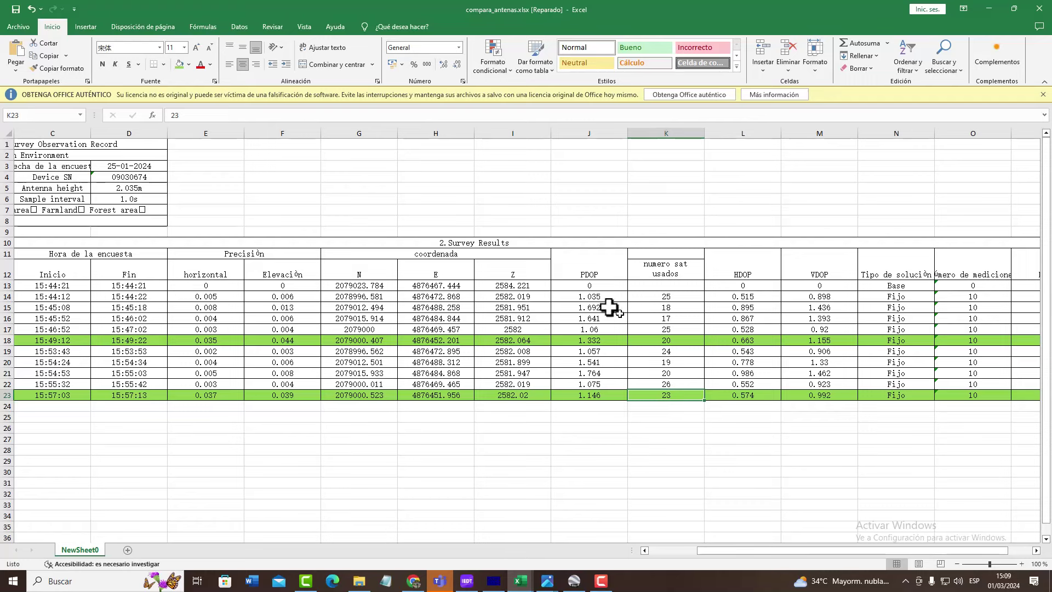
pyautogui.click(595, 287)
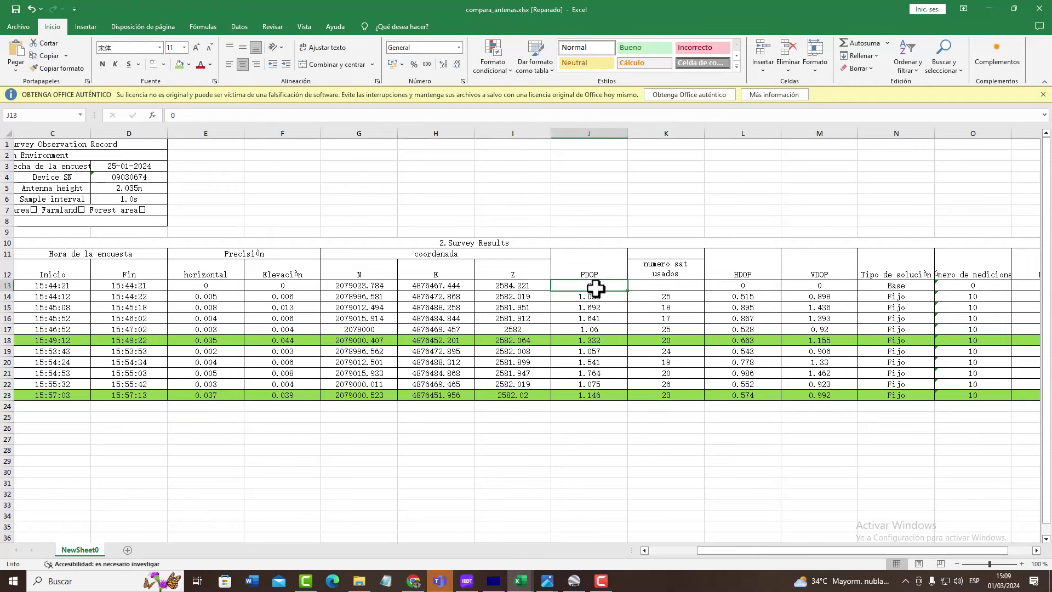
pyautogui.write('pdOP')
pyautogui.press('Tab')
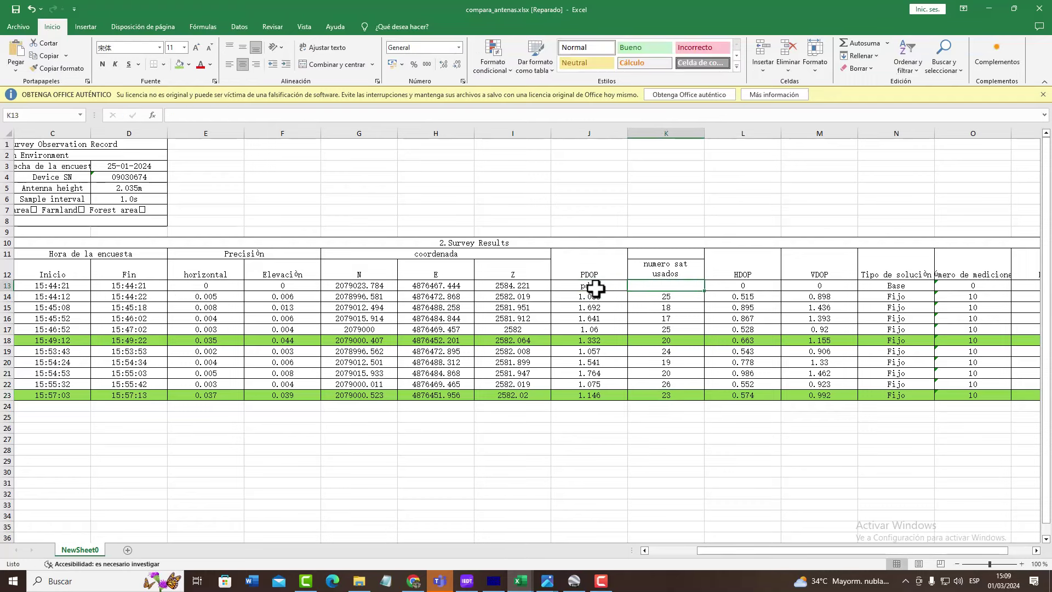
pyautogui.click(595, 282)
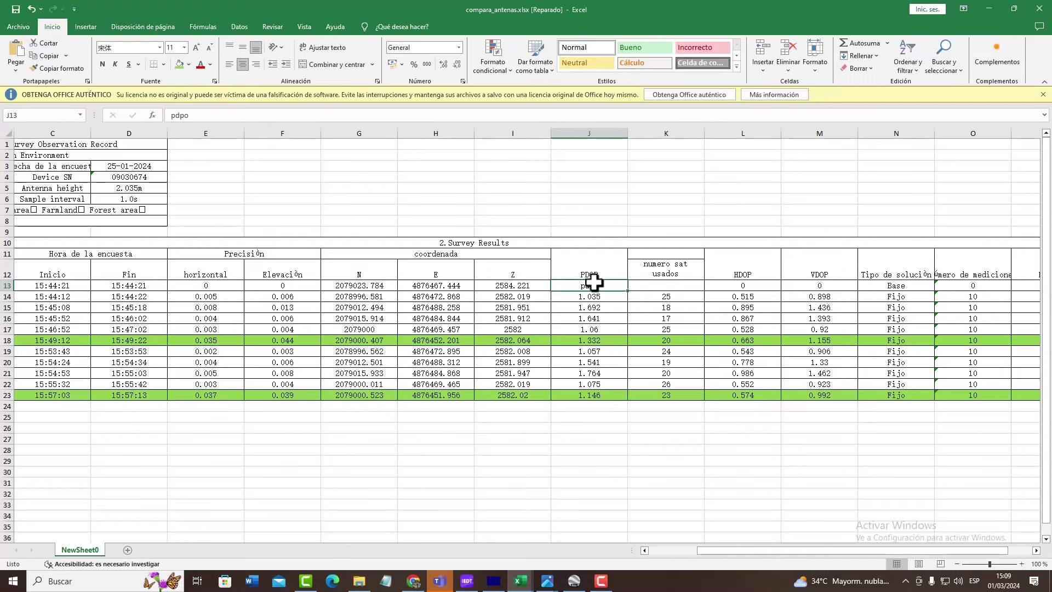
pyautogui.click(674, 284)
pyautogui.write('sat usados')
pyautogui.press('Return')
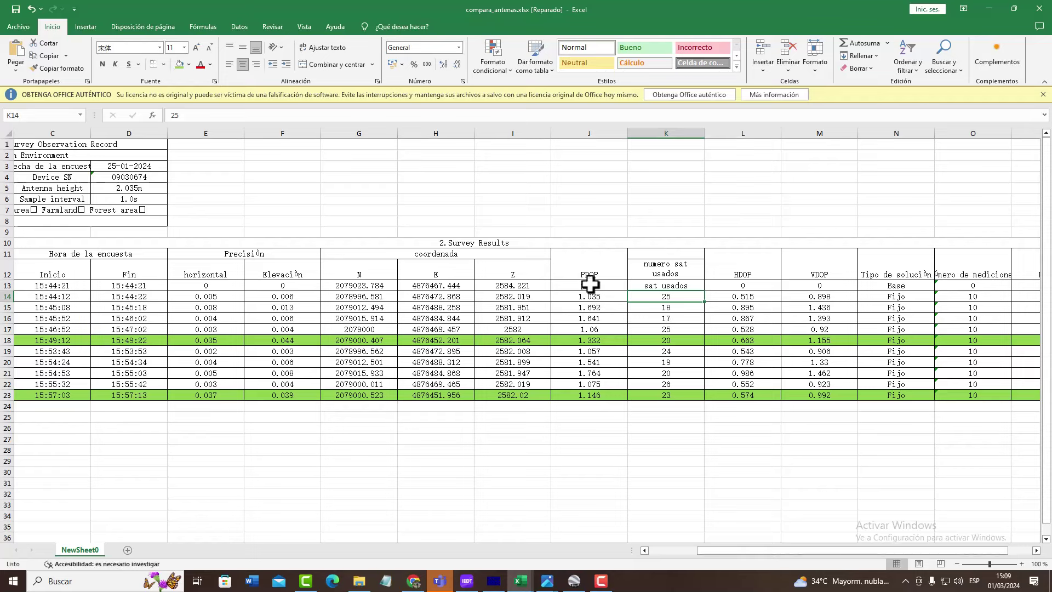
# Copy the satellite column with its label, K13:K23, to the free area starting at J27.
pyautogui.moveTo(597, 287); pyautogui.dragTo(664, 391)
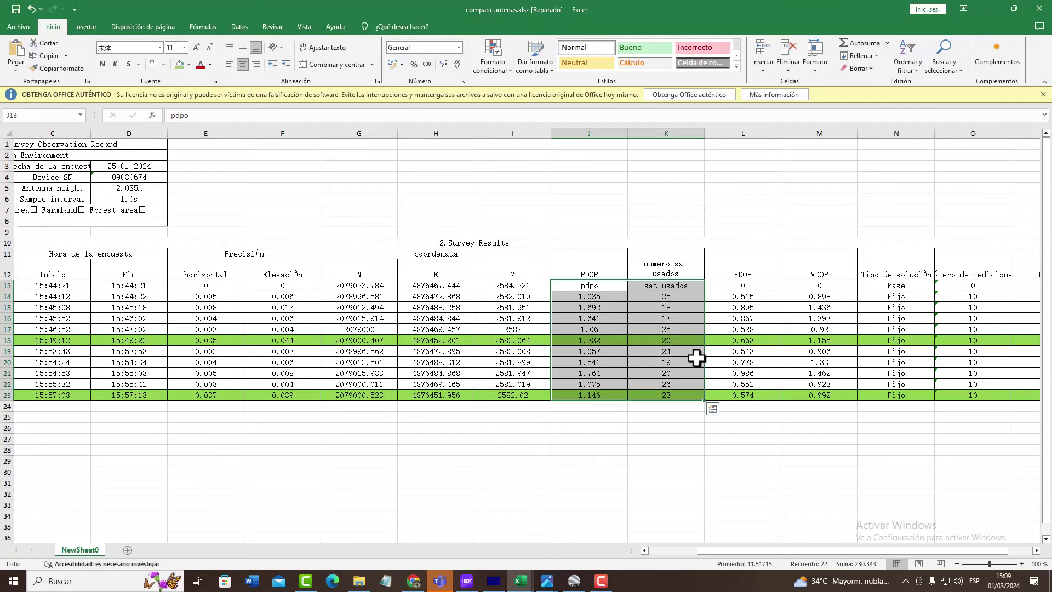
pyautogui.moveTo(663, 285); pyautogui.dragTo(660, 396)
pyautogui.hotkey('ctrl', 'c')
pyautogui.click(573, 439)
pyautogui.hotkey('ctrl', 'v')
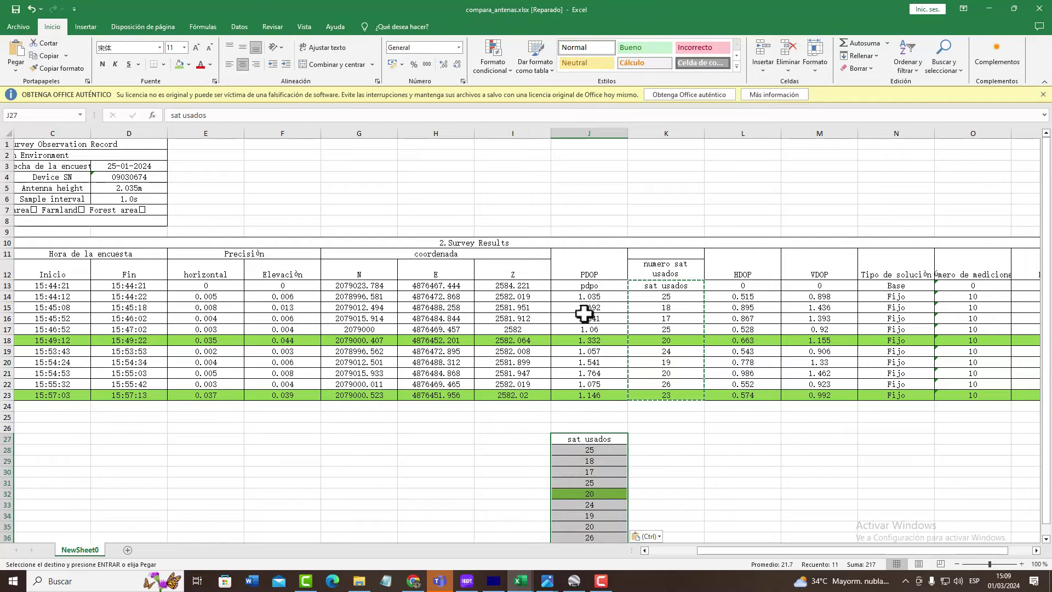
# Copy the PDOP column with its label, J13:J23, beside the copied satellite values, starting at K27.
pyautogui.moveTo(597, 285); pyautogui.dragTo(601, 395)
pyautogui.hotkey('ctrl', 'c')
pyautogui.scroll(-2, 637, 415)
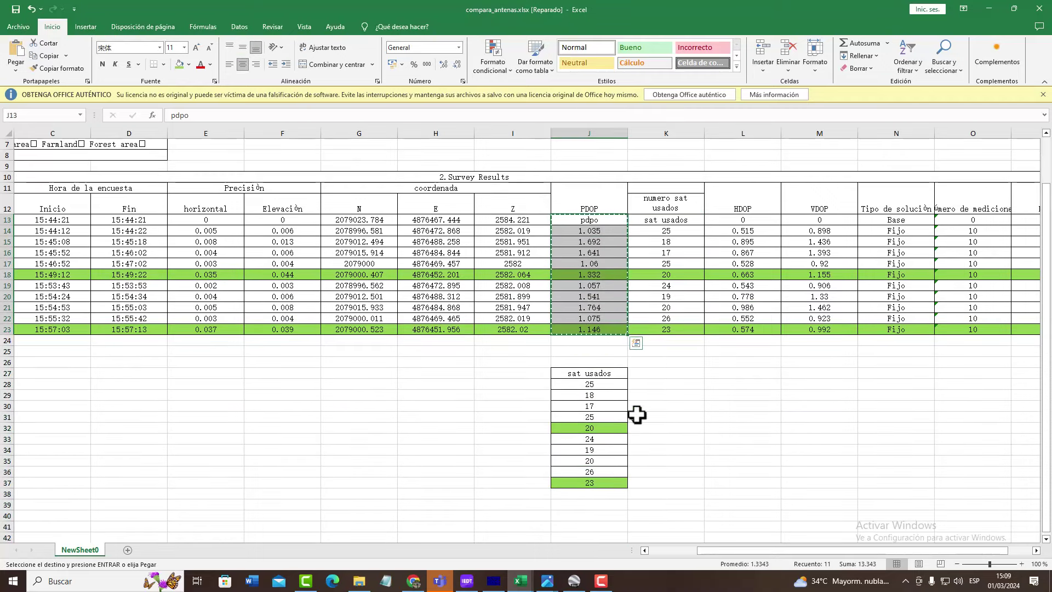
pyautogui.click(653, 373)
pyautogui.hotkey('ctrl', 'v')
# Insert a markers-only scatter chart of PDOP against used satellites from the range J27:K37.
pyautogui.moveTo(614, 374); pyautogui.dragTo(673, 482)
pyautogui.click(85, 26)
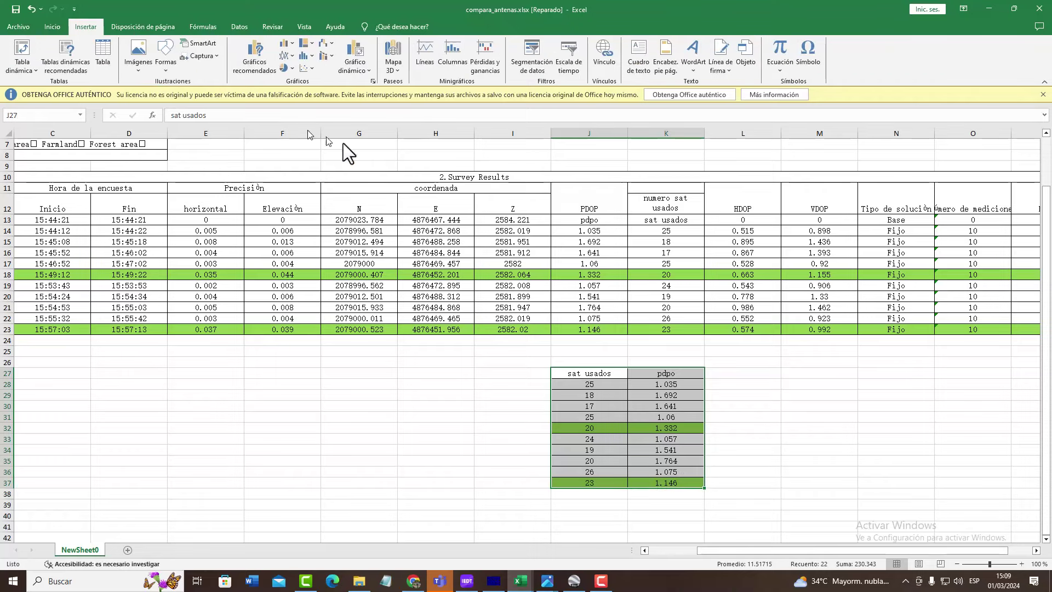
pyautogui.click(304, 73)
pyautogui.click(310, 96)
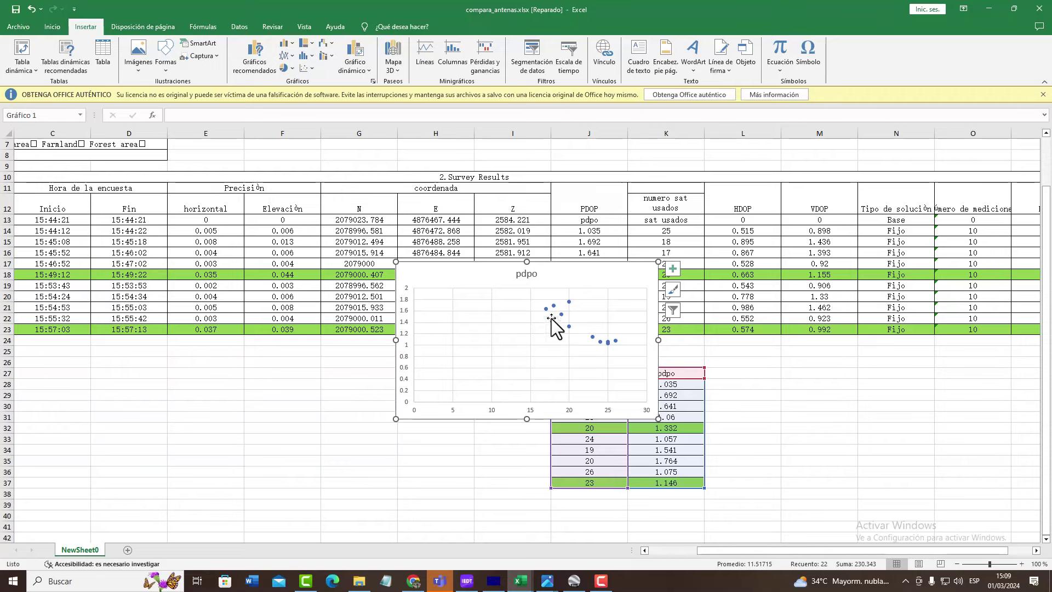
# Add a linear trendline to the pdpo series in the scatter chart.
pyautogui.click(611, 347)
pyautogui.rightClick(608, 343)
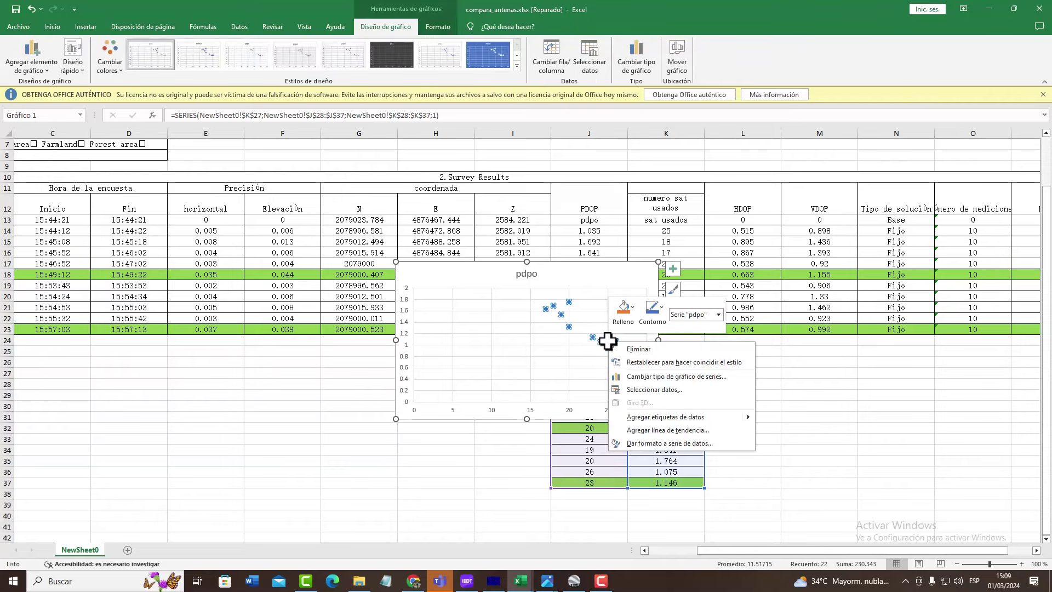
pyautogui.click(688, 431)
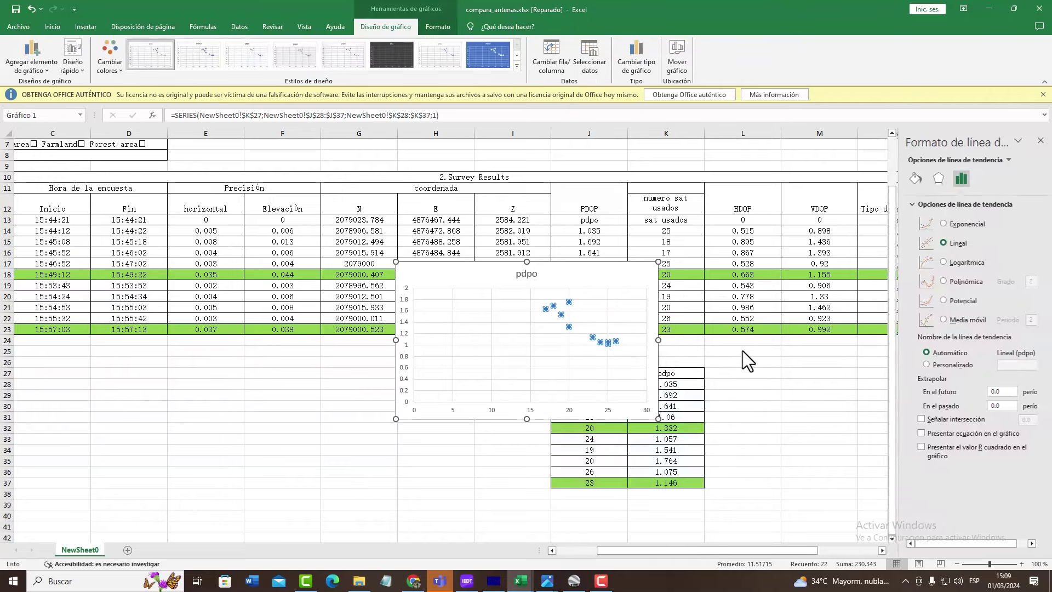
# Show the linear trendline's equation and R-squared value, and enlarge and move the chart so it spans columns E to K.
pyautogui.click(996, 433)
pyautogui.click(989, 448)
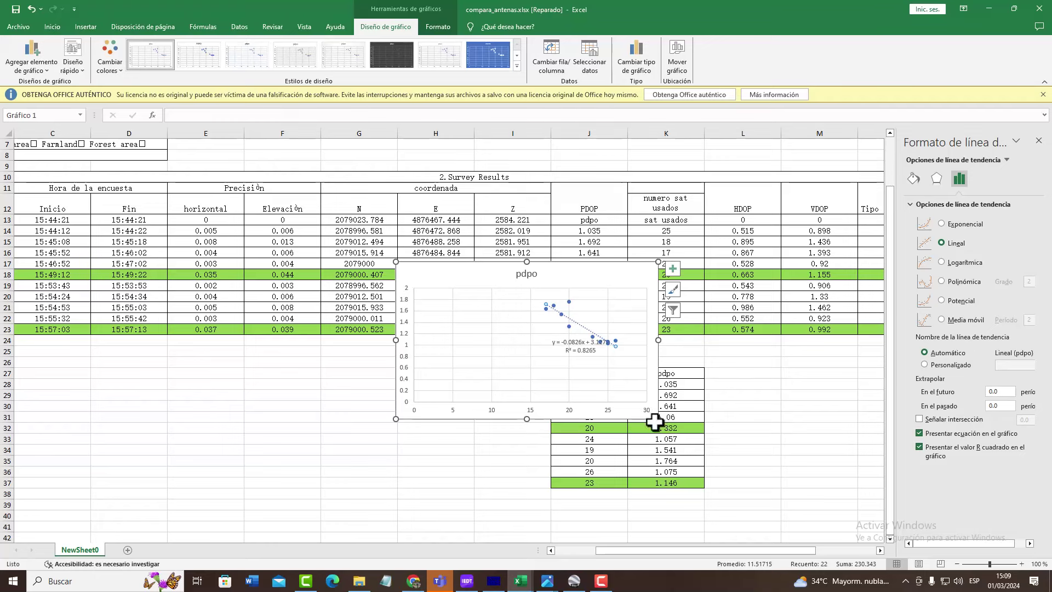
pyautogui.moveTo(659, 418); pyautogui.dragTo(845, 492)
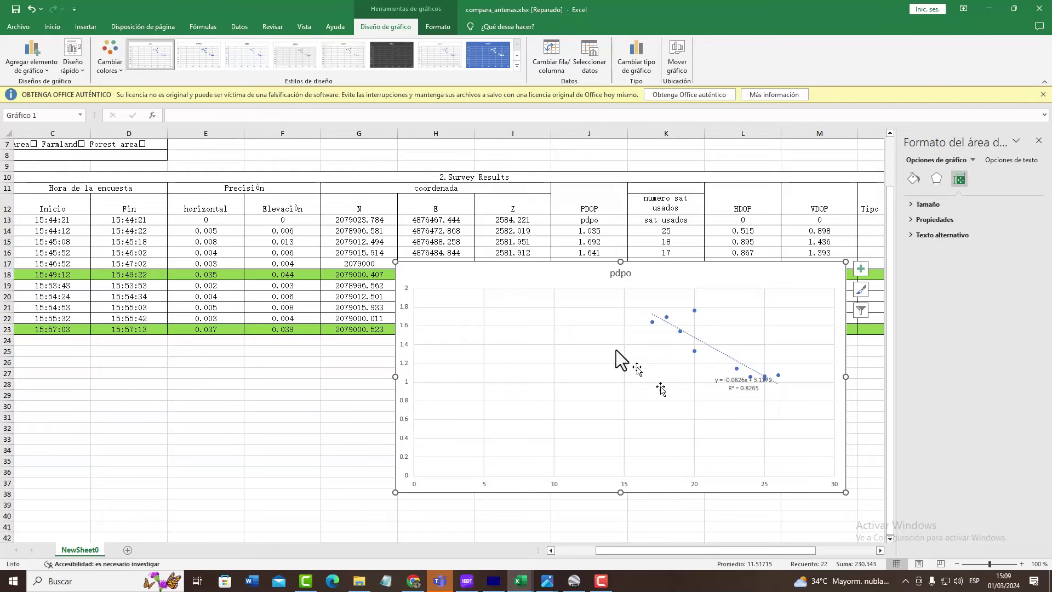
pyautogui.moveTo(529, 281); pyautogui.dragTo(298, 280)
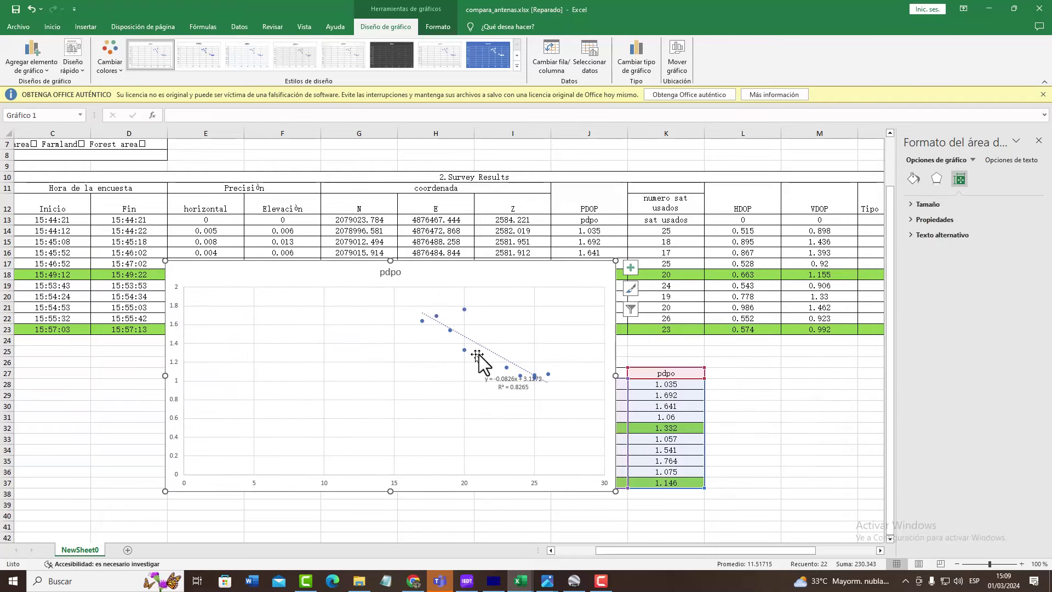
pyautogui.moveTo(615, 376); pyautogui.dragTo(704, 377)
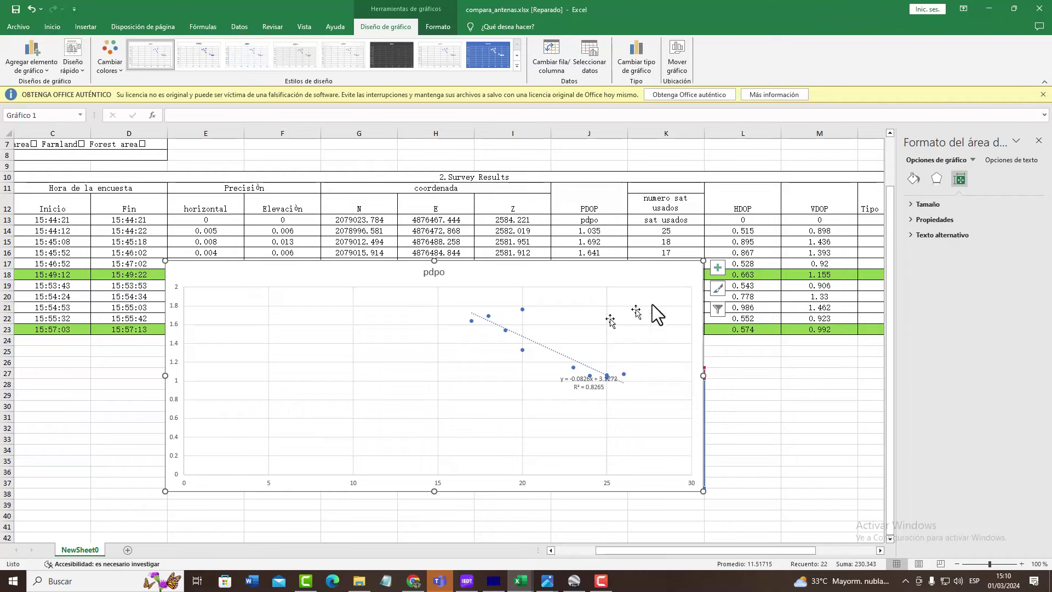
# Delete the pdpo scatter chart from the sheet, keeping the copied satellite and PDOP values.
pyautogui.press('Delete')
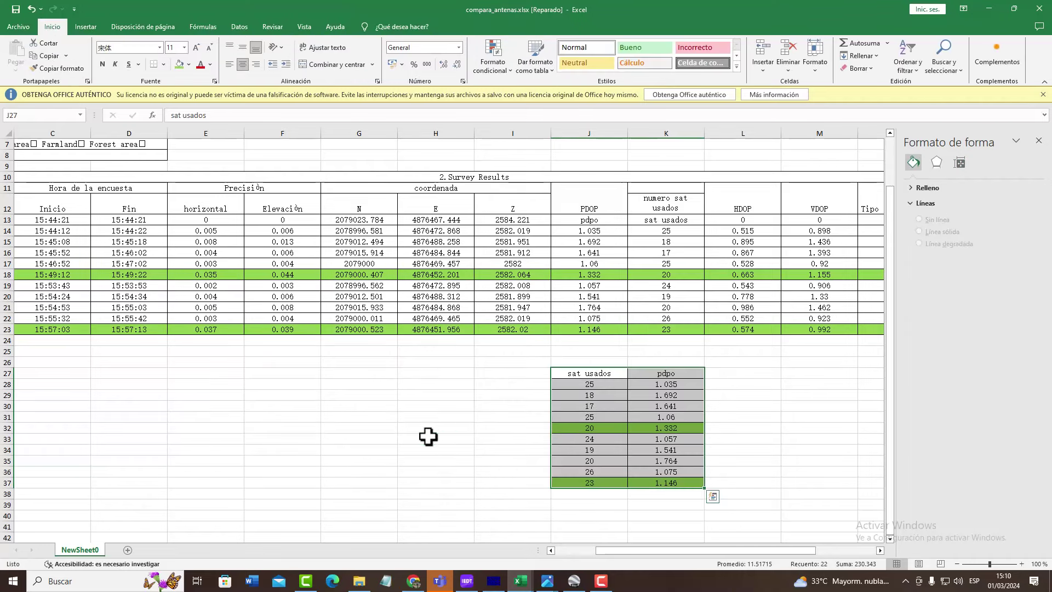
pyautogui.click(431, 439)
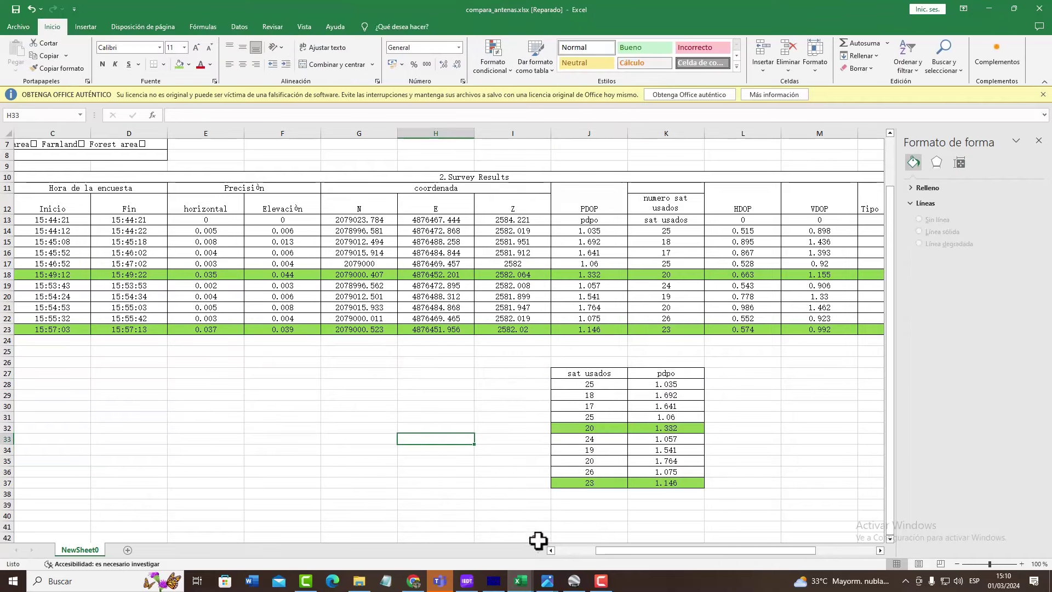
# Switch to the Comparacion2.xlsx workbook and examine the first point pair, placa AT340 and placa AT106, in rows 14 and 15.
pyautogui.moveTo(528, 585)
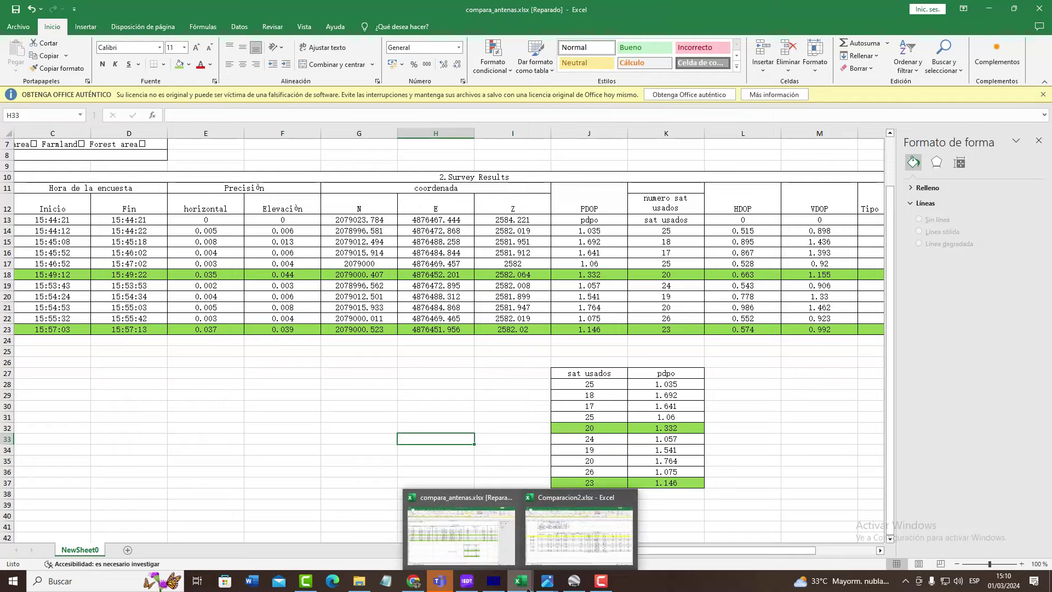
pyautogui.click(567, 537)
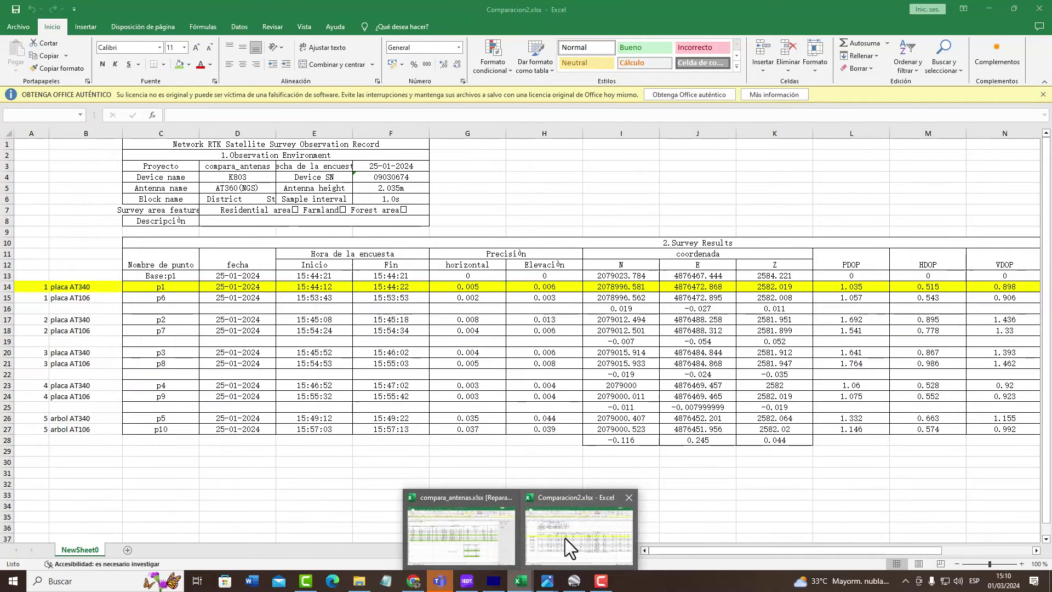
pyautogui.click(82, 289)
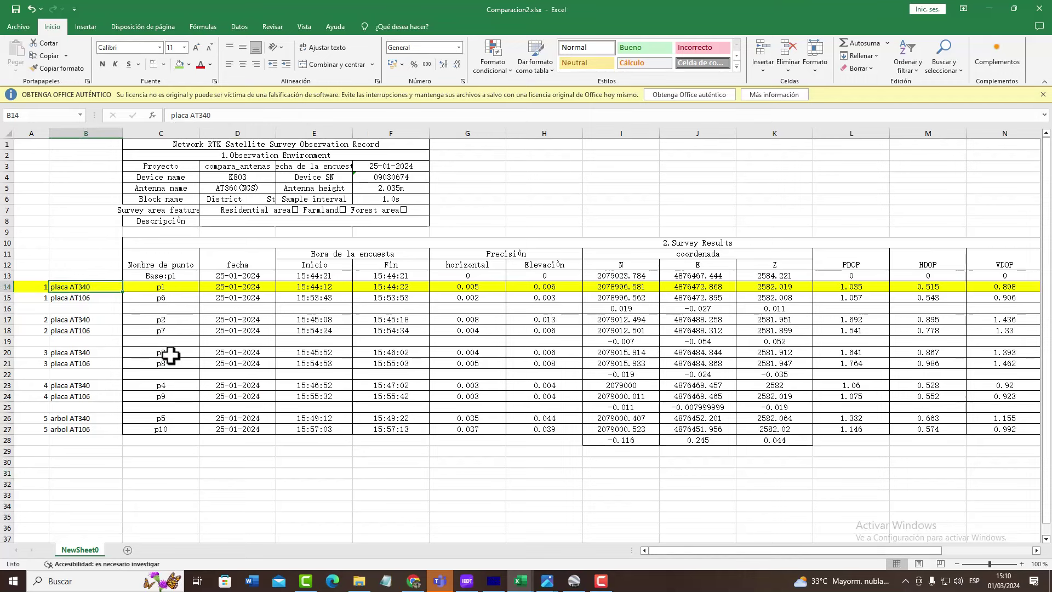
pyautogui.click(90, 300)
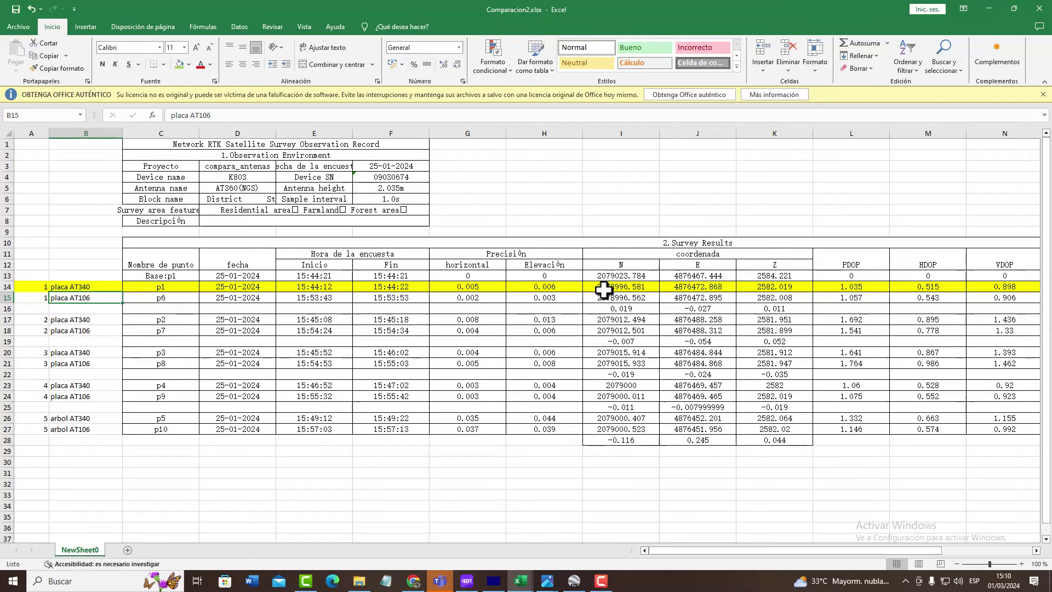
pyautogui.click(625, 298)
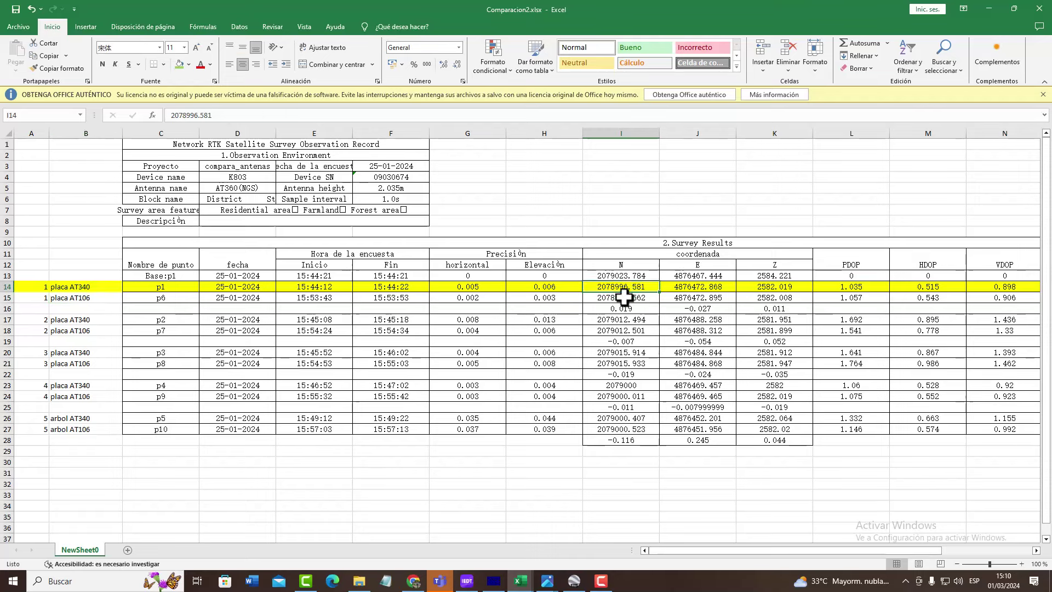
# Check point p1's N, E and Z coordinates in row 14 against the Punto topográfico table of the HTML report in the browser.
pyautogui.moveTo(520, 582)
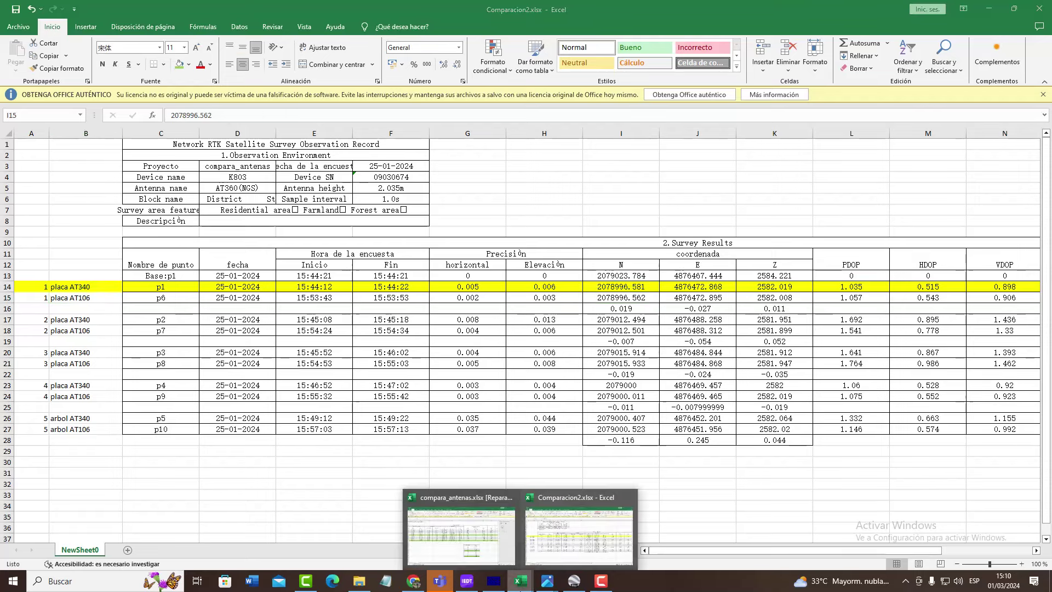
pyautogui.click(413, 582)
pyautogui.scroll(7, 328, 483)
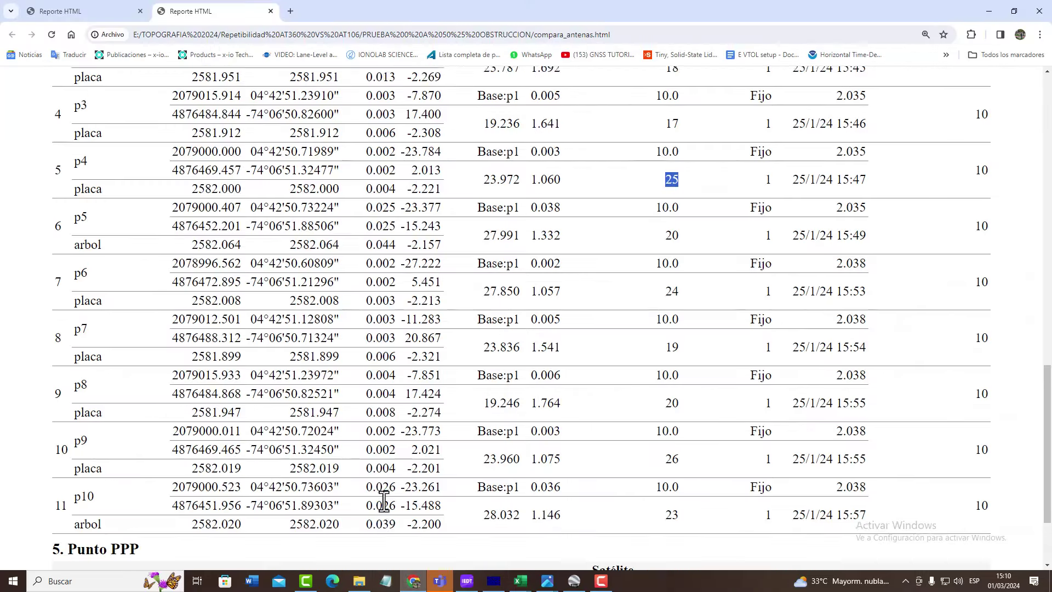
pyautogui.hotkey('alt', 'Tab')
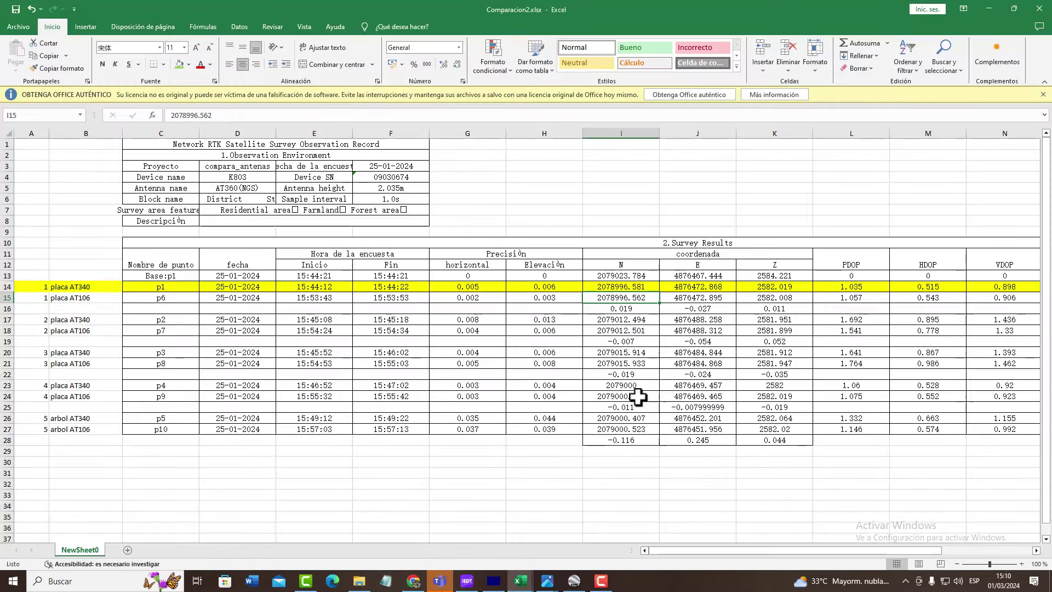
pyautogui.click(623, 286)
pyautogui.click(633, 298)
pyautogui.hotkey('alt', 'Tab')
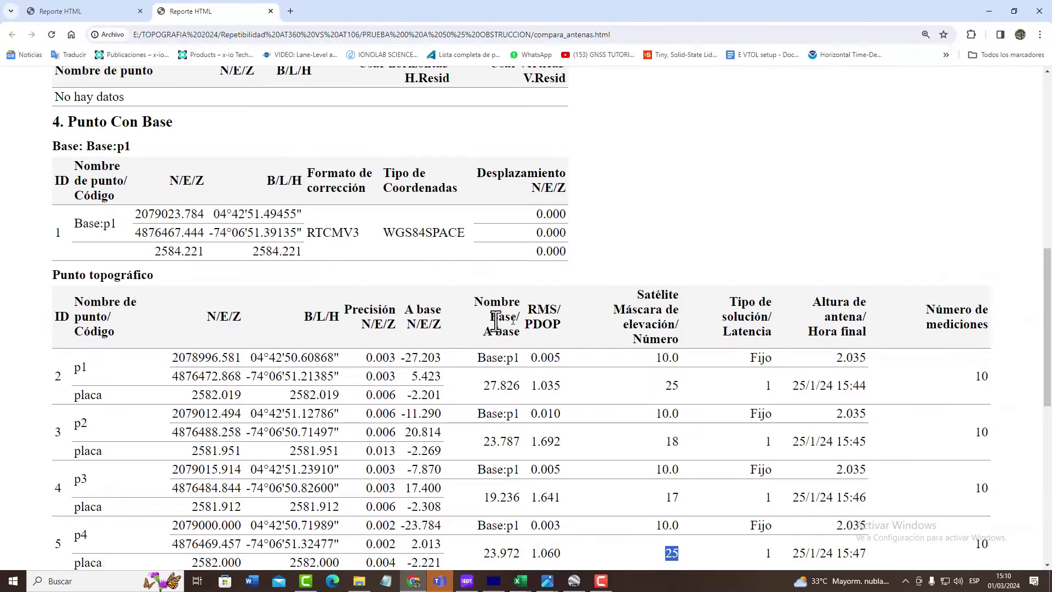
pyautogui.scroll(-1, 199, 433)
pyautogui.moveTo(219, 301); pyautogui.dragTo(253, 302)
pyautogui.hotkey('alt', 'Tab')
pyautogui.click(700, 288)
pyautogui.hotkey('alt', 'Tab')
pyautogui.moveTo(206, 321); pyautogui.dragTo(253, 321)
pyautogui.hotkey('alt', 'Tab')
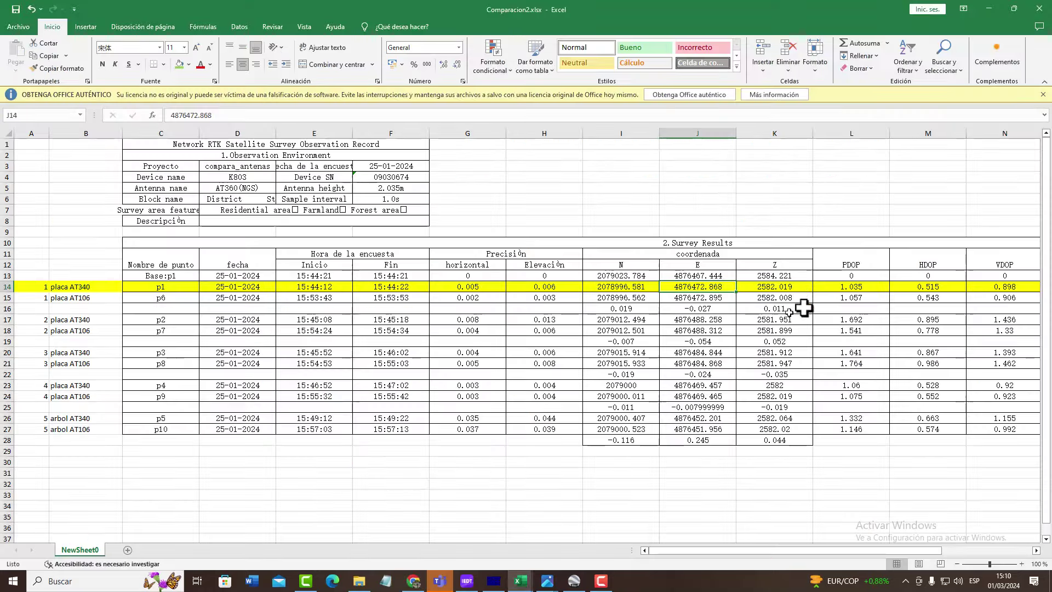
pyautogui.click(793, 292)
pyautogui.hotkey('alt', 'Tab')
pyautogui.click(220, 329)
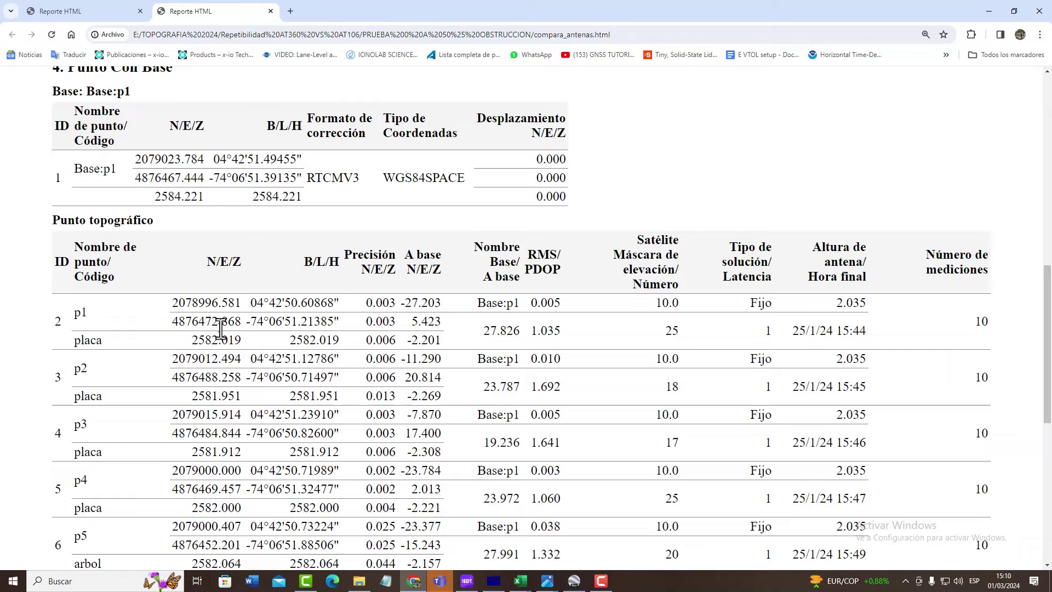
# Check point p6's N, E and Z coordinates in row 15 against its entry in the browser's HTML report.
pyautogui.scroll(-3, 220, 329)
pyautogui.hotkey('alt', 'Tab')
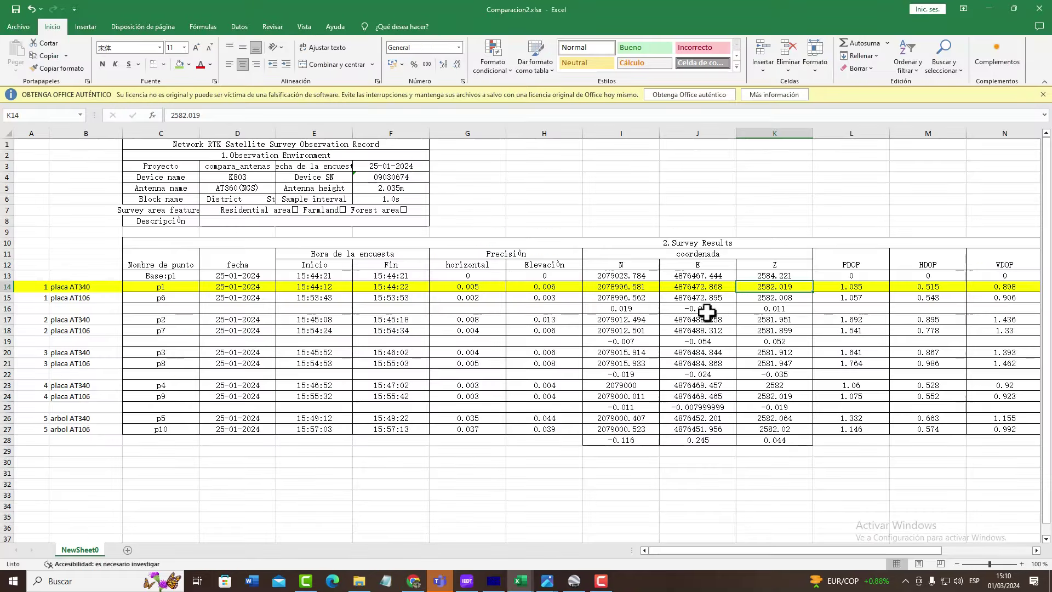
pyautogui.click(167, 302)
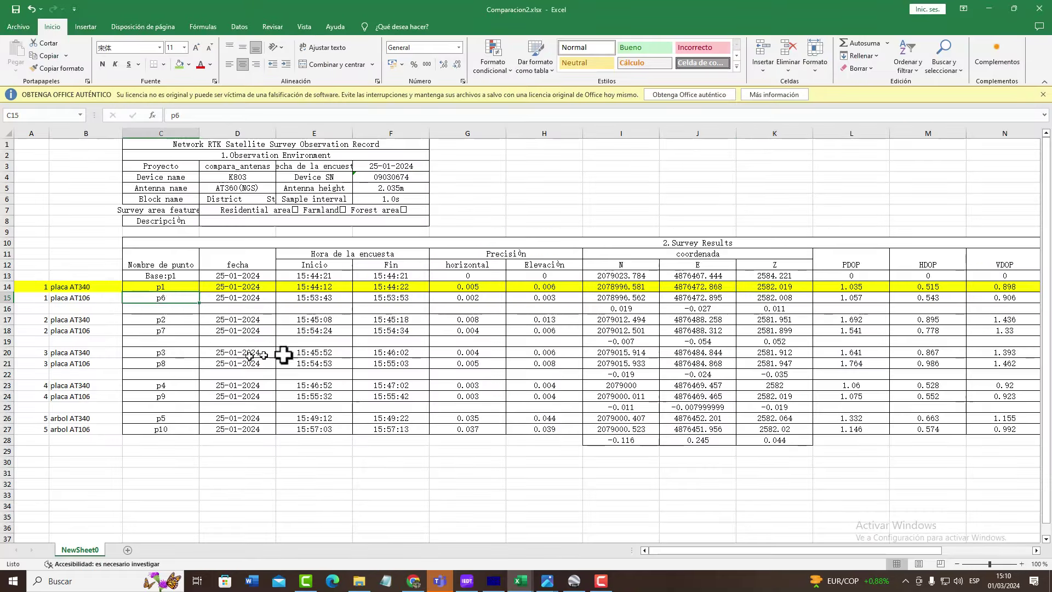
pyautogui.hotkey('alt', 'Tab')
pyautogui.scroll(-2, 179, 366)
pyautogui.moveTo(179, 308); pyautogui.dragTo(240, 310)
pyautogui.hotkey('alt', 'Tab')
pyautogui.click(634, 297)
pyautogui.click(713, 298)
pyautogui.hotkey('alt', 'Tab')
pyautogui.moveTo(192, 345); pyautogui.dragTo(230, 347)
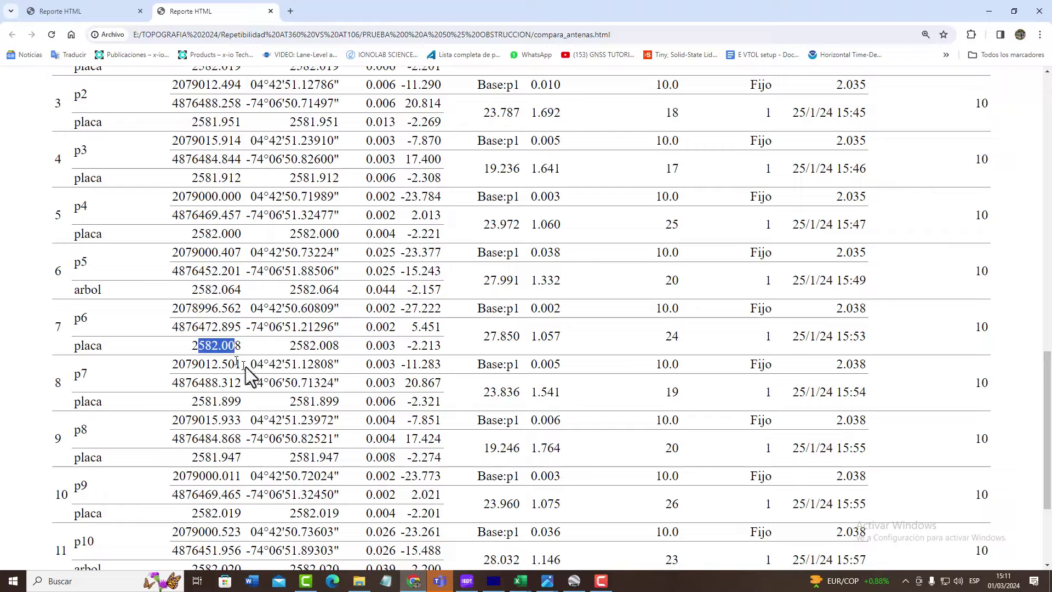
pyautogui.hotkey('alt', 'Tab')
pyautogui.click(694, 277)
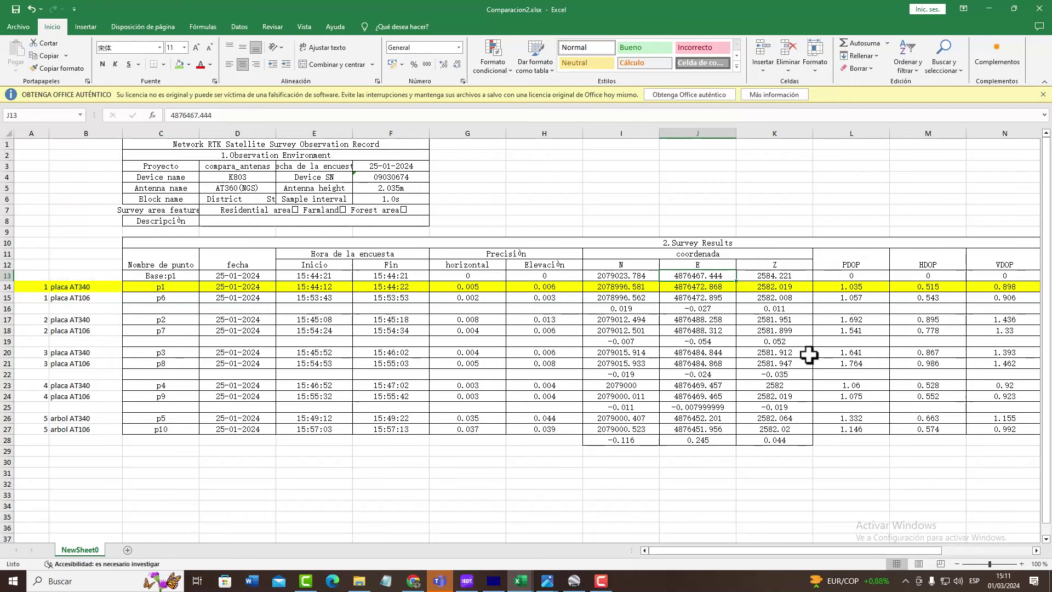
# Inspect the N difference formula in I16 and fill the first pair's coordinate differences, I16:K16, with light green.
pyautogui.click(633, 311)
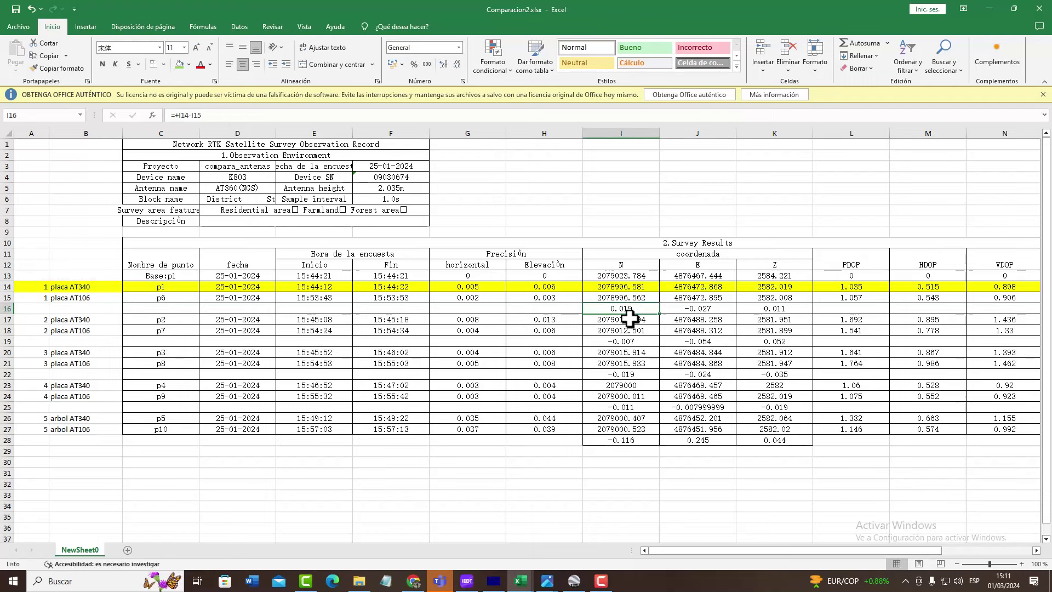
pyautogui.doubleClick(632, 308)
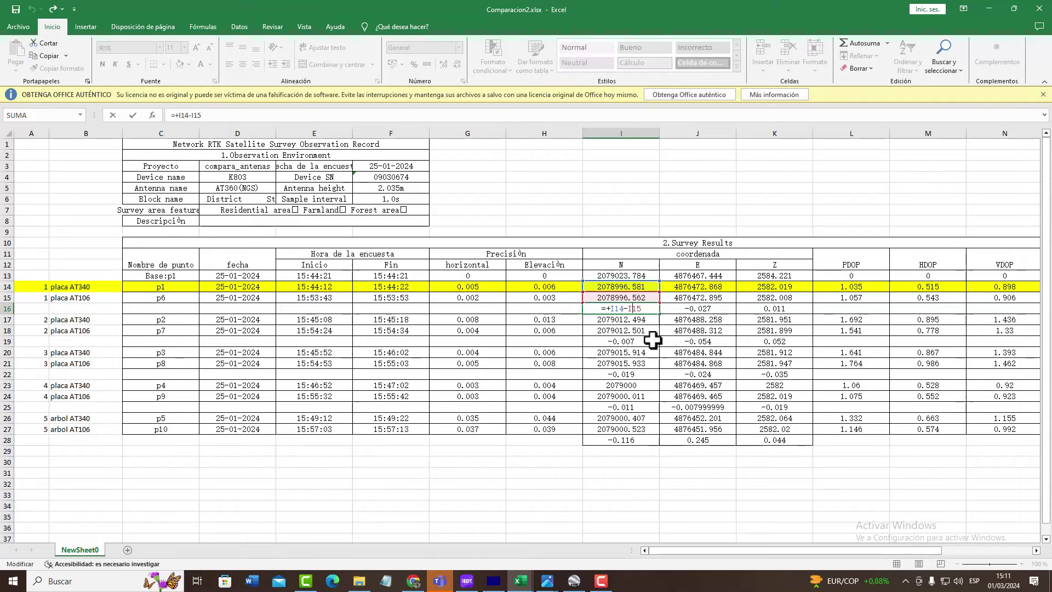
pyautogui.press('Escape')
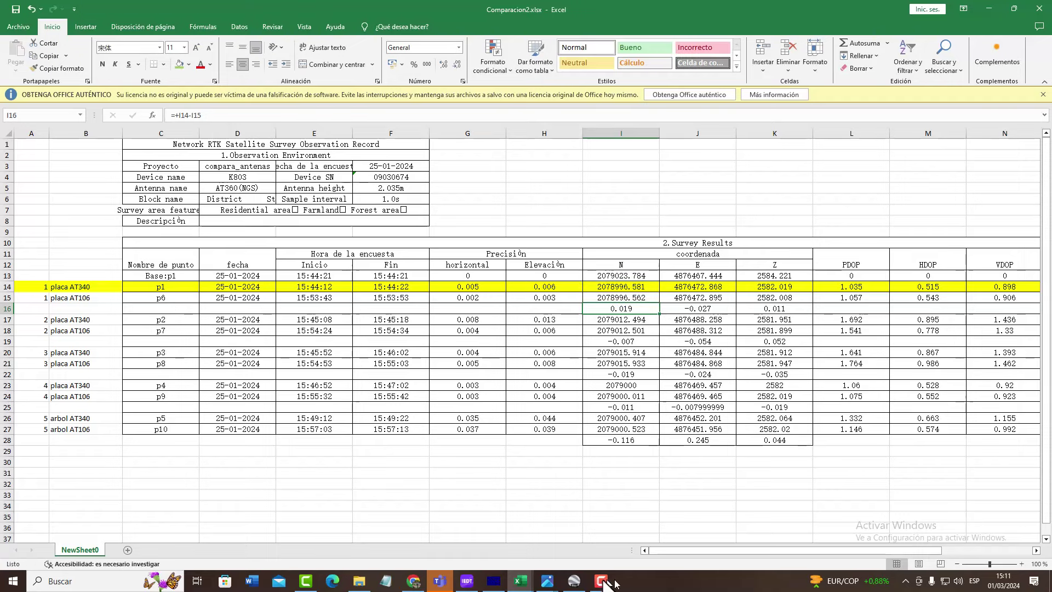
pyautogui.moveTo(779, 308); pyautogui.dragTo(641, 310)
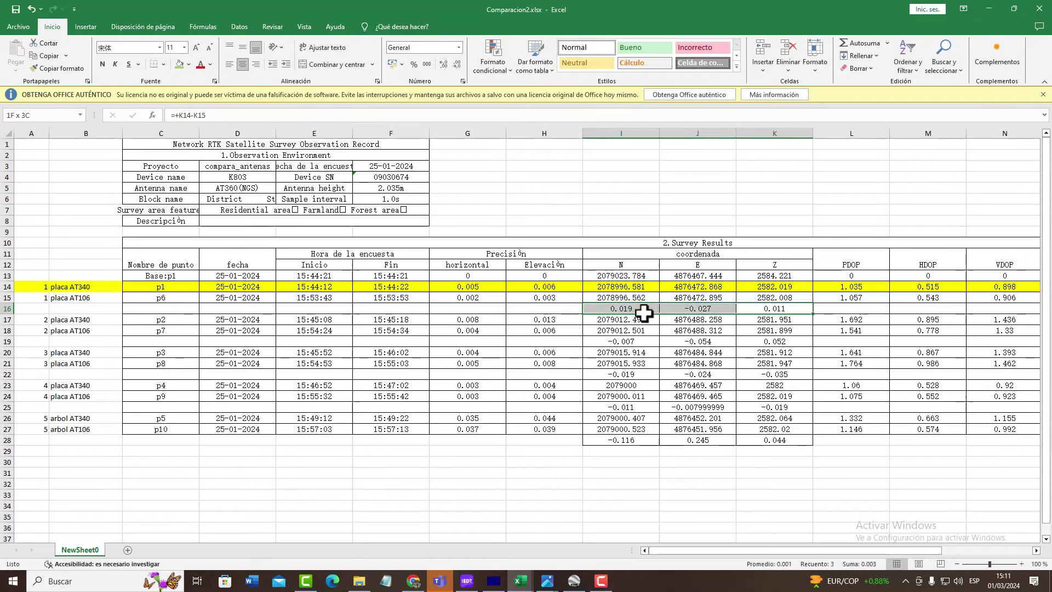
pyautogui.click(180, 64)
# Examine where points p1 and p6 lie on the satellite image in Google Earth Pro, and return to the Comparacion2.xlsx workbook.
pyautogui.moveTo(575, 581)
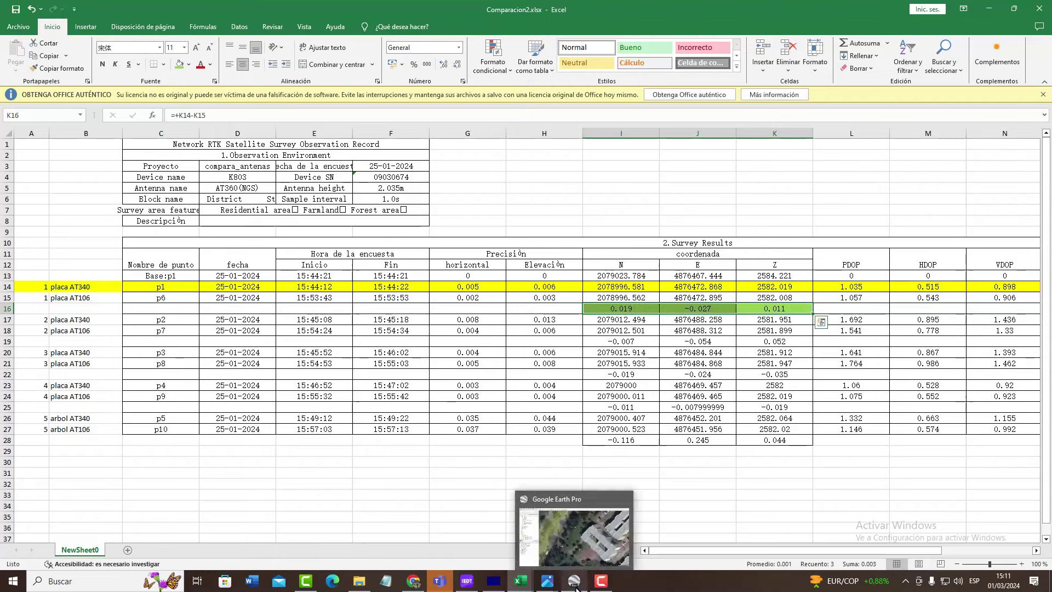
pyautogui.click(583, 537)
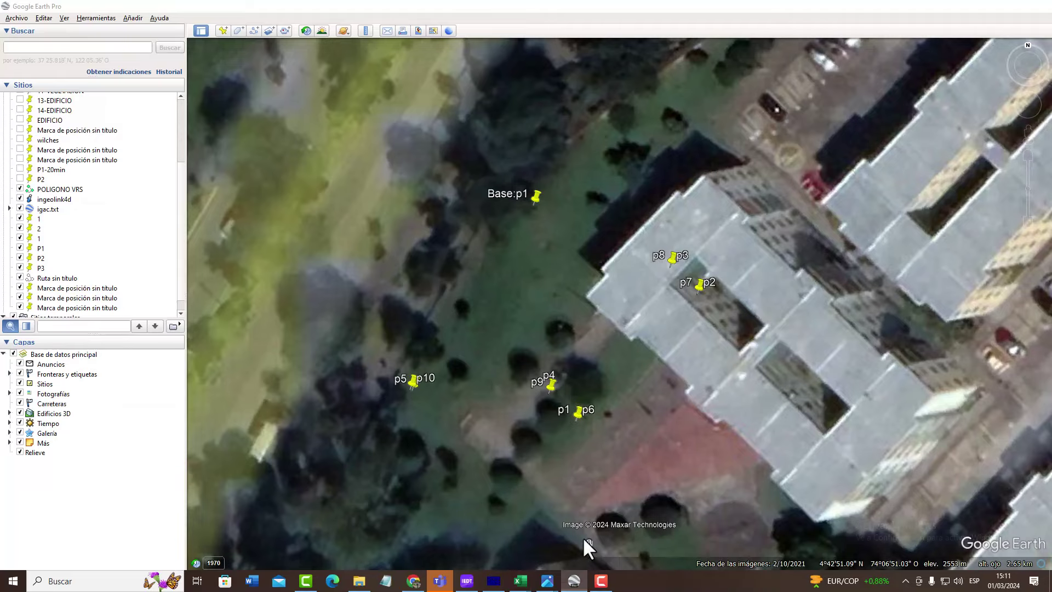
pyautogui.click(581, 415)
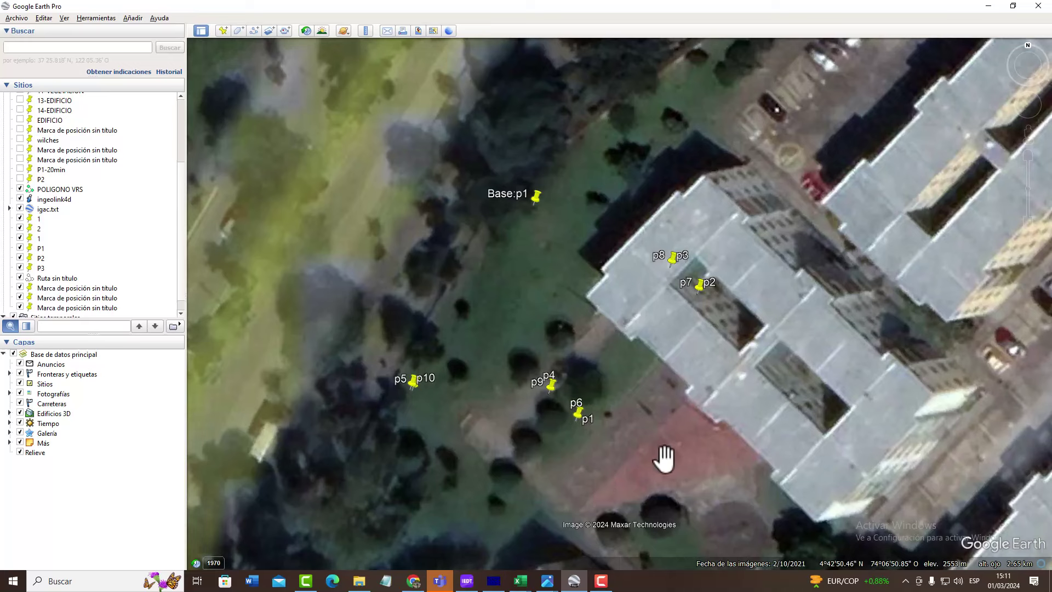
pyautogui.hotkey('alt', 'Tab')
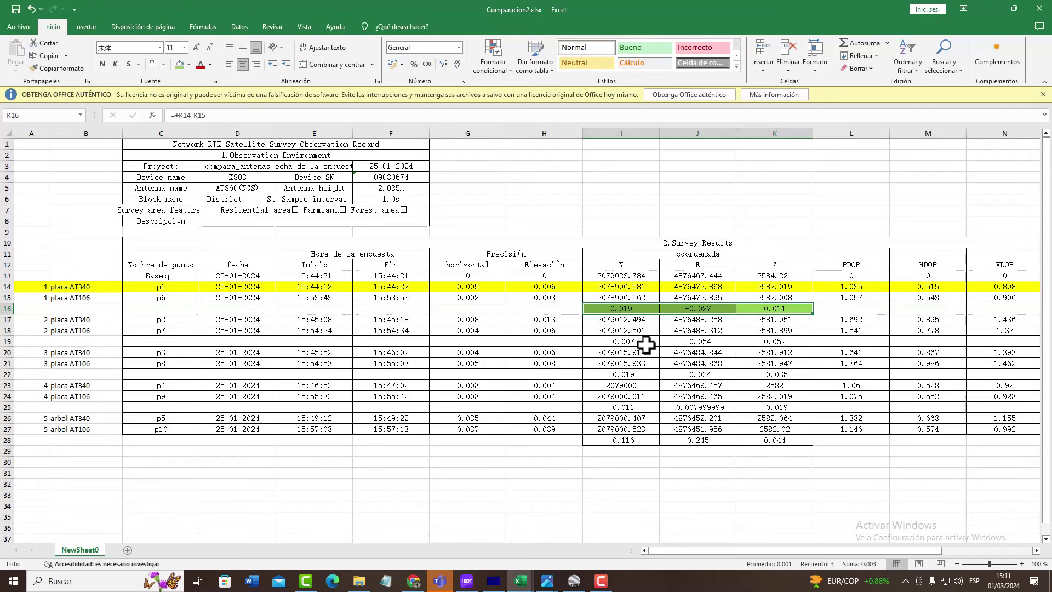
# Fill the second pair's coordinate differences, I19:K19, with orange.
pyautogui.moveTo(609, 339); pyautogui.dragTo(762, 341)
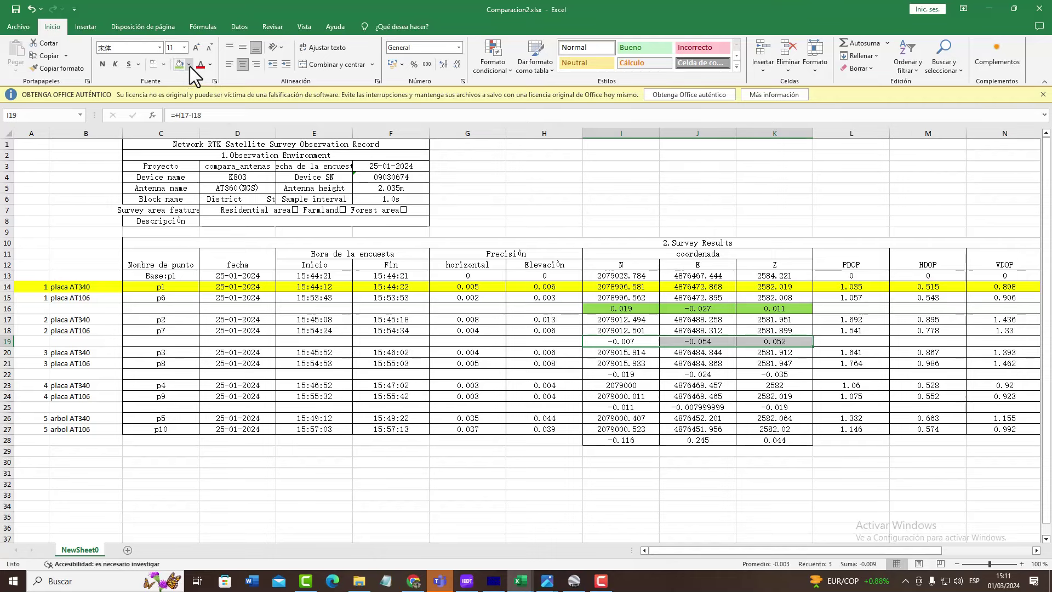
pyautogui.click(189, 65)
pyautogui.click(237, 129)
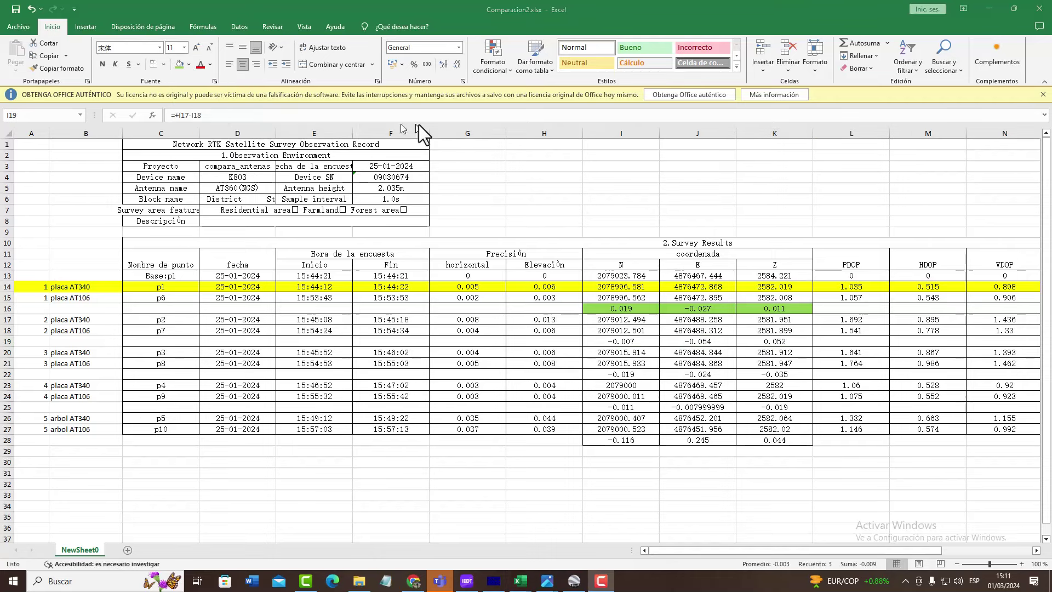
pyautogui.click(189, 64)
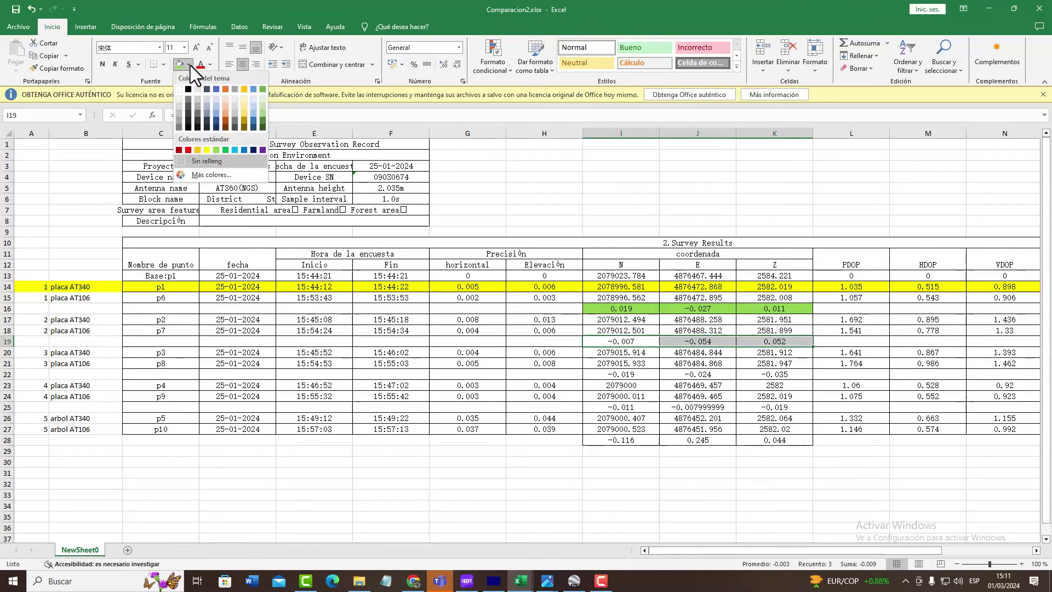
pyautogui.click(225, 90)
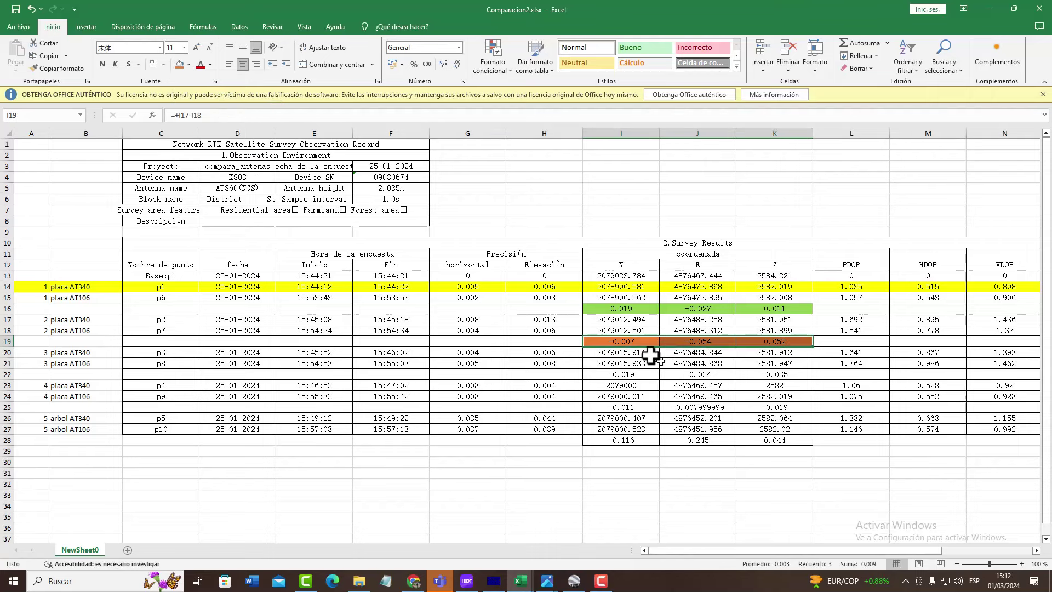
pyautogui.click(631, 330)
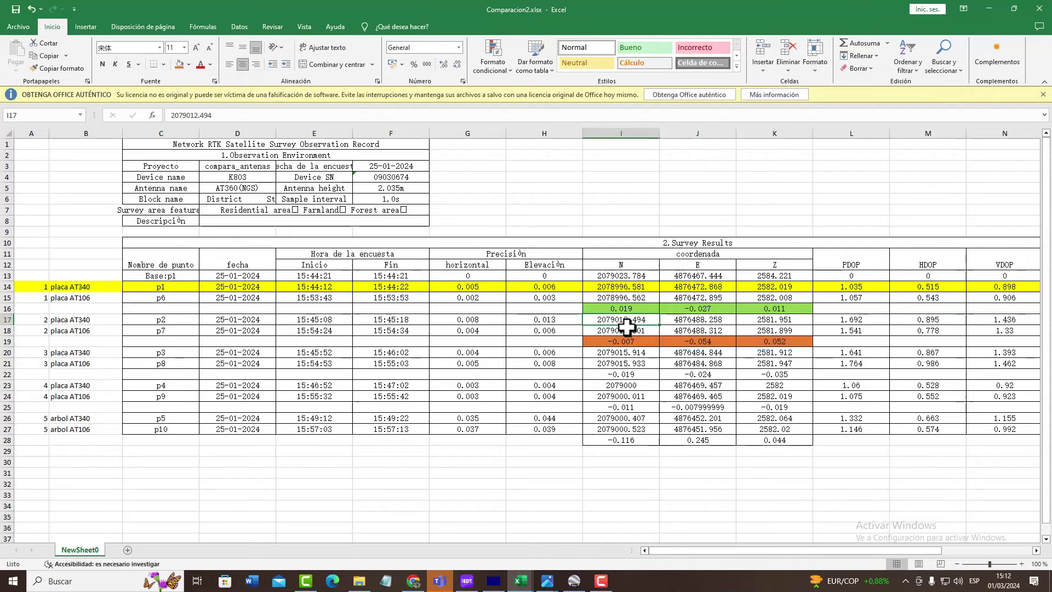
pyautogui.click(82, 327)
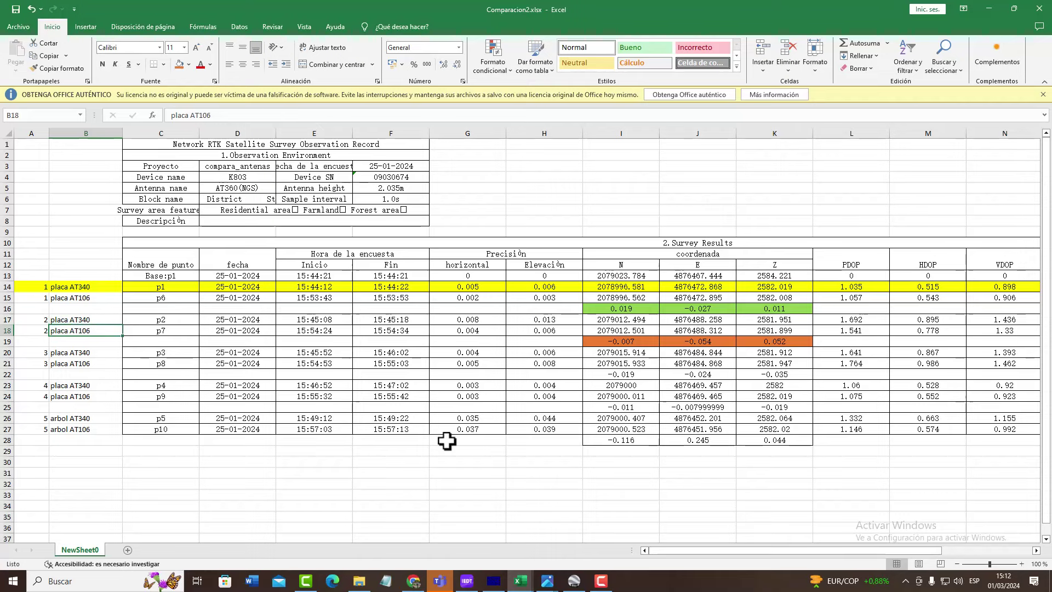
# Examine where points p2 and p7 lie on the satellite image in Google Earth Pro, and return to the Comparacion2.xlsx workbook.
pyautogui.click(574, 581)
pyautogui.click(702, 286)
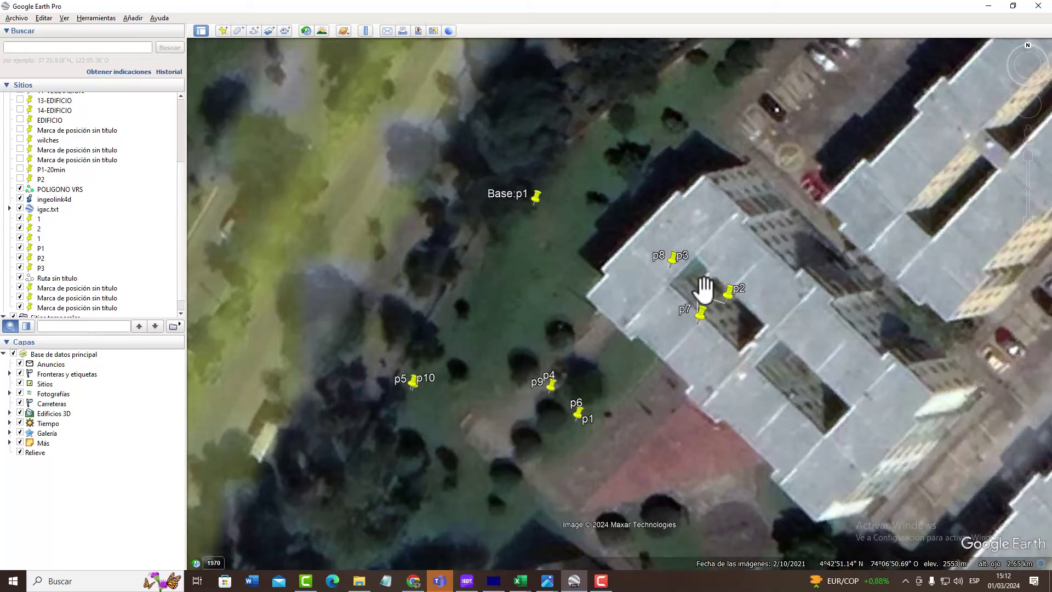
pyautogui.hotkey('alt', 'Tab')
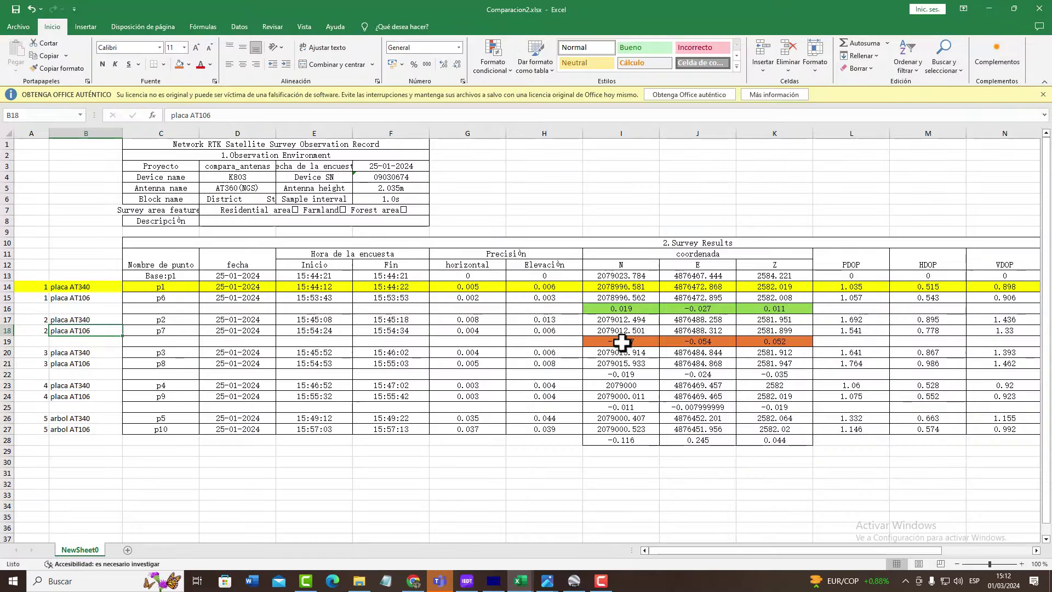
# Change the fill of the second pair's coordinate differences, I19:K19, to the theme green.
pyautogui.moveTo(618, 340); pyautogui.dragTo(778, 340)
pyautogui.click(189, 64)
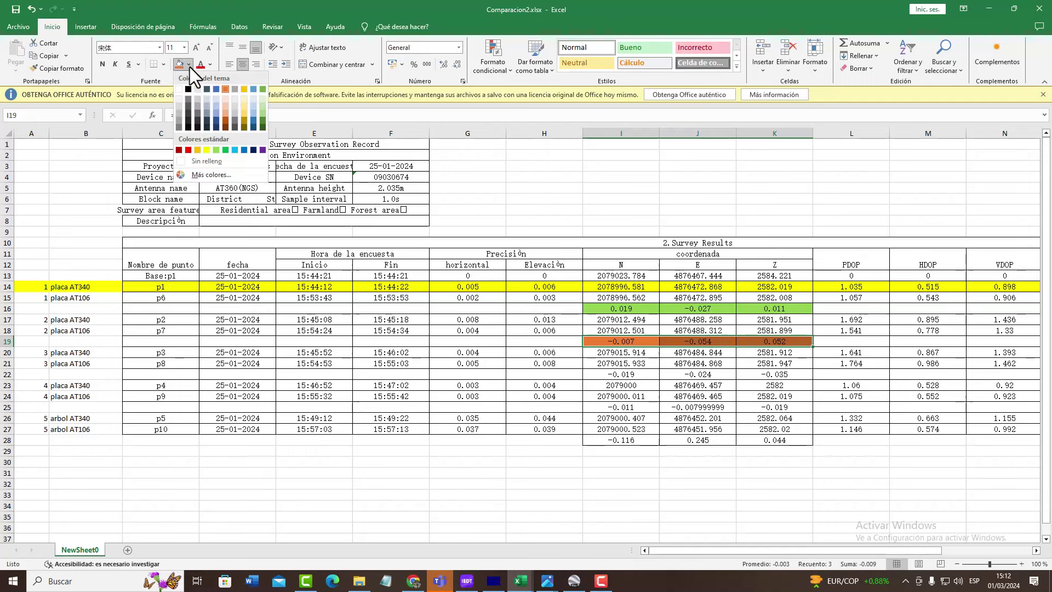
pyautogui.click(263, 89)
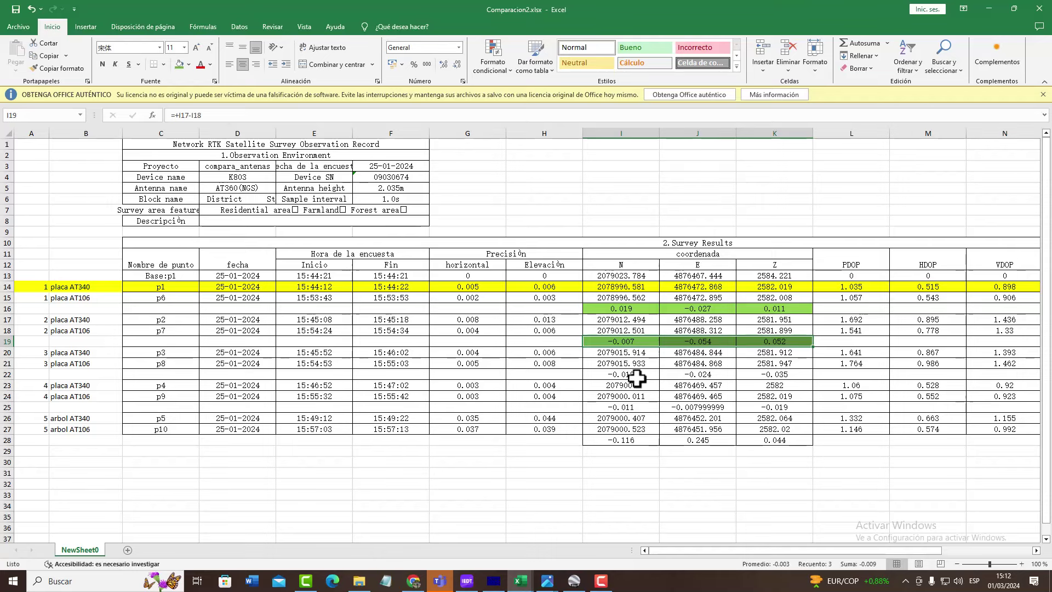
# Check points p3 and p8 in Google Earth Pro and fill the third pair's coordinate differences, I22:K22, with green in the workbook.
pyautogui.moveTo(604, 374); pyautogui.dragTo(768, 376)
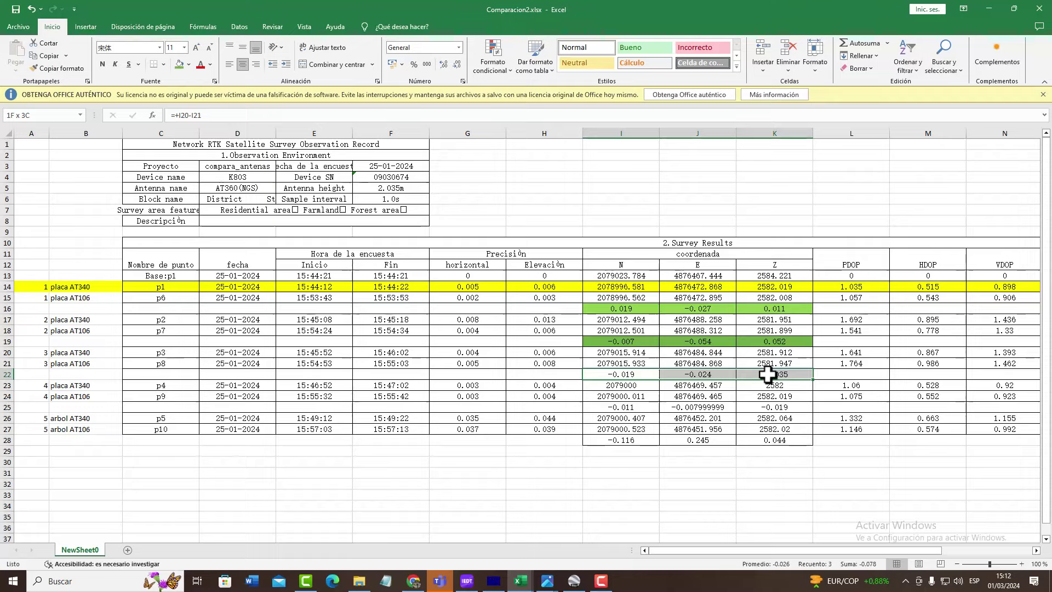
pyautogui.hotkey('alt', 'Tab')
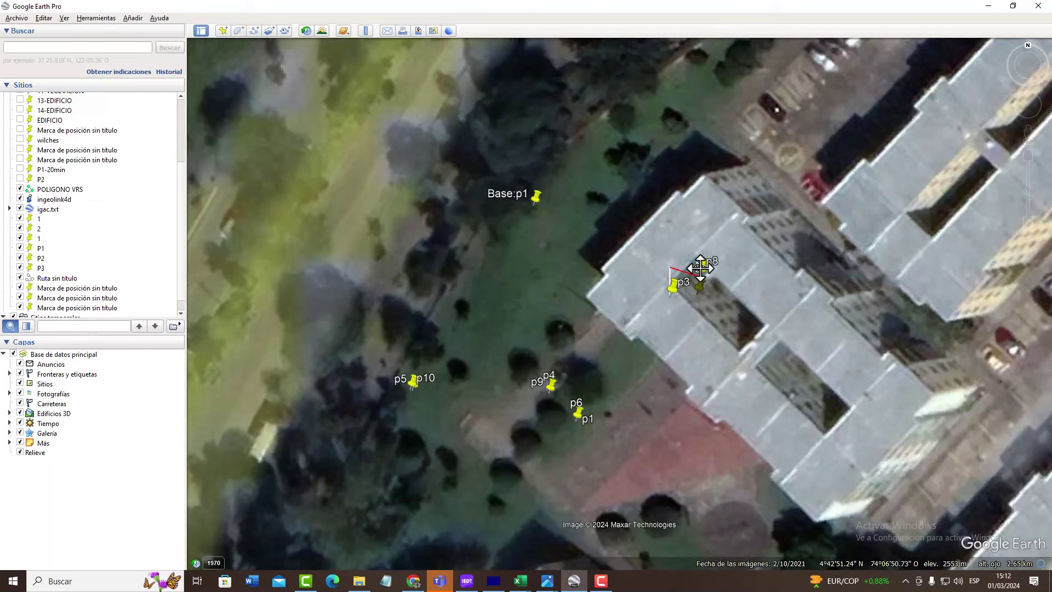
pyautogui.hotkey('alt', 'Tab')
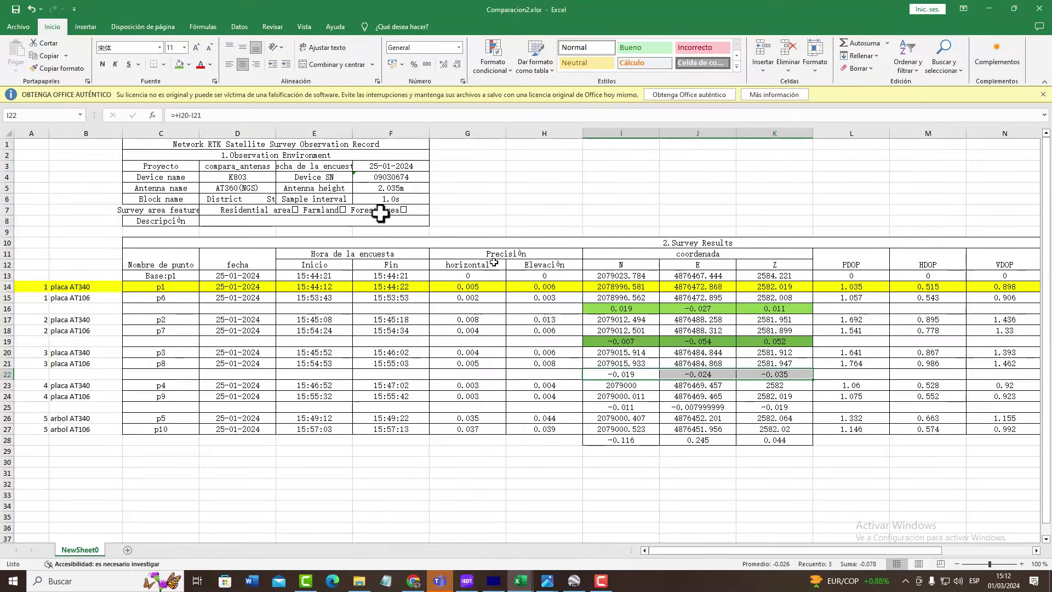
pyautogui.click(178, 65)
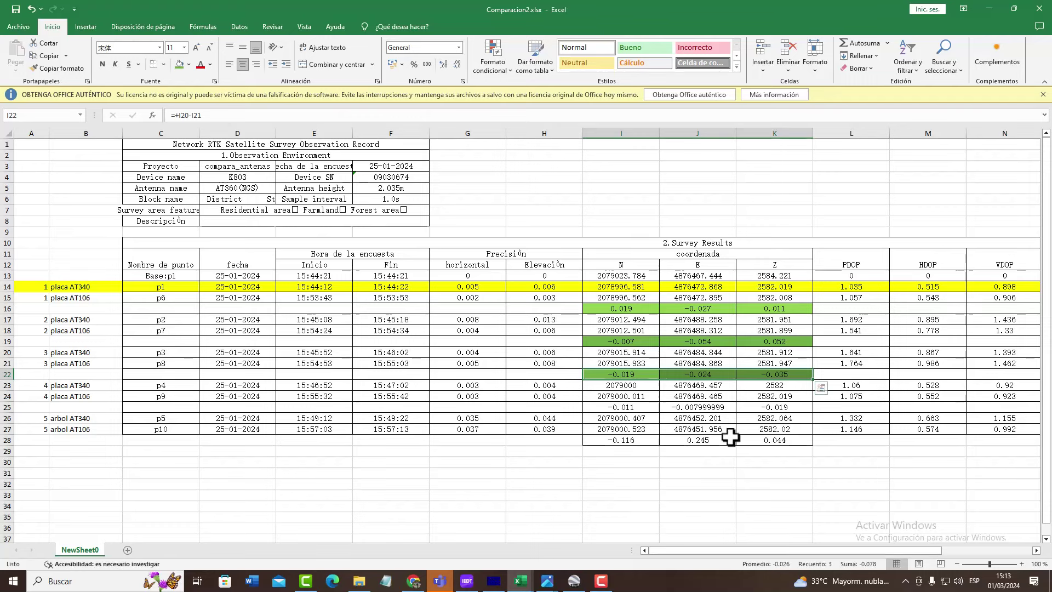
# Reduce the E difference in J25 to five decimals and check the p4 and p9 rows with their antenna labels.
pyautogui.click(694, 407)
pyautogui.click(456, 64)
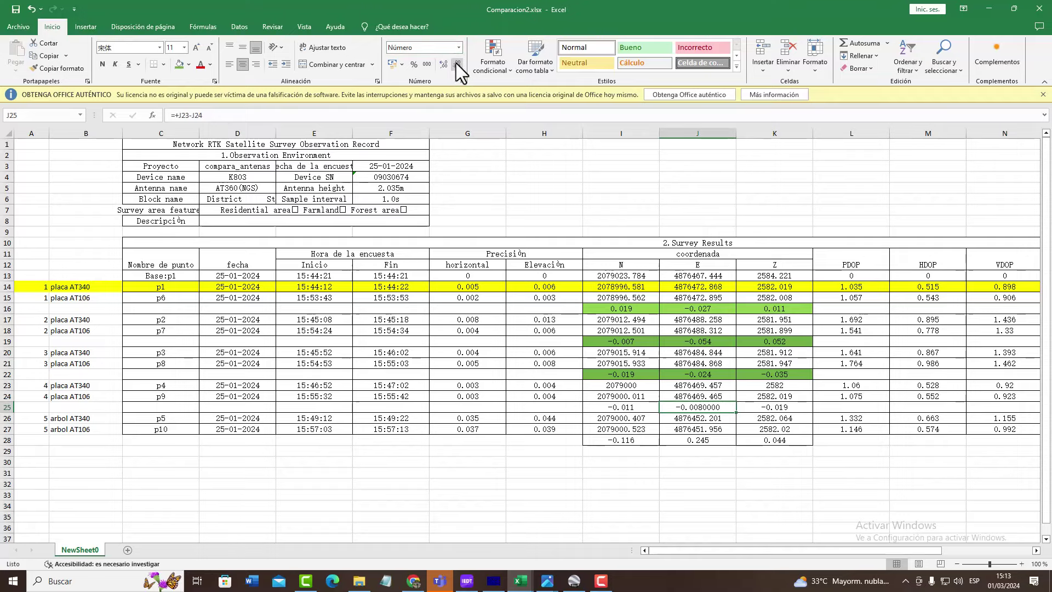
pyautogui.click(165, 388)
pyautogui.click(164, 398)
pyautogui.scroll(1, 164, 397)
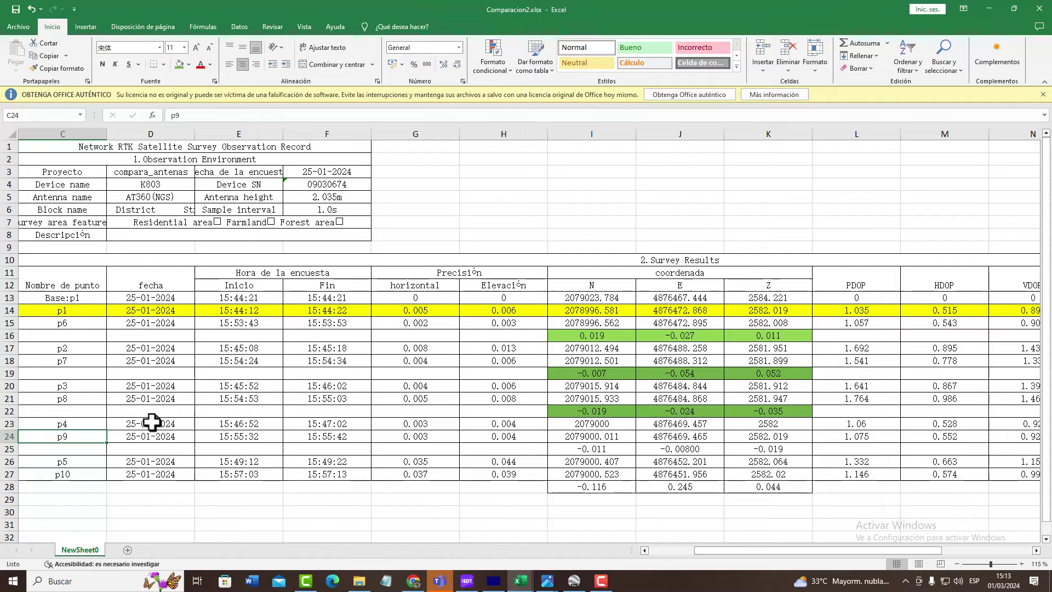
pyautogui.moveTo(778, 549); pyautogui.dragTo(705, 551)
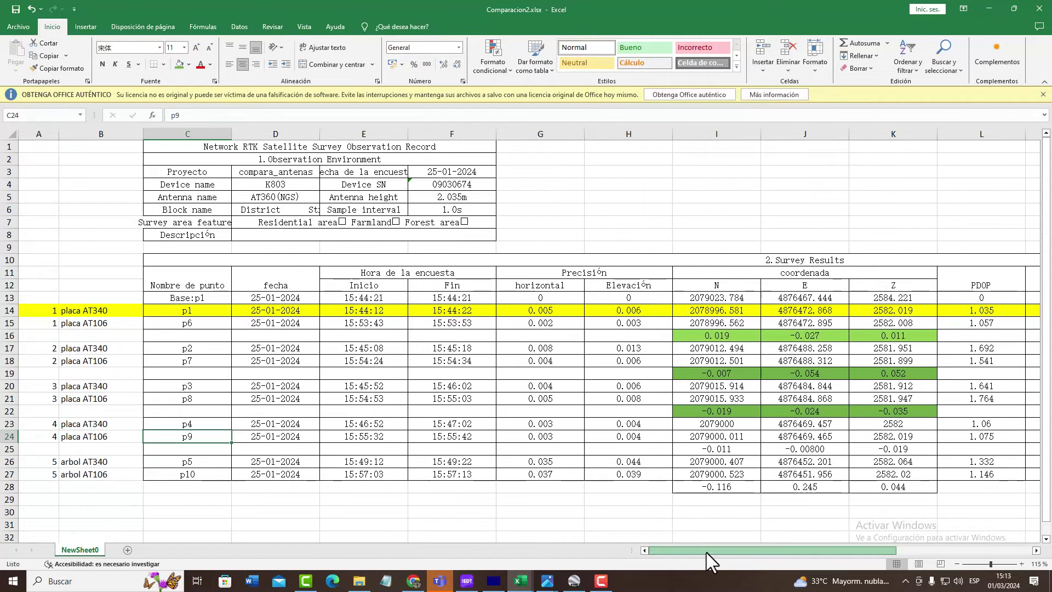
# Check points p4 and p9 in Google Earth Pro and fill the fourth pair's coordinate differences, I25:K25, with green in the workbook.
pyautogui.hotkey('alt', 'Tab')
pyautogui.click(553, 386)
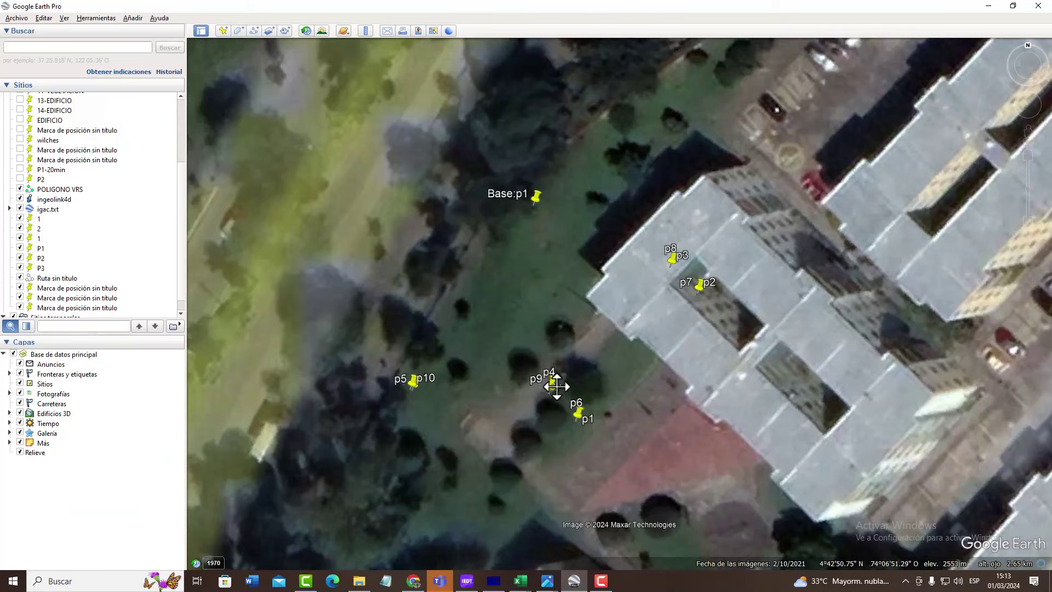
pyautogui.click(553, 385)
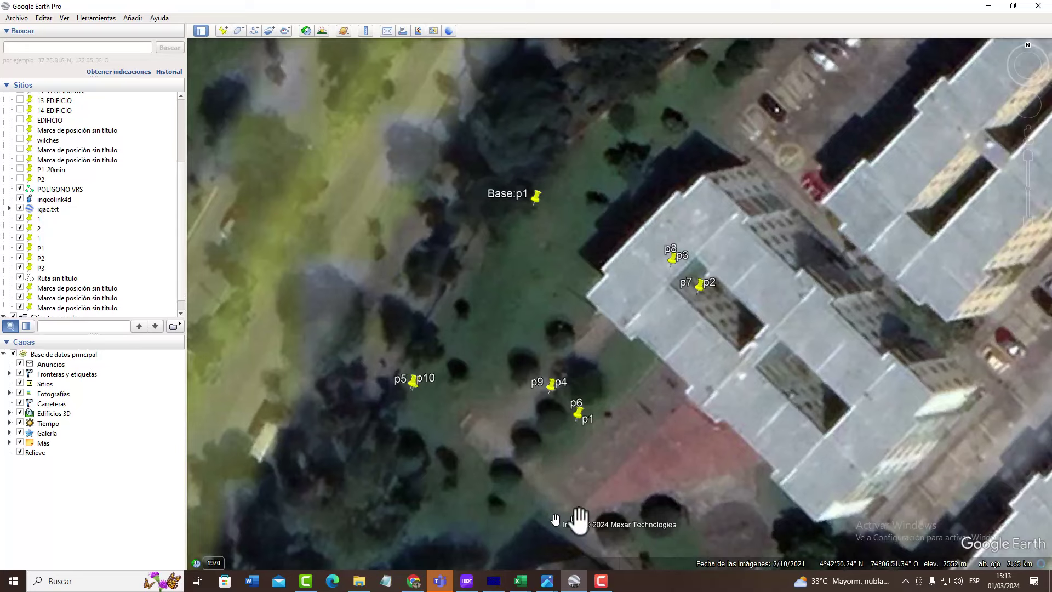
pyautogui.hotkey('alt', 'Tab')
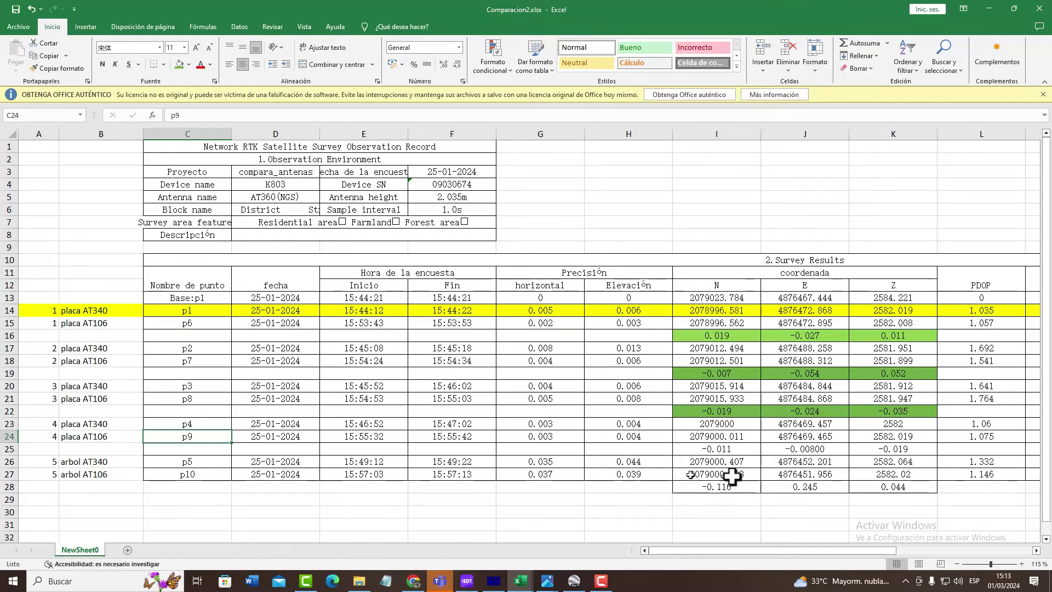
pyautogui.moveTo(724, 449); pyautogui.dragTo(871, 448)
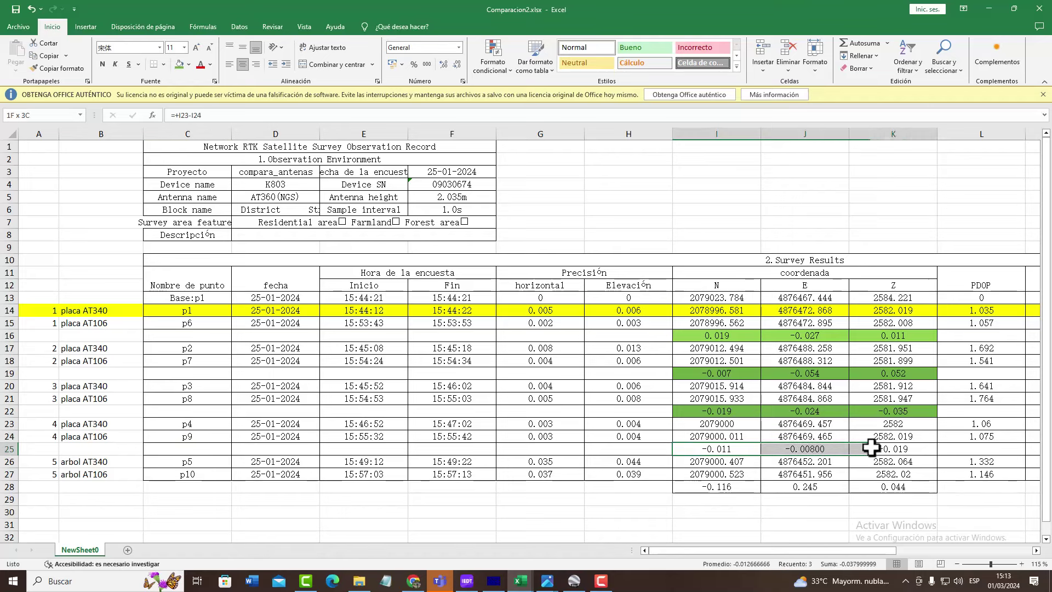
pyautogui.click(179, 64)
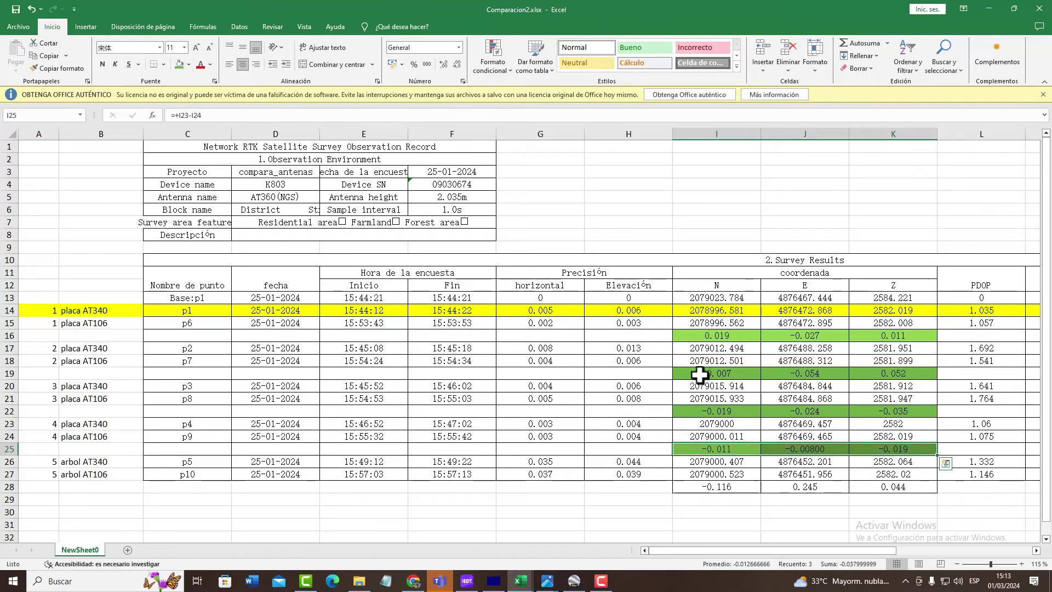
# Change the fill of the second pair's coordinate differences, I19:K19, to the standard orange.
pyautogui.moveTo(700, 373); pyautogui.dragTo(917, 375)
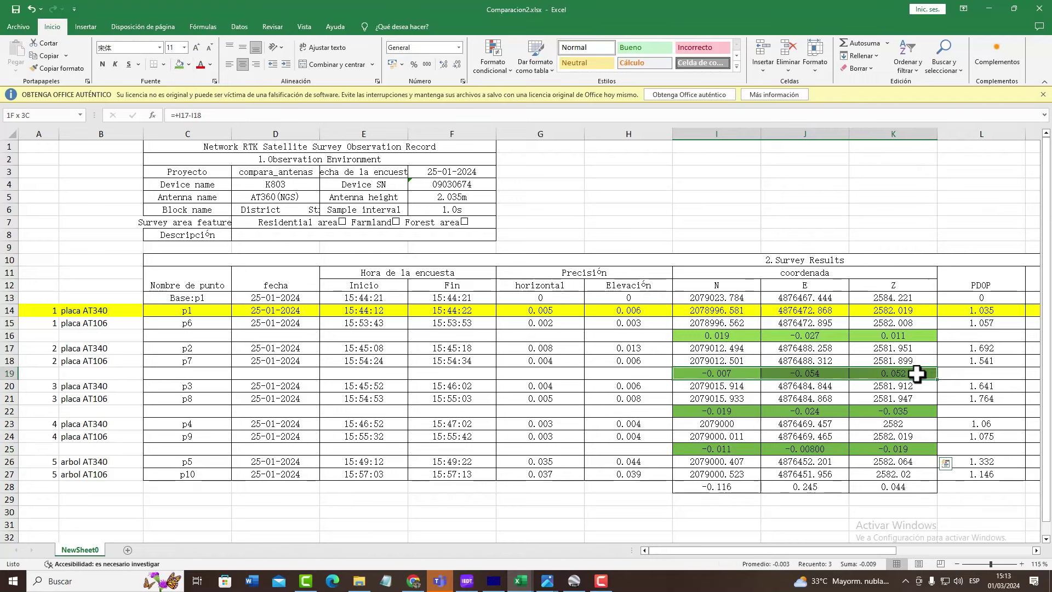
pyautogui.click(188, 64)
pyautogui.click(200, 157)
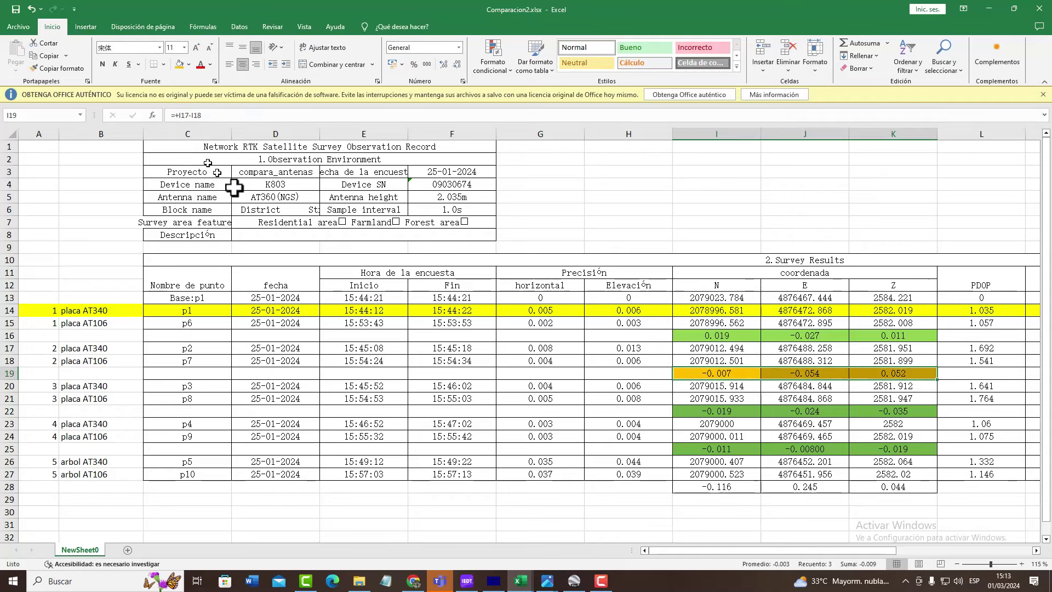
pyautogui.click(505, 365)
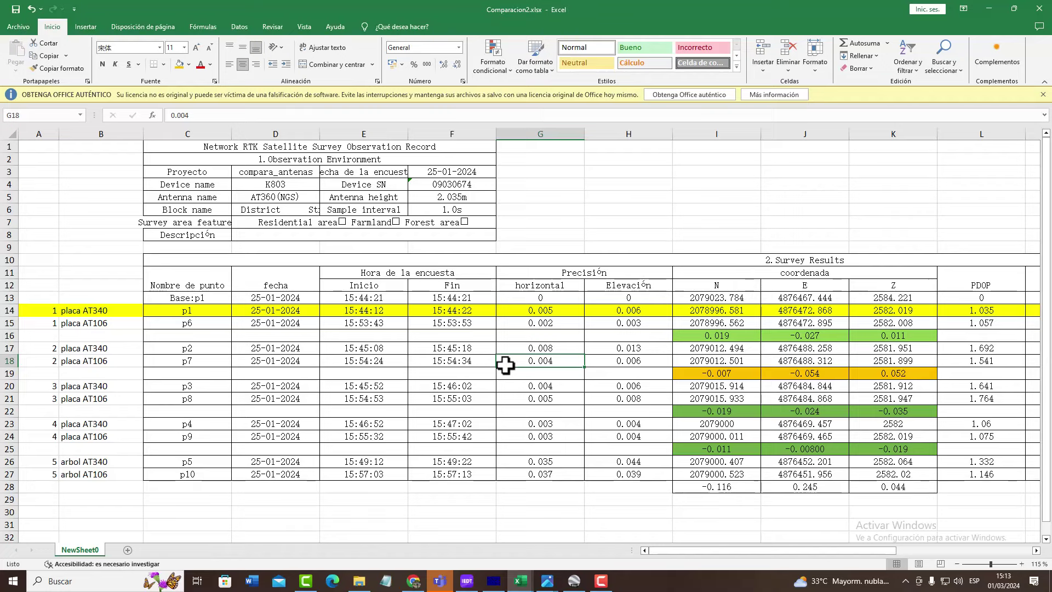
# Compare the location of points p2 and p7 in Google Earth Pro with their coordinate differences in I19:K19 of the workbook.
pyautogui.hotkey('alt', 'Tab')
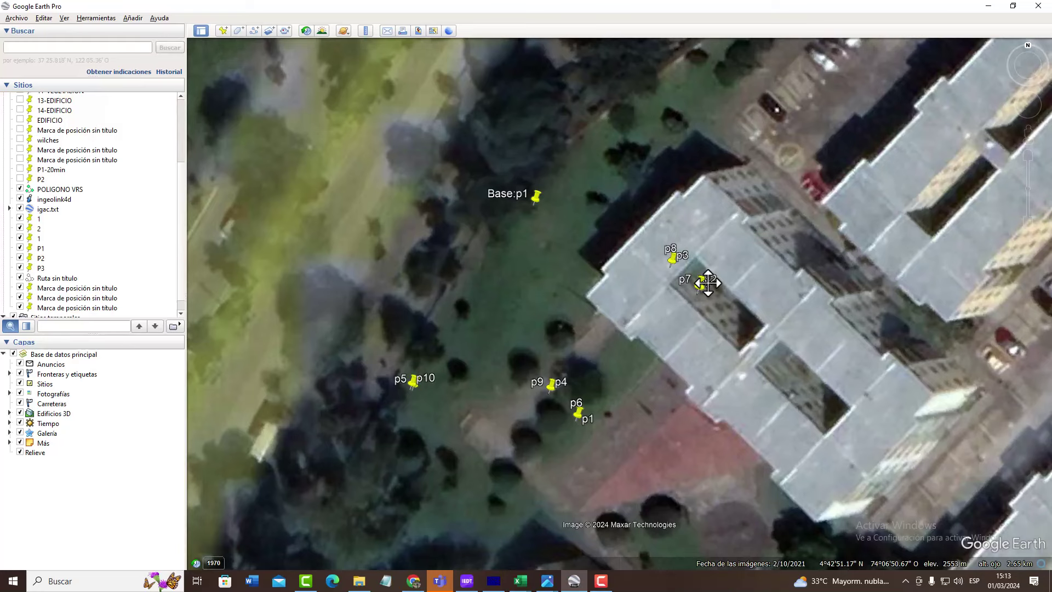
pyautogui.moveTo(708, 282); pyautogui.dragTo(707, 285)
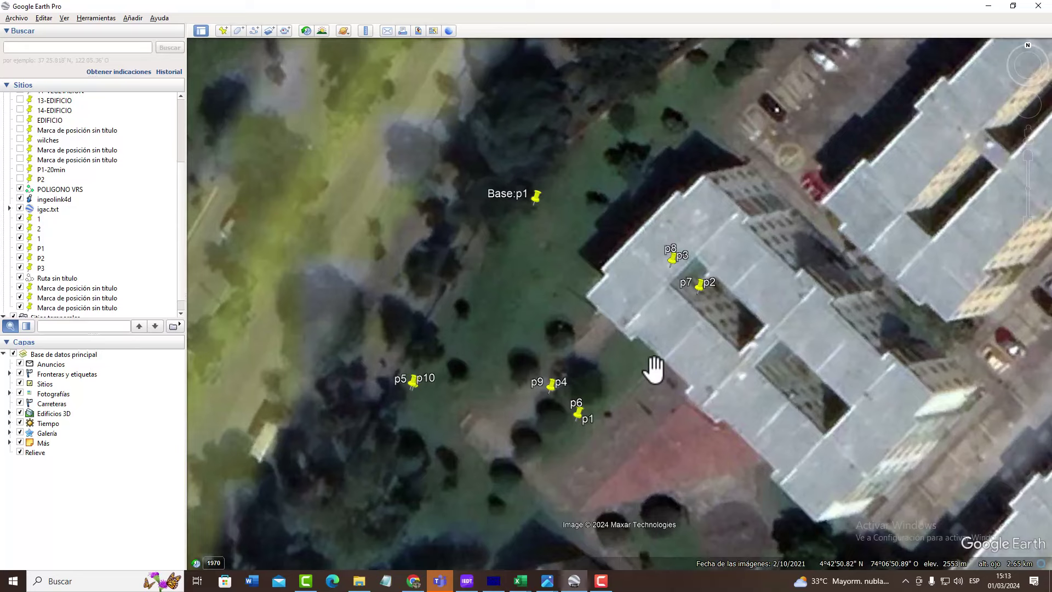
pyautogui.hotkey('alt', 'Tab')
pyautogui.moveTo(716, 374); pyautogui.dragTo(856, 386)
pyautogui.hotkey('alt', 'Tab')
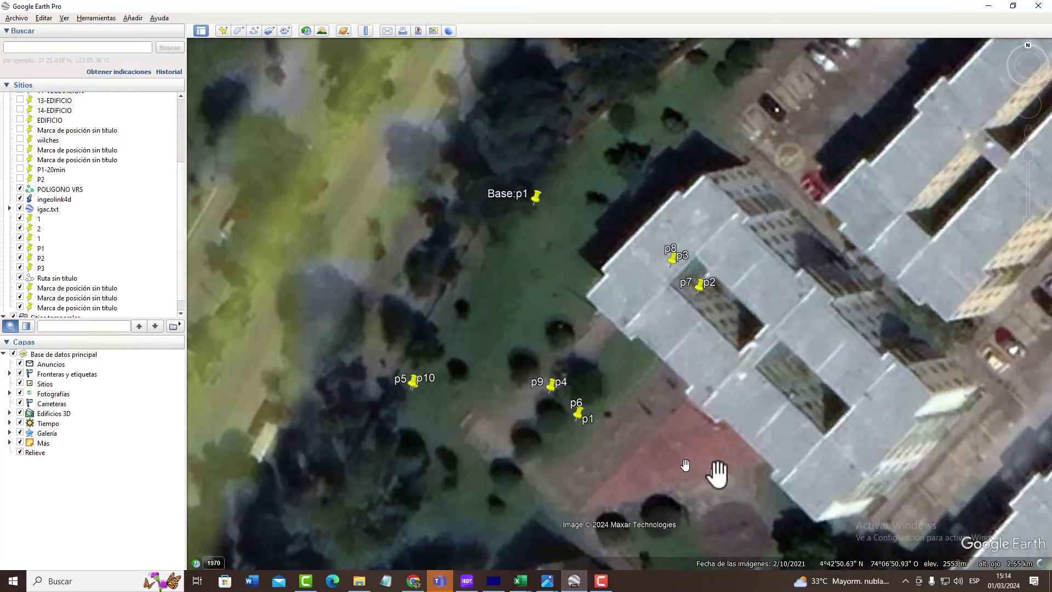
# Switch to Google Earth Pro and enter Street View on the road beside the survey site to examine the trees and buildings.
pyautogui.click(417, 586)
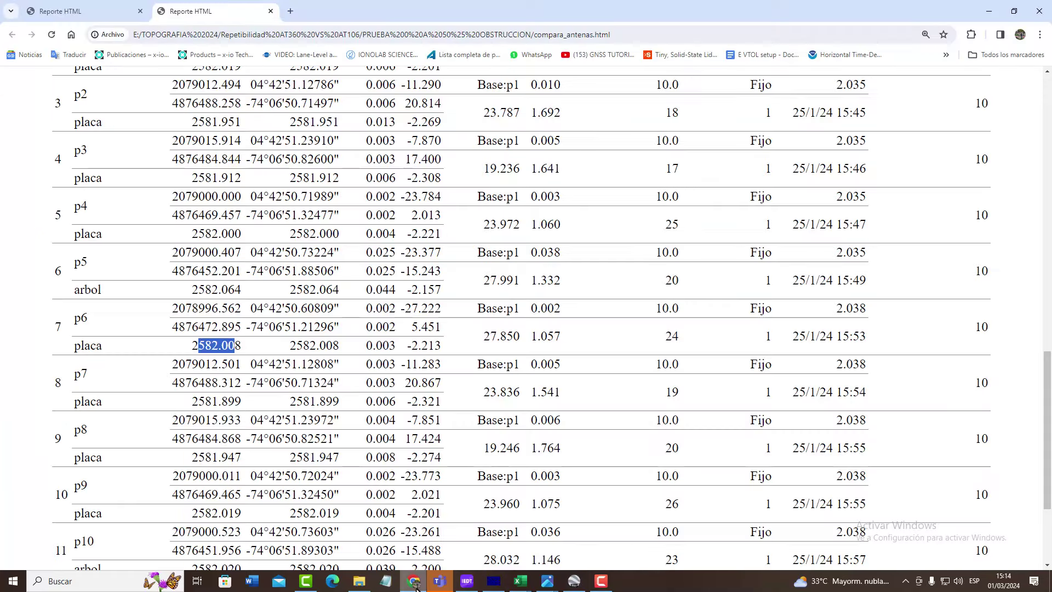
pyautogui.click(574, 581)
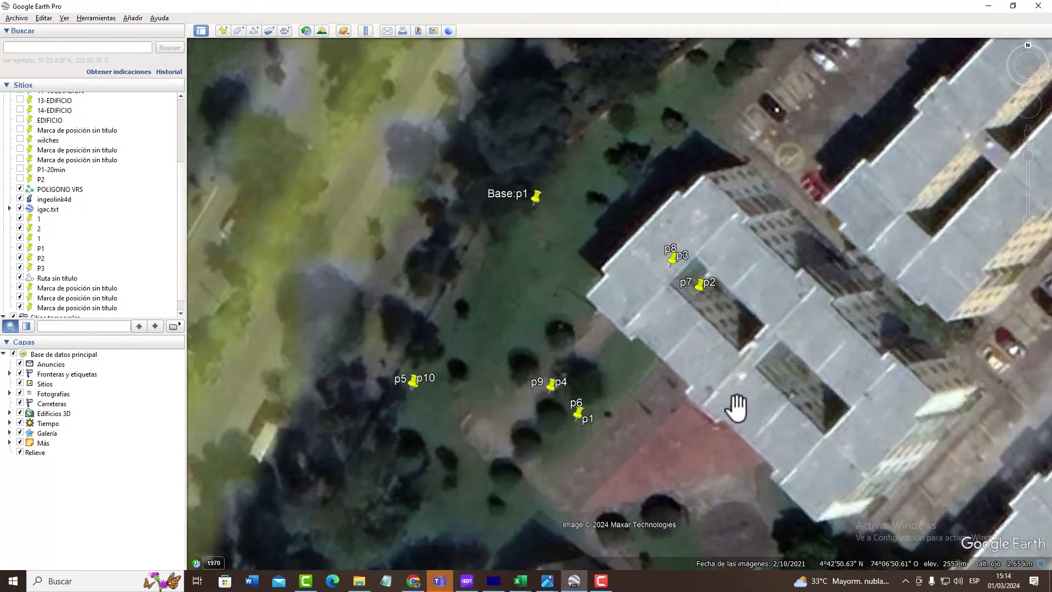
pyautogui.moveTo(625, 463); pyautogui.dragTo(747, 453)
pyautogui.moveTo(1031, 146); pyautogui.dragTo(394, 341)
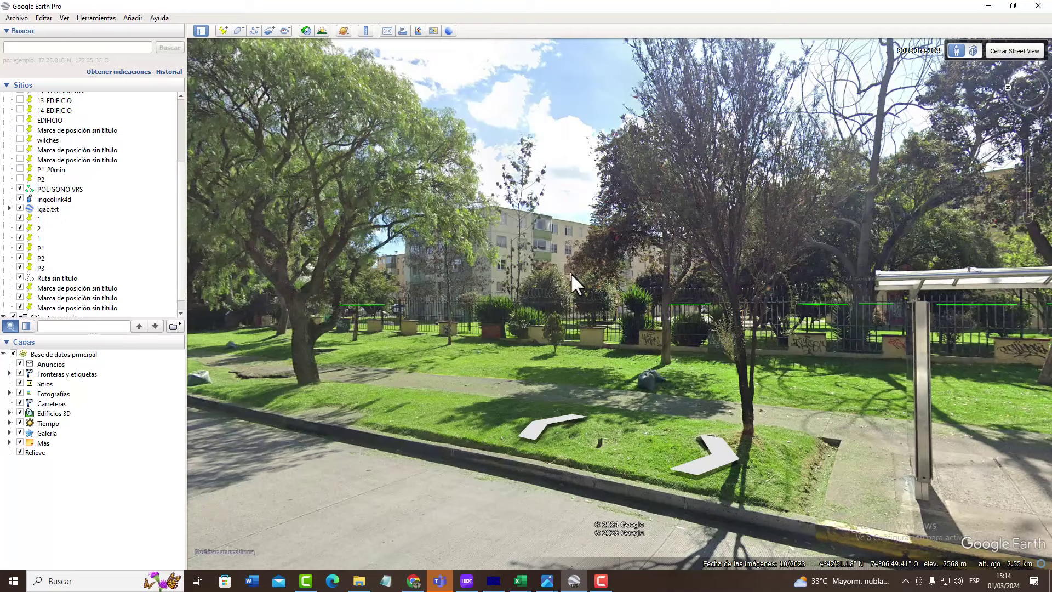
# Return to the Comparacion2.xlsx workbook and inspect the second pair's Z difference in K19.
pyautogui.moveTo(521, 581)
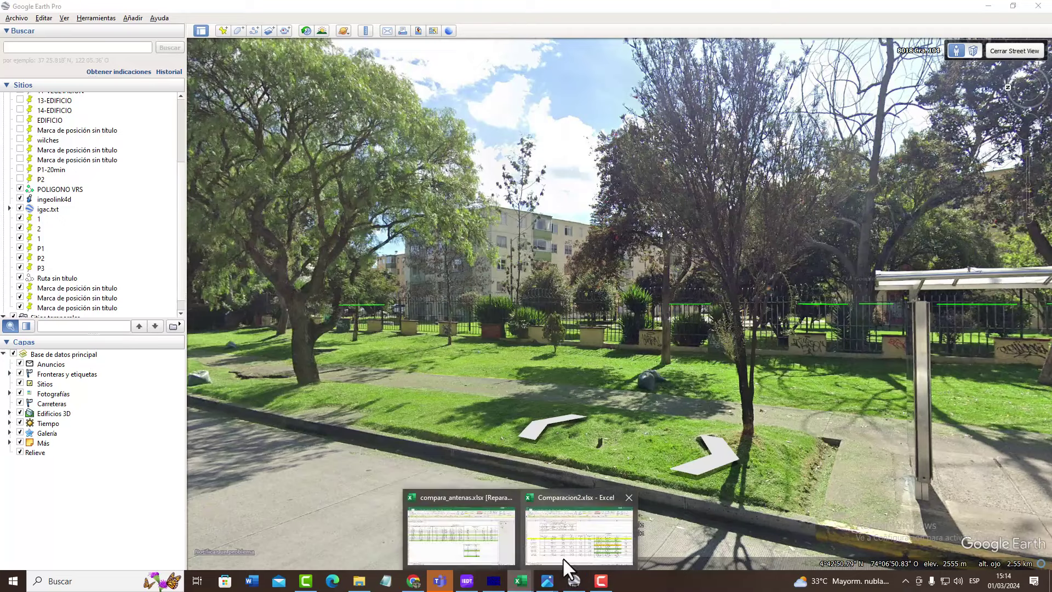
pyautogui.click(573, 548)
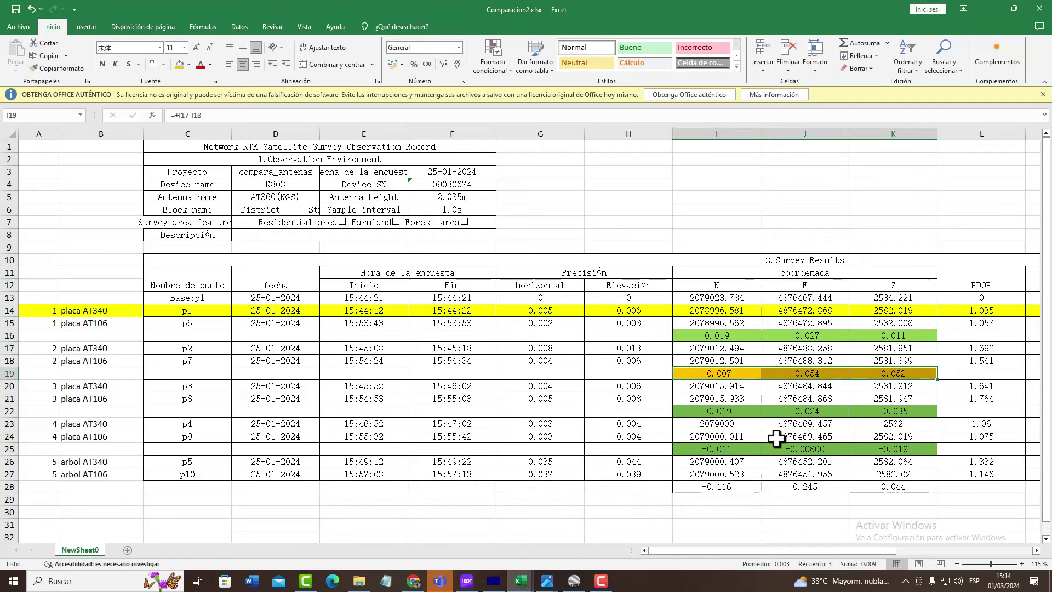
pyautogui.click(896, 373)
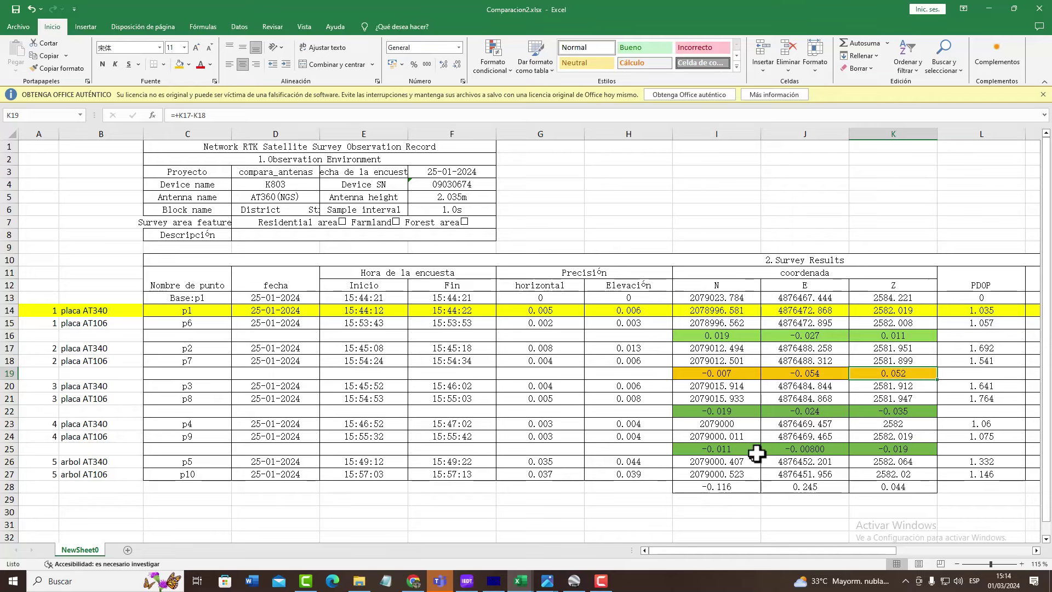
# Fill the fifth pair's coordinate differences, I28:K28, with red and make the values bold, italic and underlined.
pyautogui.moveTo(717, 487); pyautogui.dragTo(891, 487)
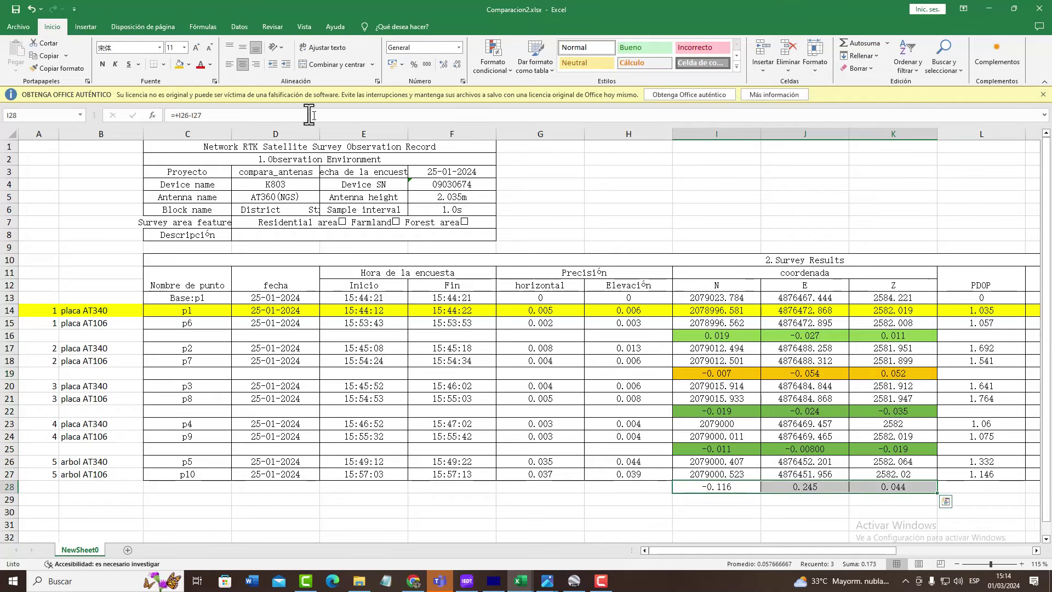
pyautogui.click(190, 65)
pyautogui.click(187, 150)
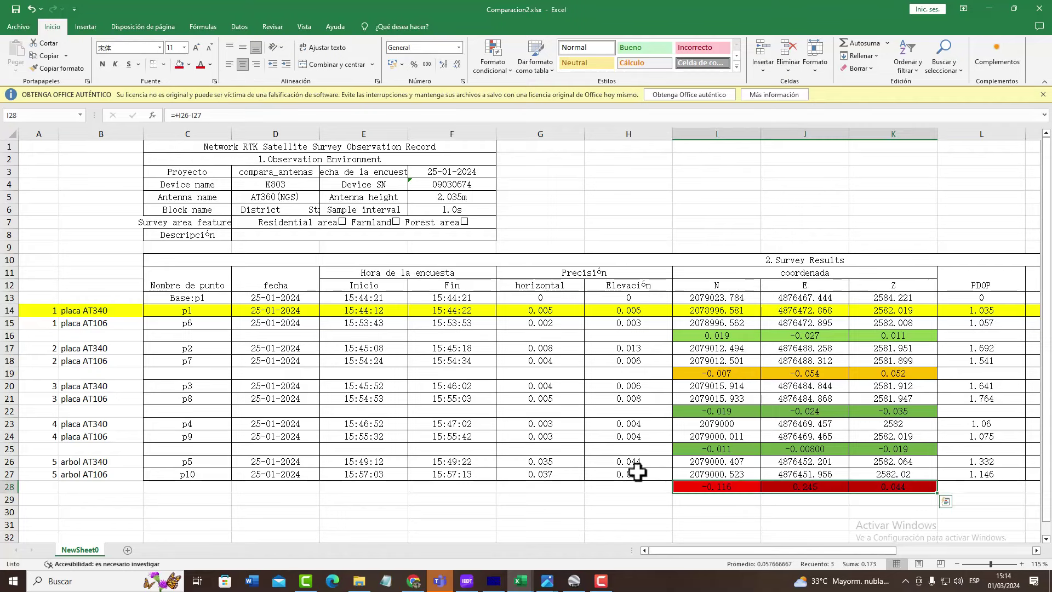
pyautogui.hotkey('ctrl', 'n')
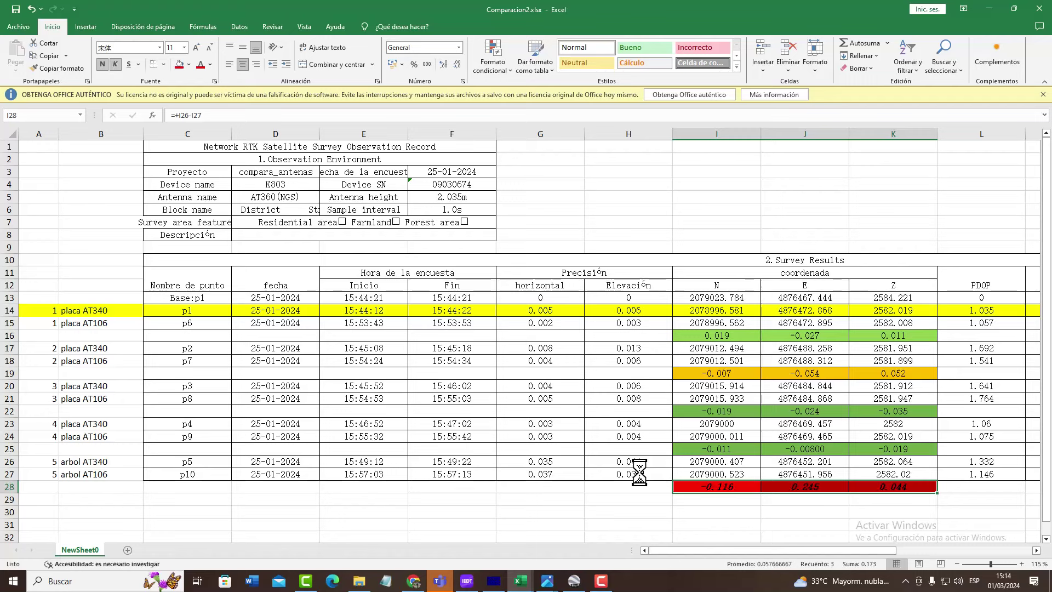
pyautogui.hotkey('ctrl', 's')
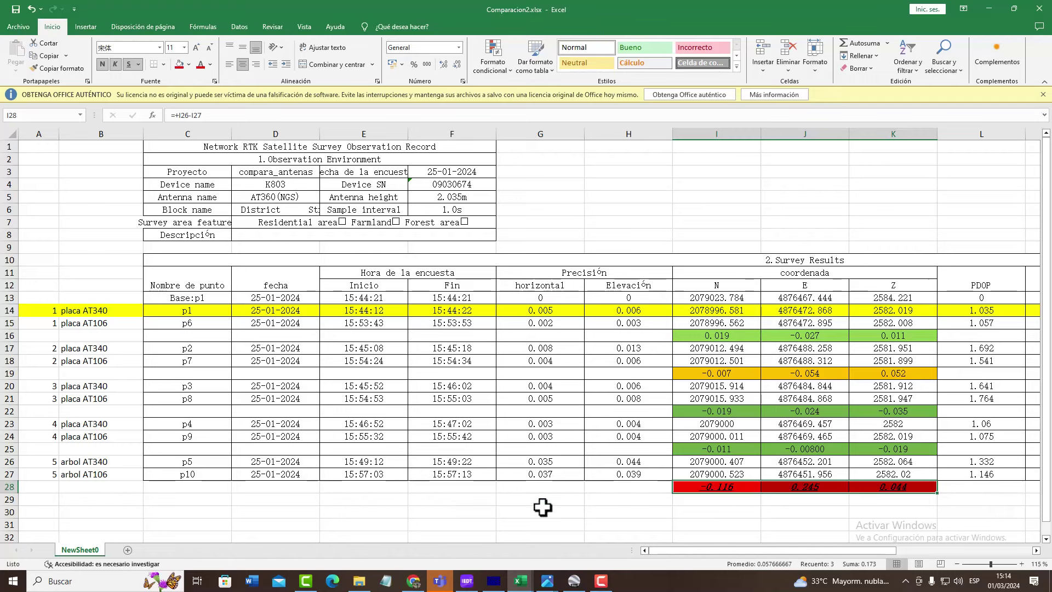
# Examine the p5 and p10 measurements in rows 26 and 27, including horizontal precision, and switch to Google Earth Pro.
pyautogui.click(540, 462)
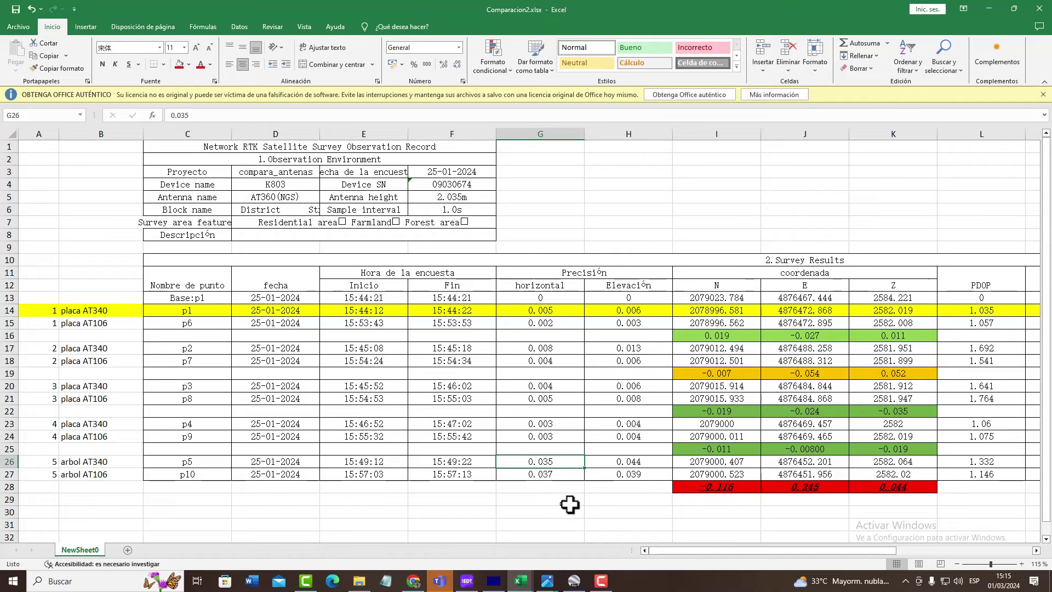
pyautogui.click(4, 462)
pyautogui.click(11, 475)
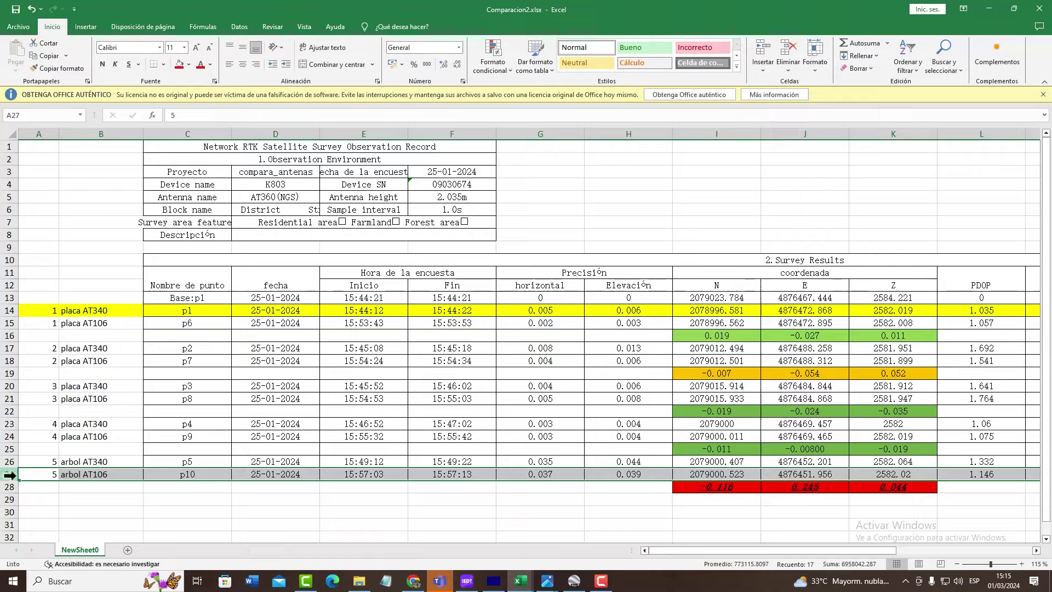
pyautogui.click(574, 580)
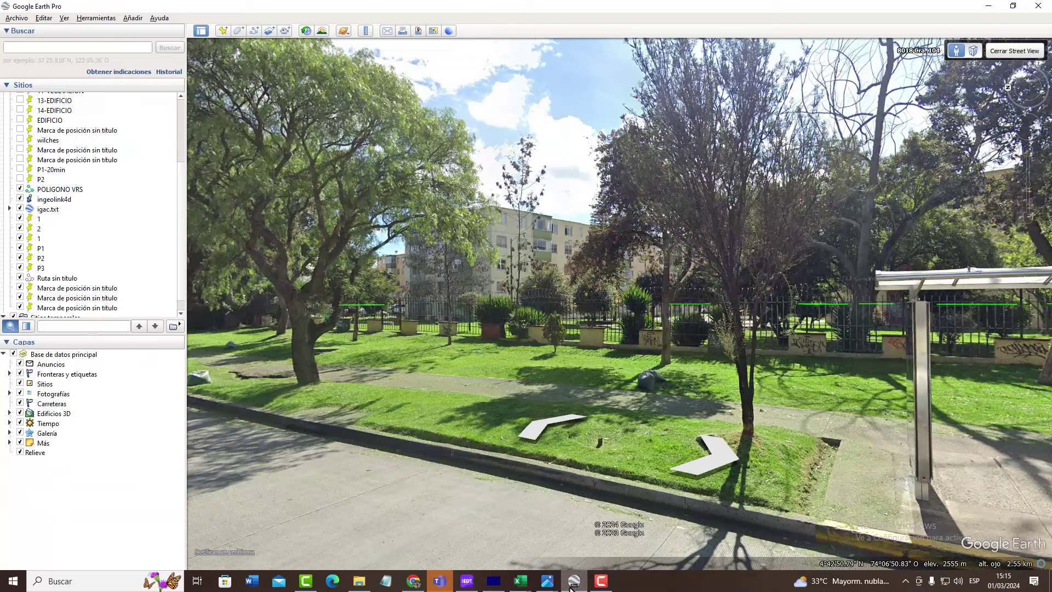
# Leave the current Street View, re-enter it on the road beside p5 and p10, and examine the trees around the bus shelter.
pyautogui.scroll(-3, 570, 461)
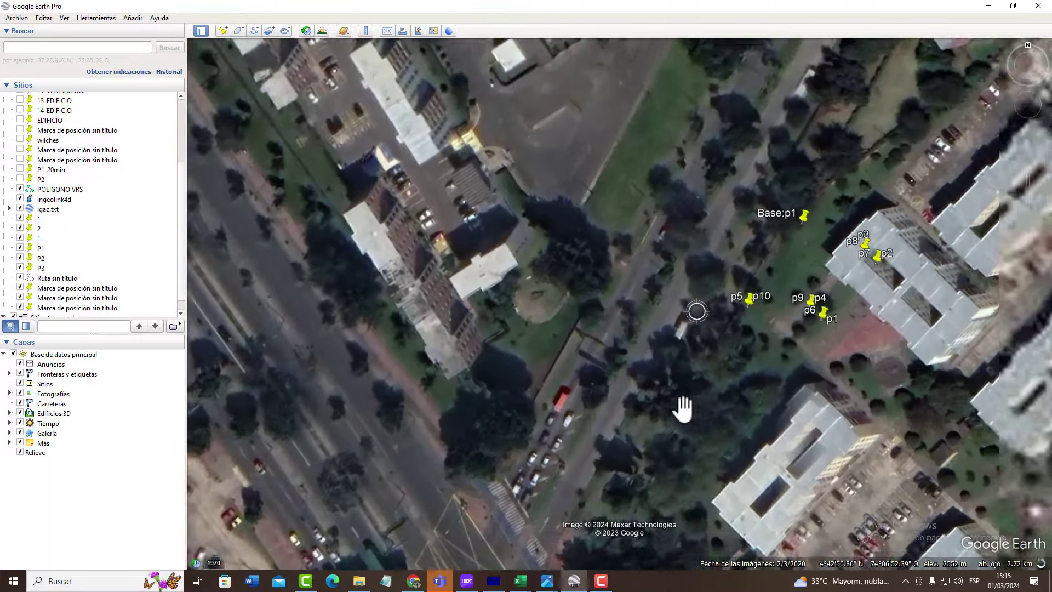
pyautogui.scroll(2, 792, 302)
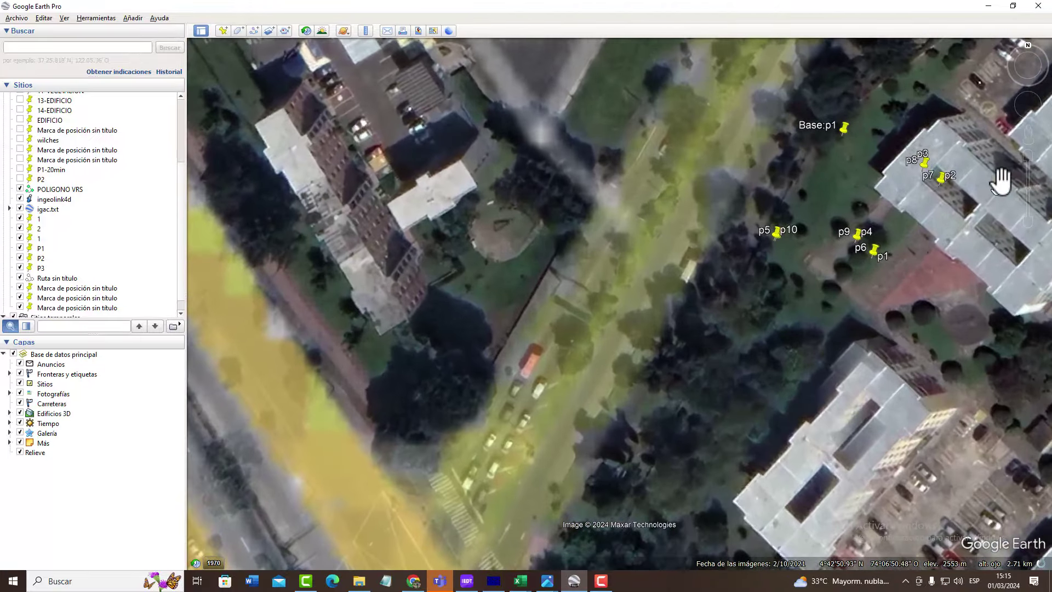
pyautogui.moveTo(1030, 135); pyautogui.dragTo(687, 252)
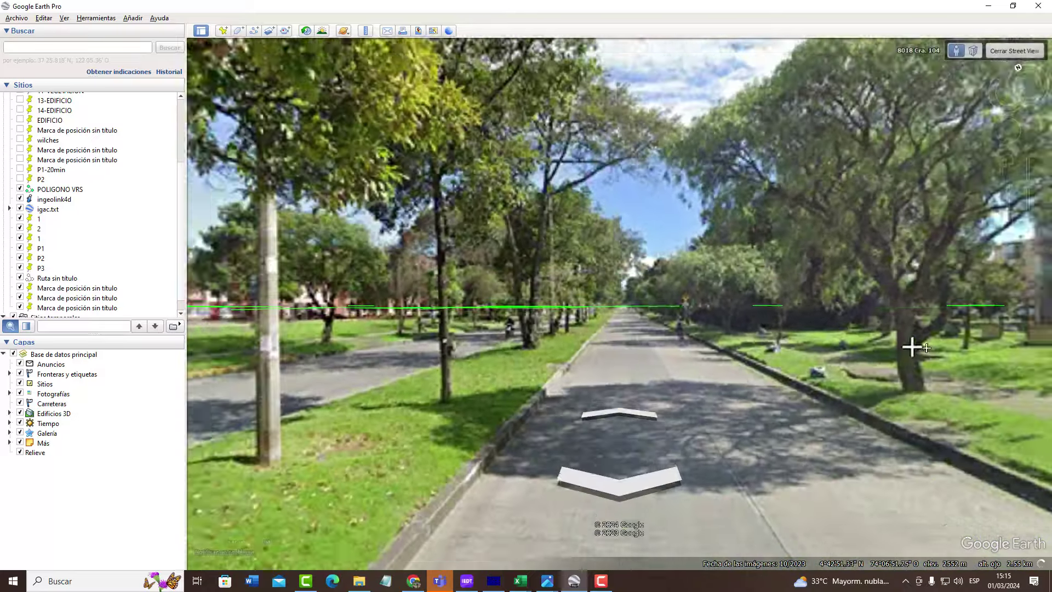
pyautogui.moveTo(912, 347); pyautogui.dragTo(790, 347)
pyautogui.click(387, 336)
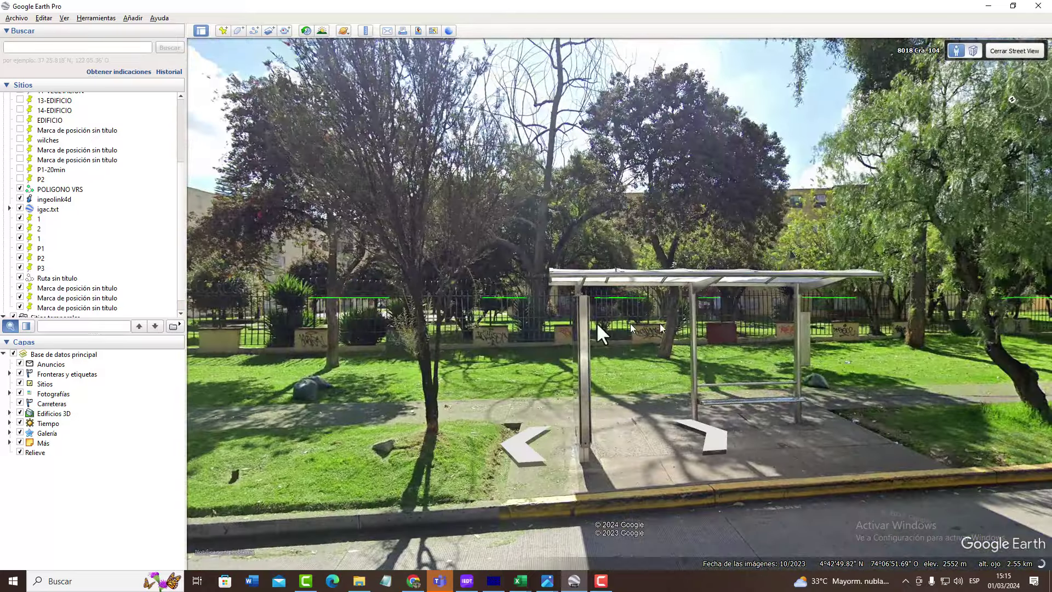
pyautogui.moveTo(693, 322); pyautogui.dragTo(382, 333)
pyautogui.click(382, 333)
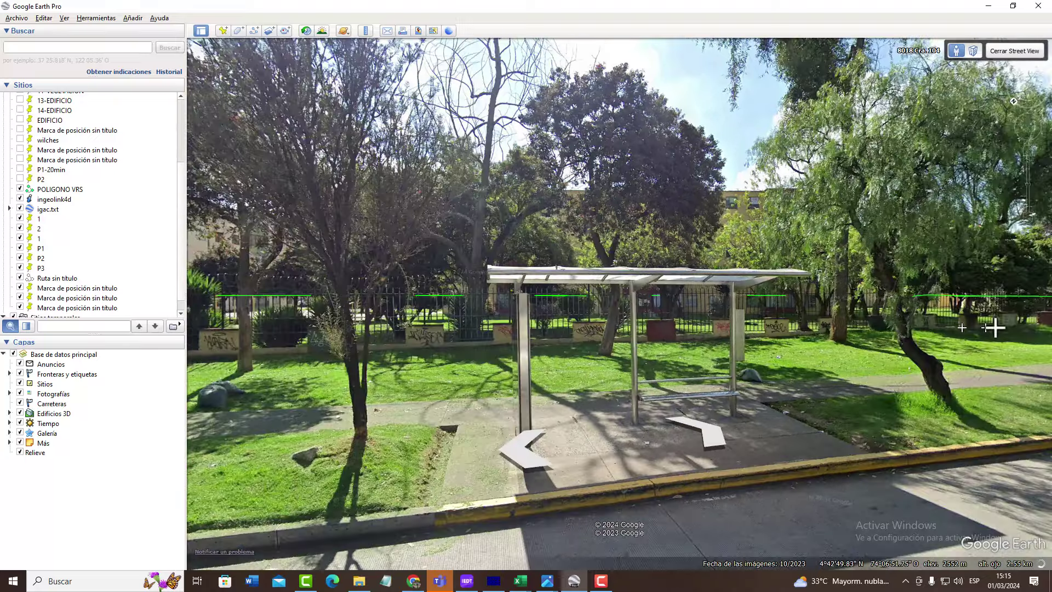
pyautogui.click(973, 327)
pyautogui.moveTo(696, 327); pyautogui.dragTo(938, 328)
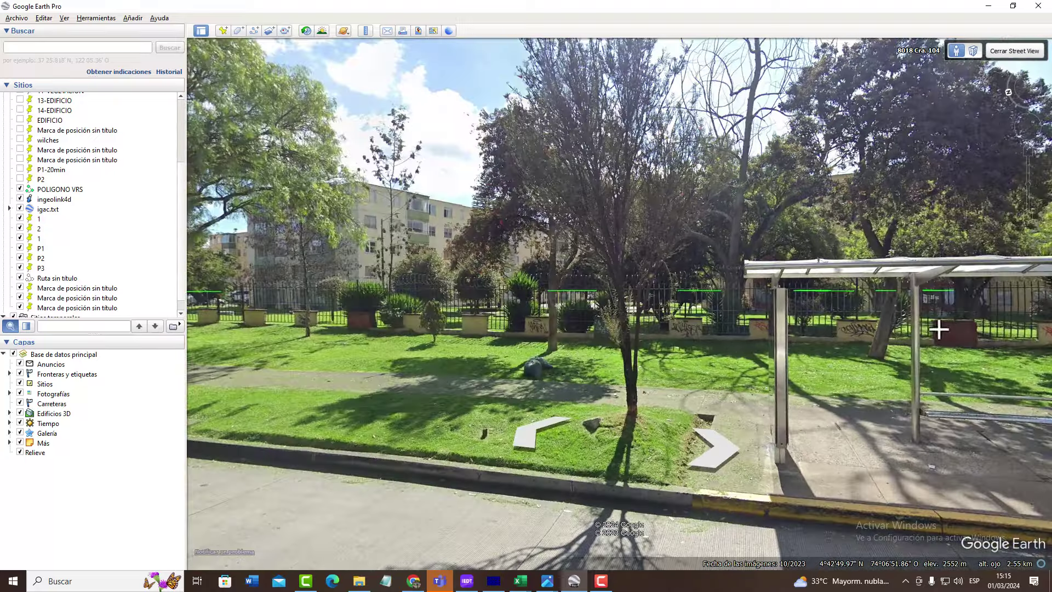
# Move back along the road in Street View and examine the large tree and the buildings behind the fence.
pyautogui.click(534, 436)
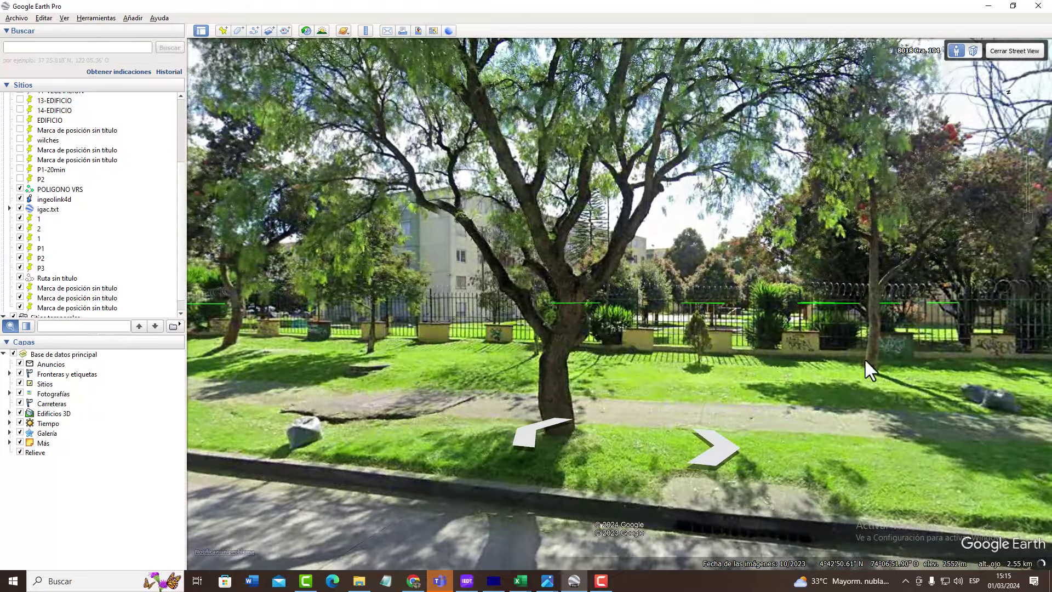
pyautogui.moveTo(866, 362); pyautogui.dragTo(491, 359)
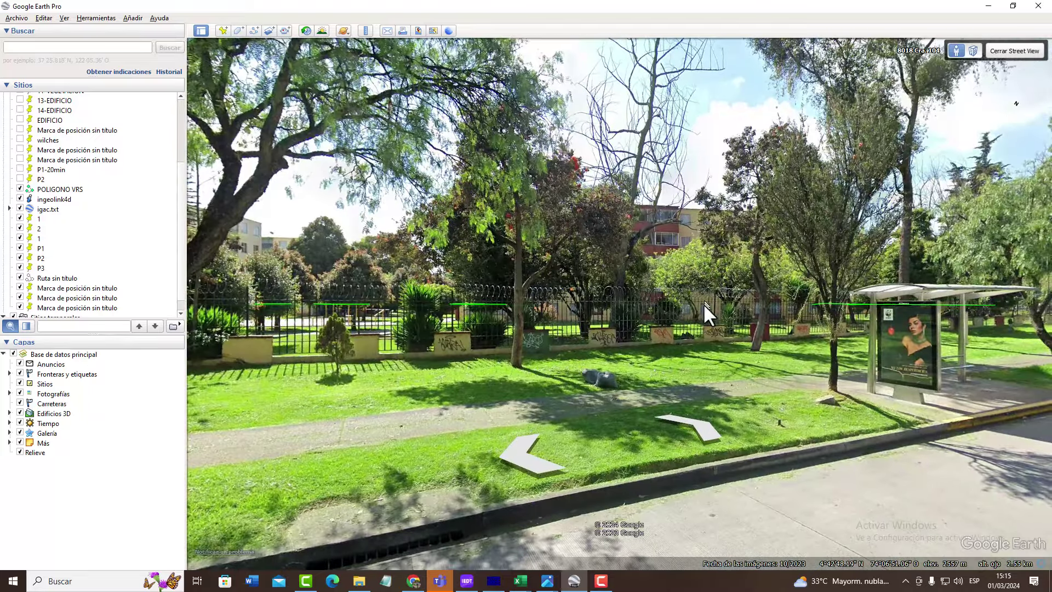
pyautogui.moveTo(705, 304); pyautogui.dragTo(458, 305)
pyautogui.click(457, 307)
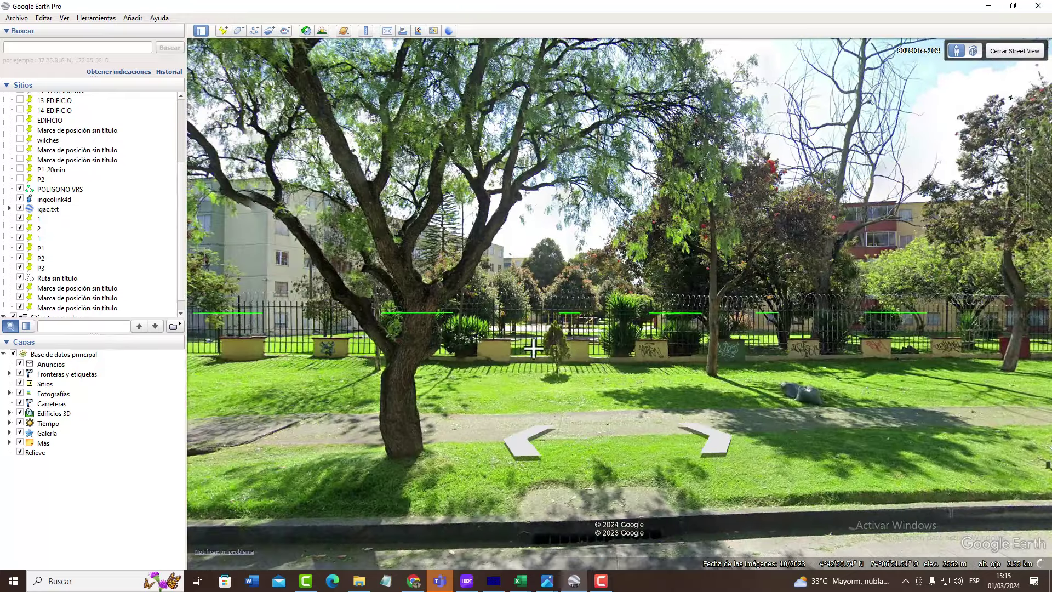
pyautogui.click(811, 358)
pyautogui.click(544, 420)
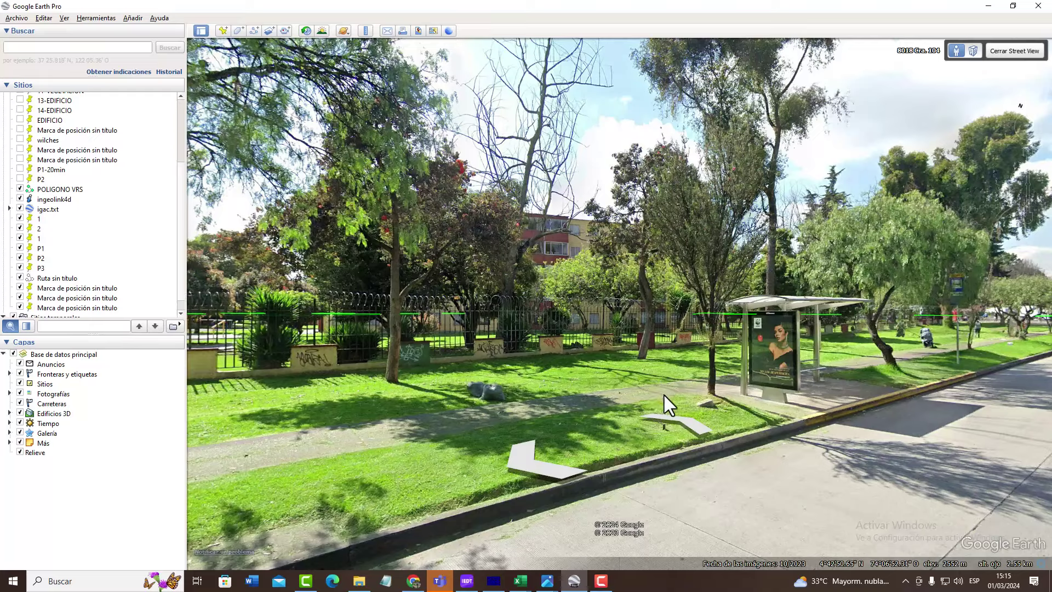
# Advance along the road past the bus shelter and examine the trees and apartment block behind the fence.
pyautogui.click(686, 422)
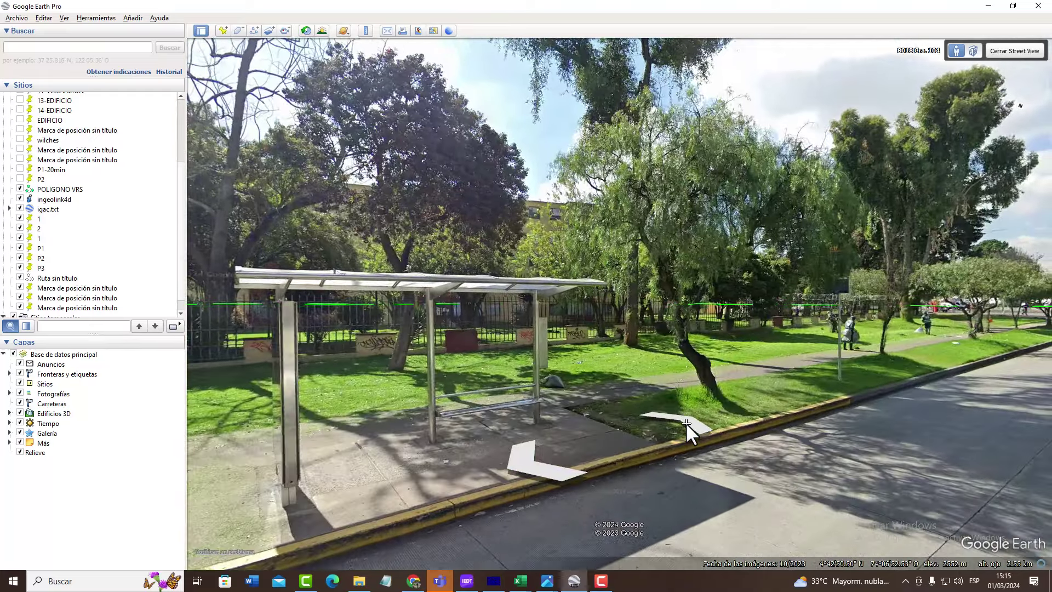
pyautogui.click(686, 422)
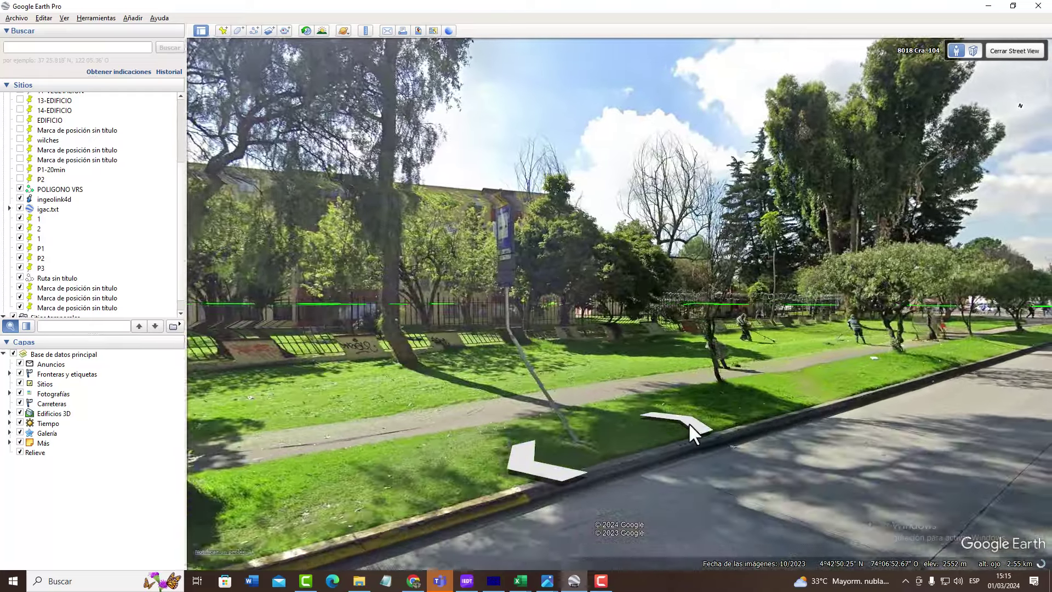
pyautogui.click(689, 422)
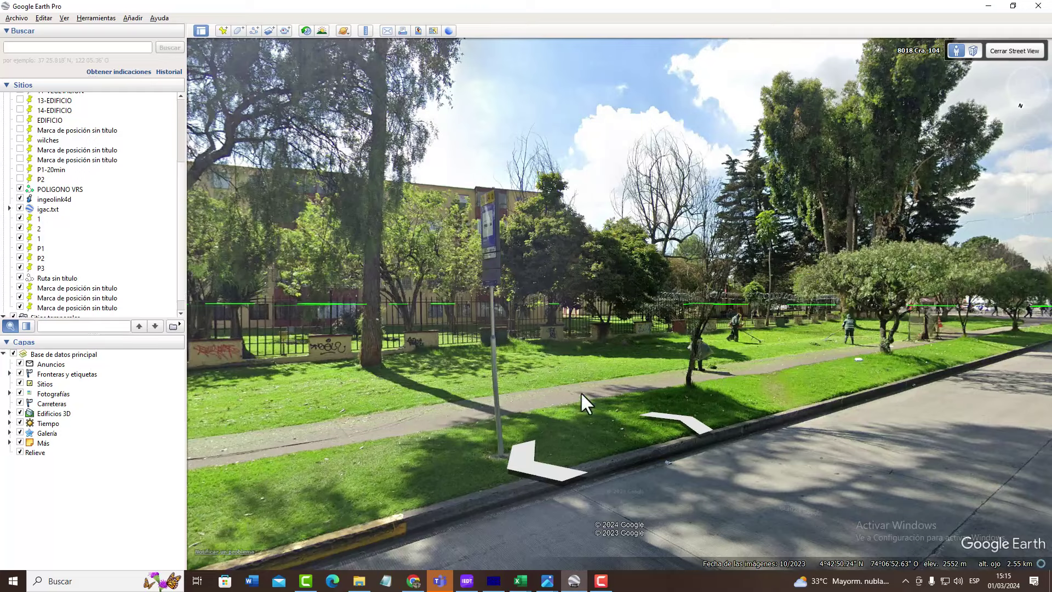
pyautogui.click(686, 423)
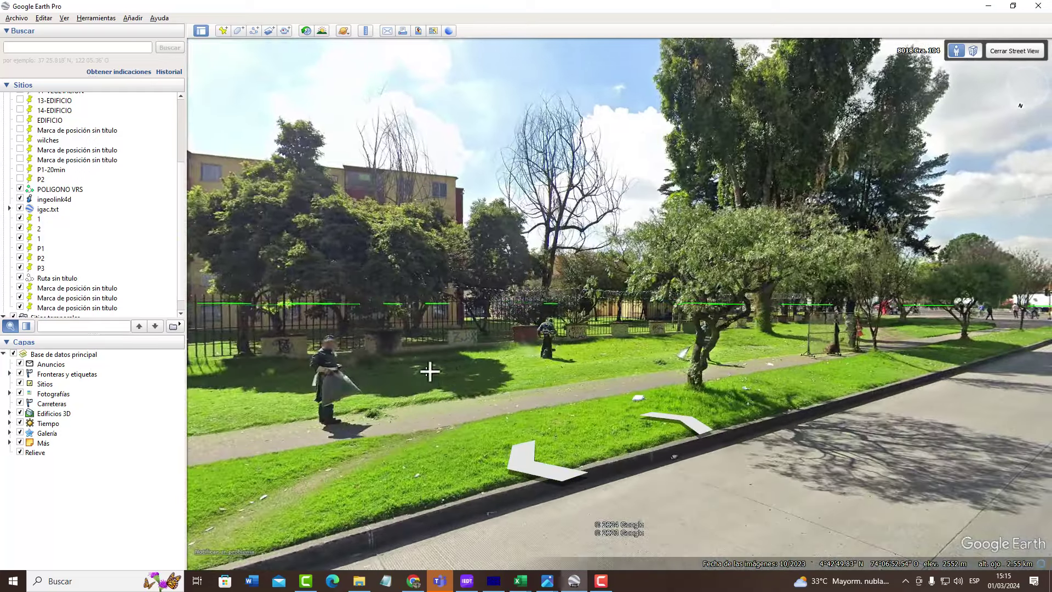
pyautogui.moveTo(429, 371); pyautogui.dragTo(799, 372)
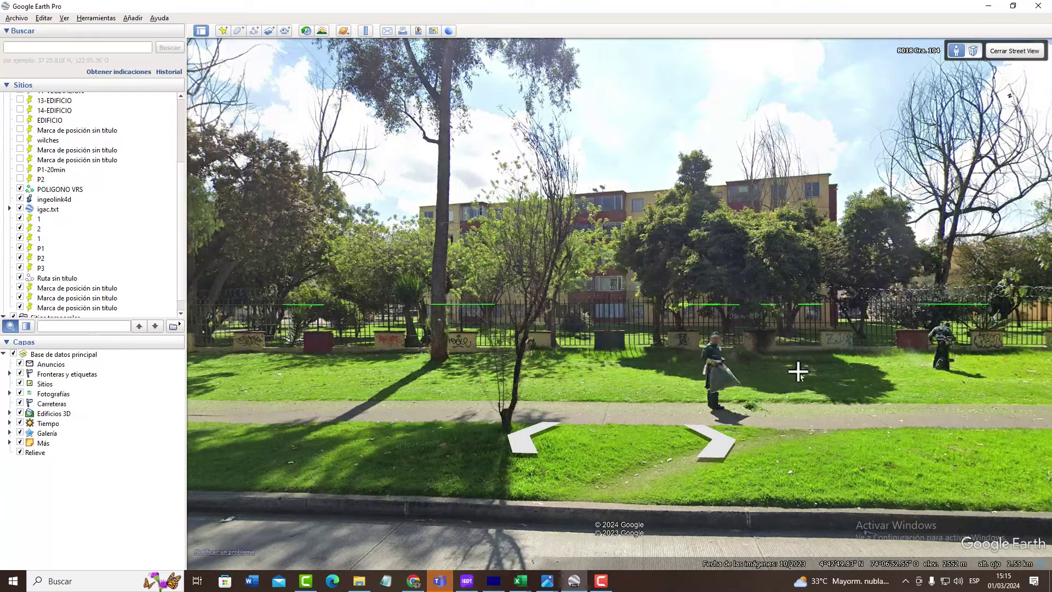
pyautogui.moveTo(557, 357); pyautogui.dragTo(721, 373)
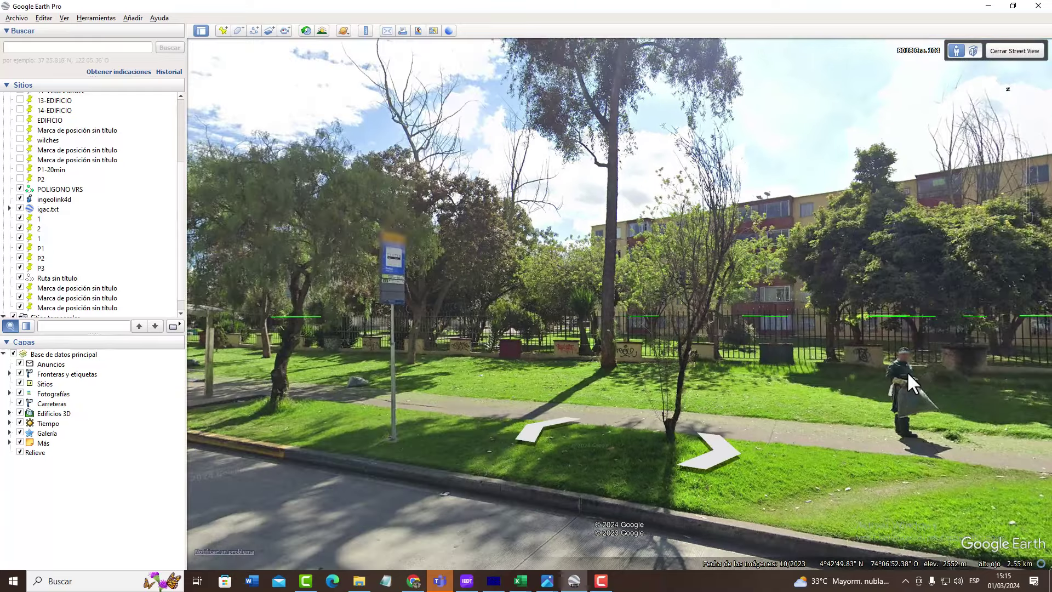
pyautogui.moveTo(906, 370); pyautogui.dragTo(721, 354)
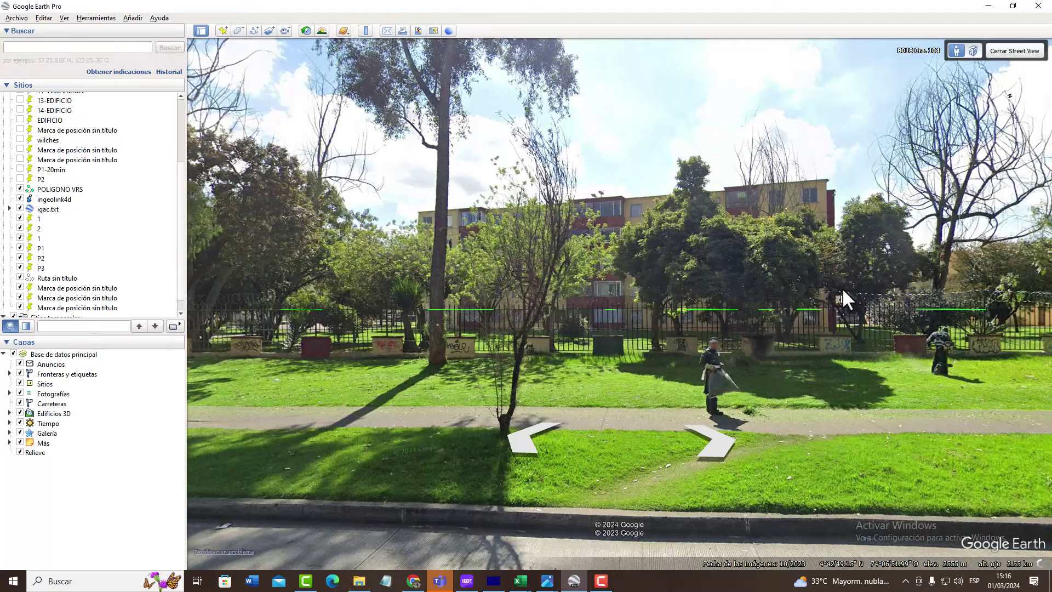
# Switch to the Comparacion2.xlsx workbook and inspect the N difference in I28 and the two arbol measurements in rows 26 and 27.
pyautogui.moveTo(521, 581)
pyautogui.click(590, 544)
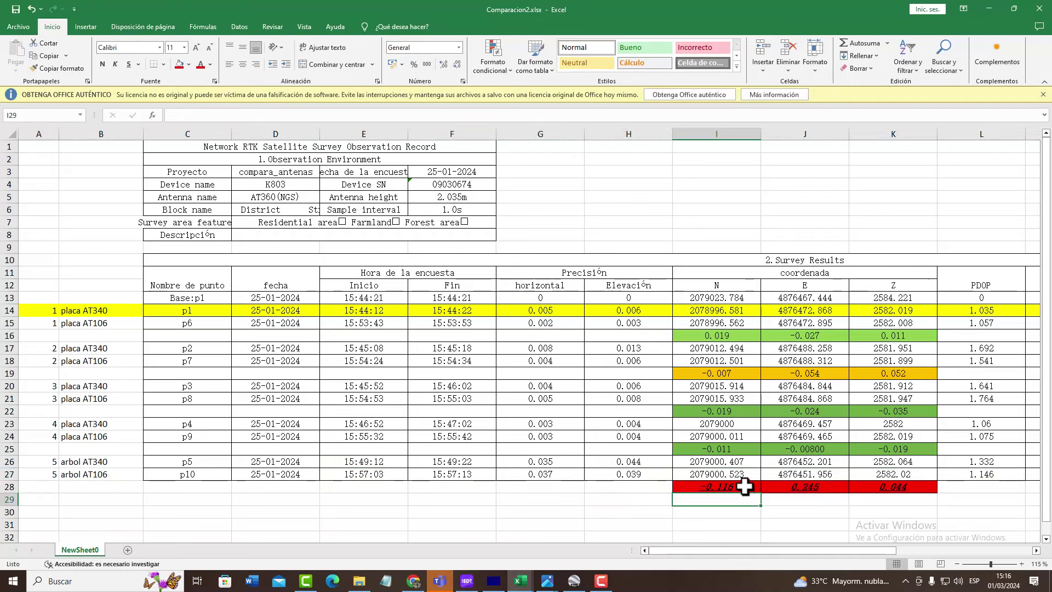
pyautogui.click(744, 487)
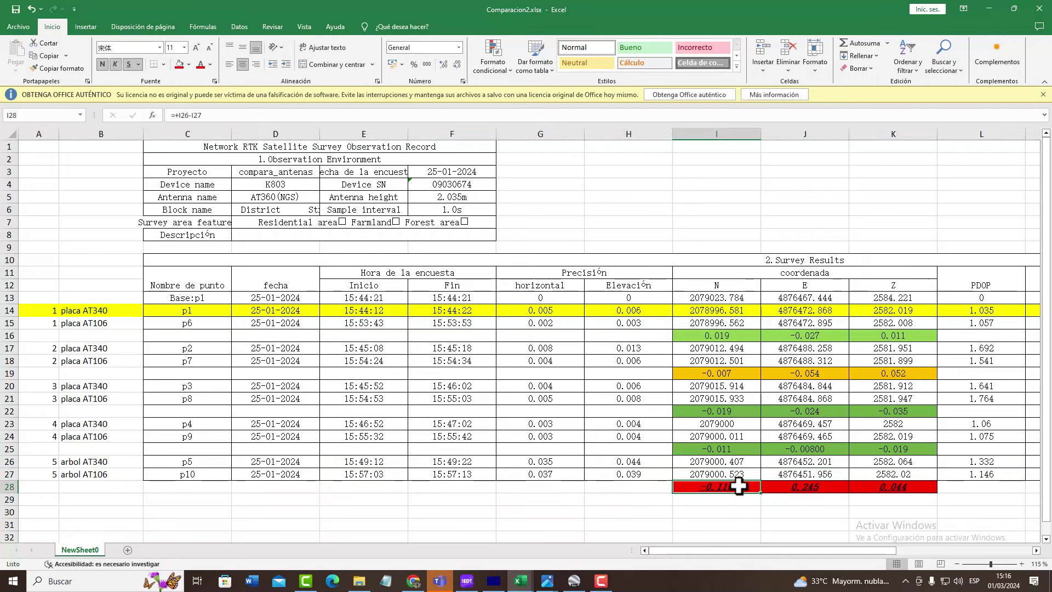
pyautogui.click(98, 474)
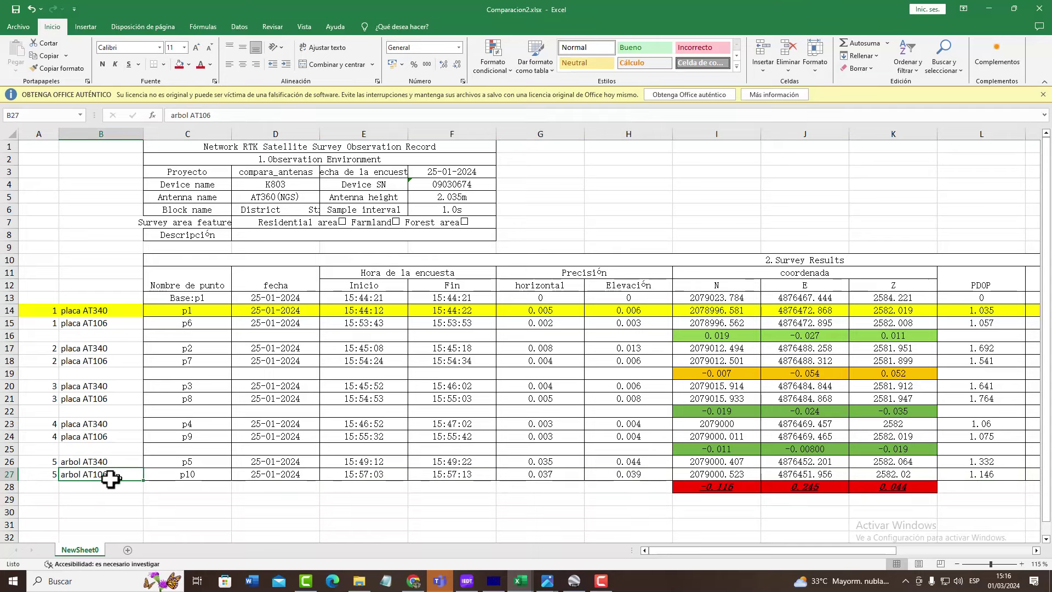
pyautogui.click(7, 474)
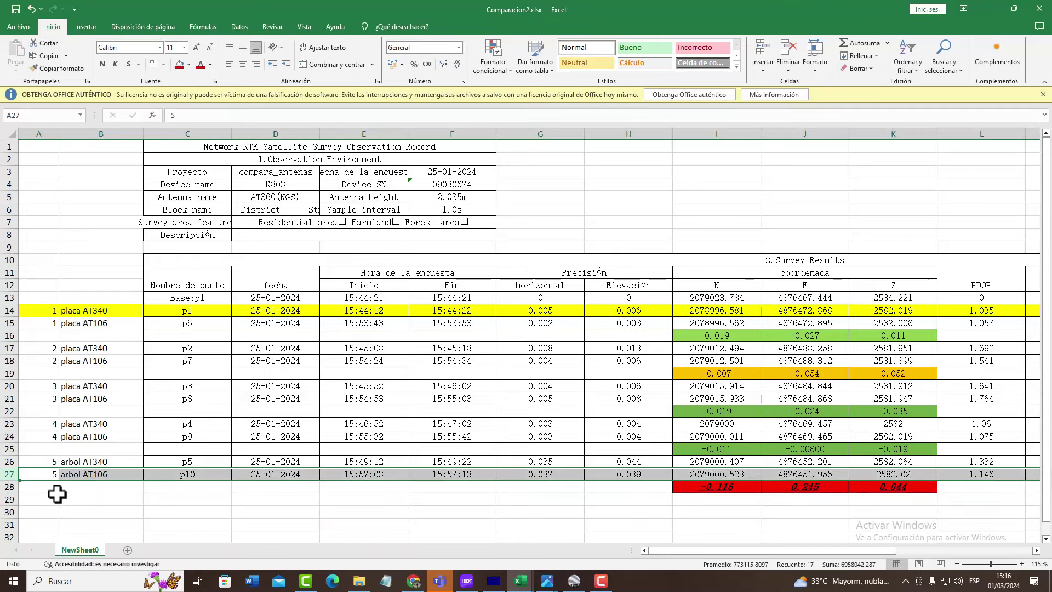
pyautogui.click(100, 474)
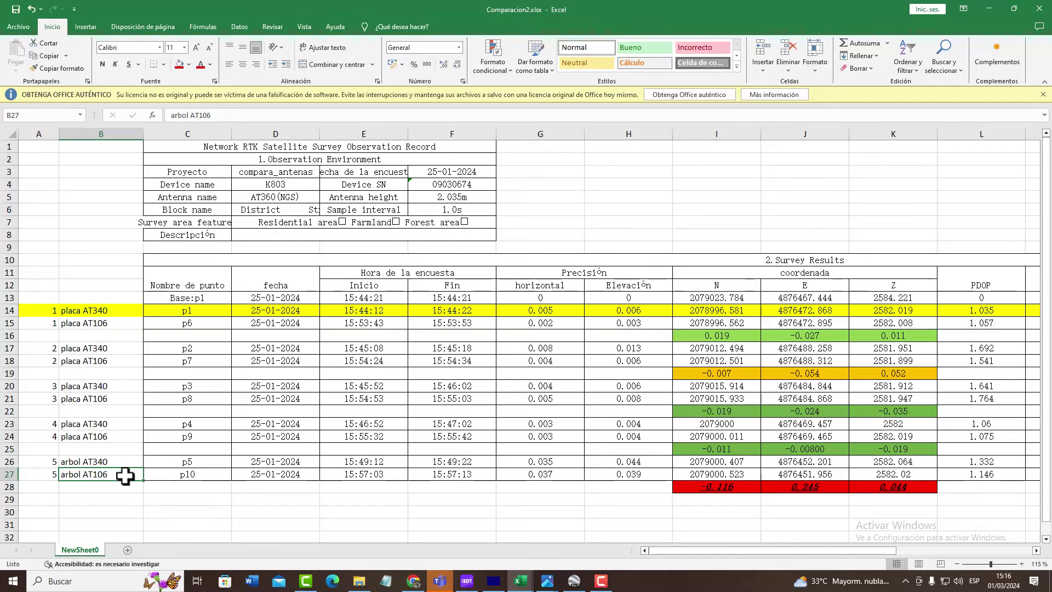
pyautogui.click(136, 462)
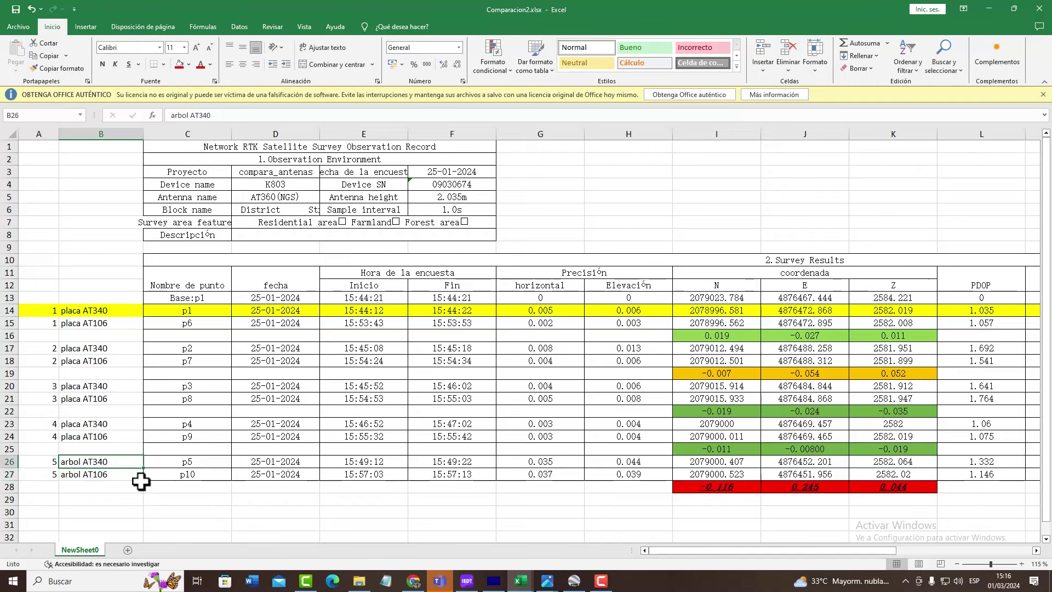
pyautogui.click(10, 462)
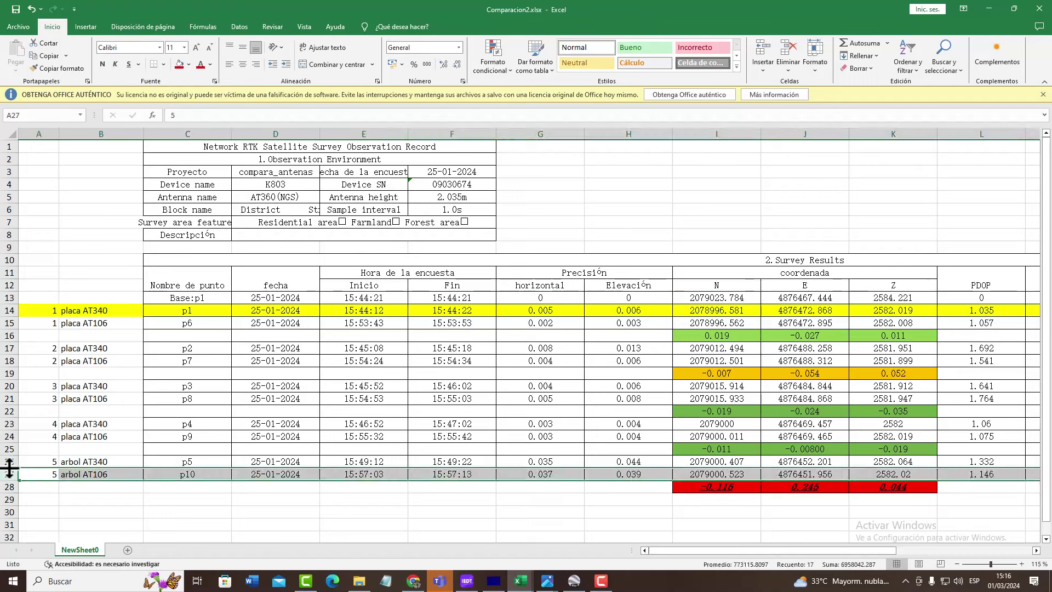
# Examine the fifth pair's differences in row 28 against its p5 and p10 rows and p10's N coordinate in I27.
pyautogui.click(723, 499)
pyautogui.moveTo(756, 490); pyautogui.dragTo(715, 496)
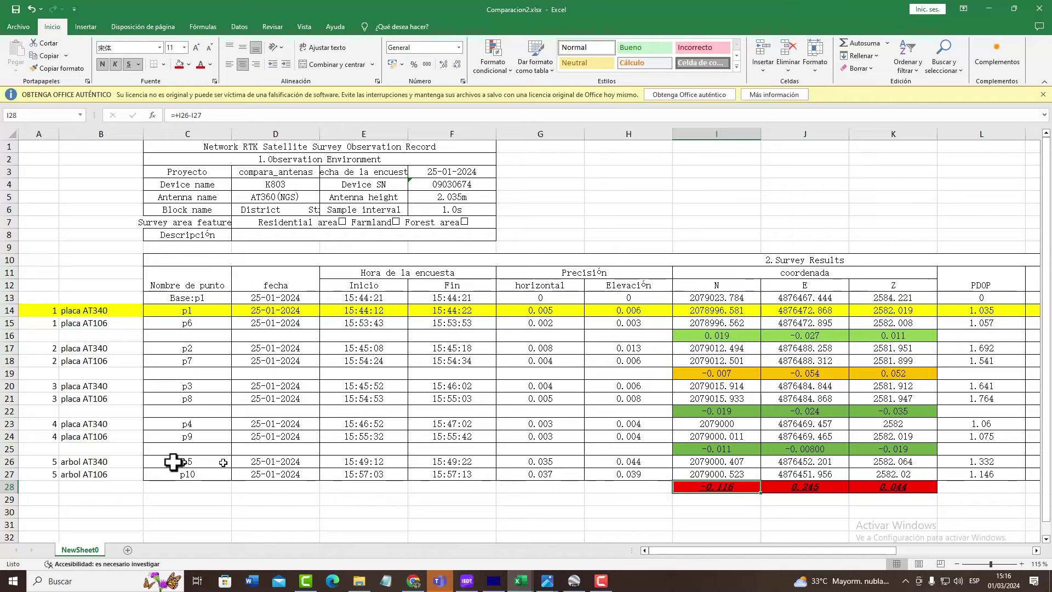
pyautogui.moveTo(6, 462); pyautogui.dragTo(7, 475)
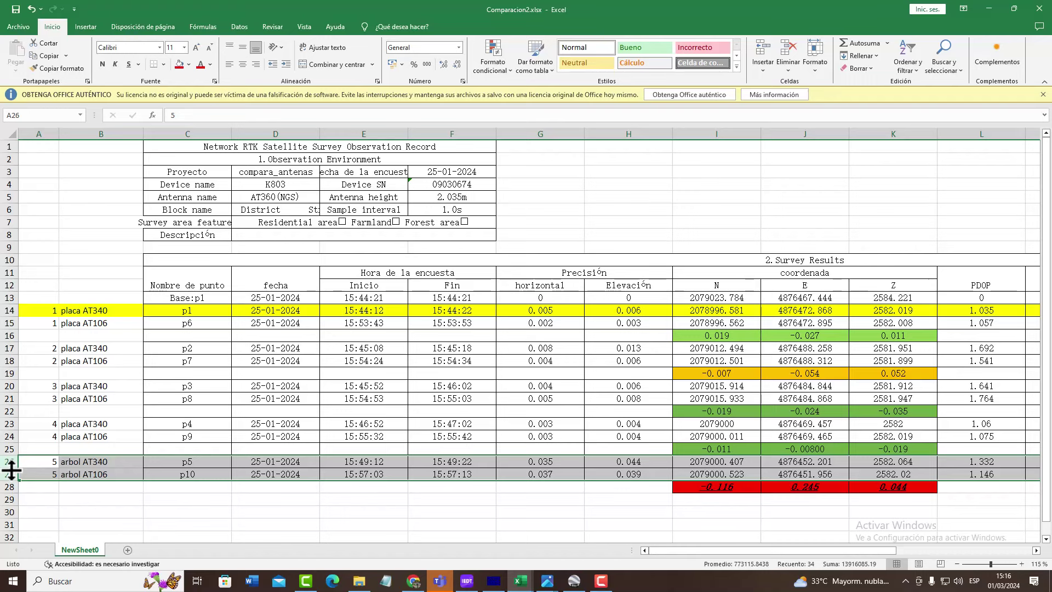
pyautogui.click(692, 499)
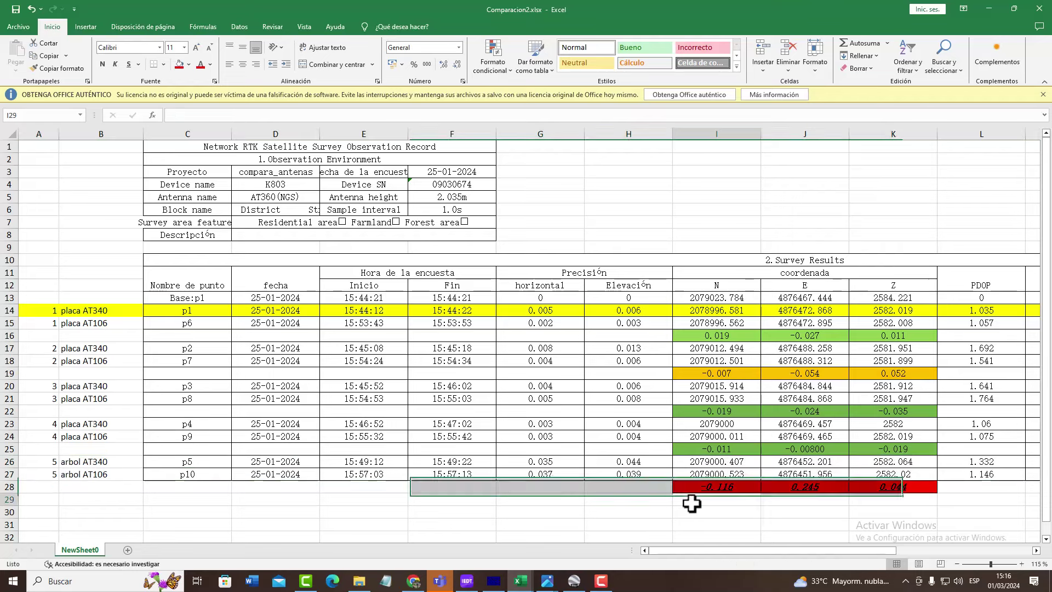
pyautogui.click(740, 488)
pyautogui.click(741, 507)
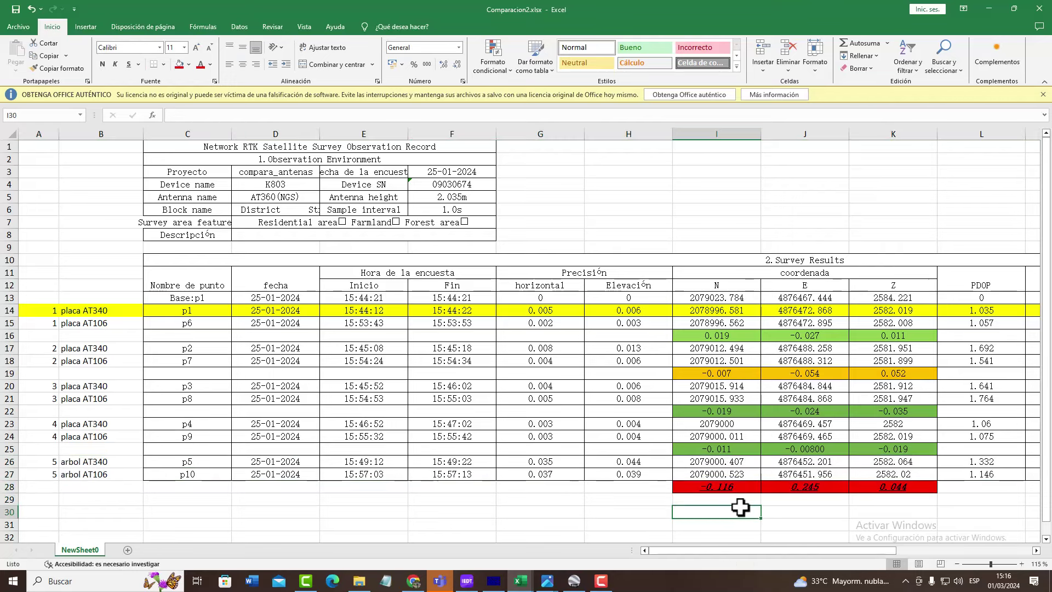
pyautogui.press('Up')
pyautogui.press('Up')
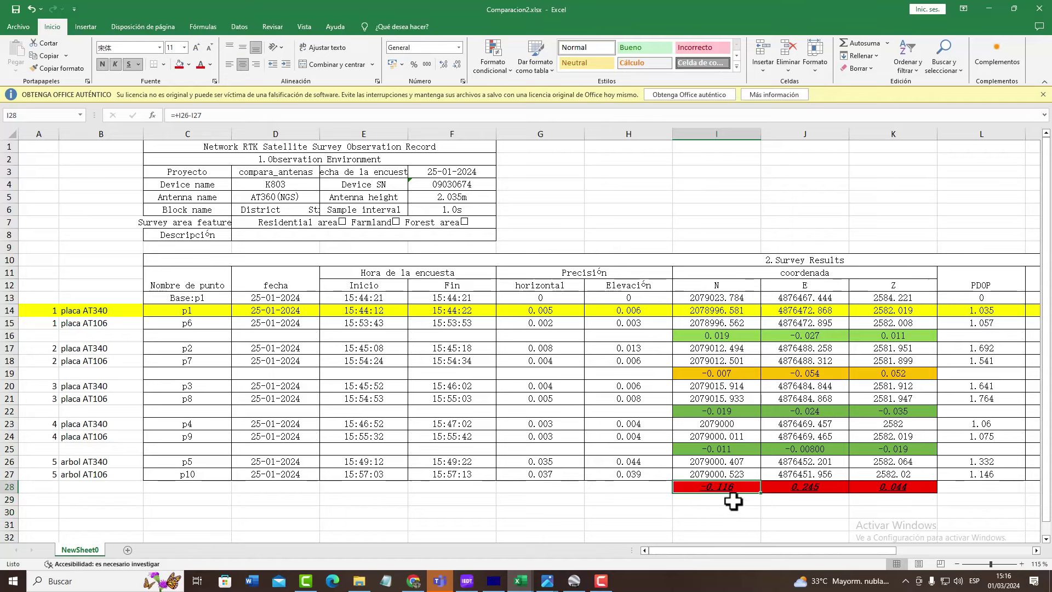
pyautogui.moveTo(723, 488); pyautogui.dragTo(845, 511)
pyautogui.click(733, 515)
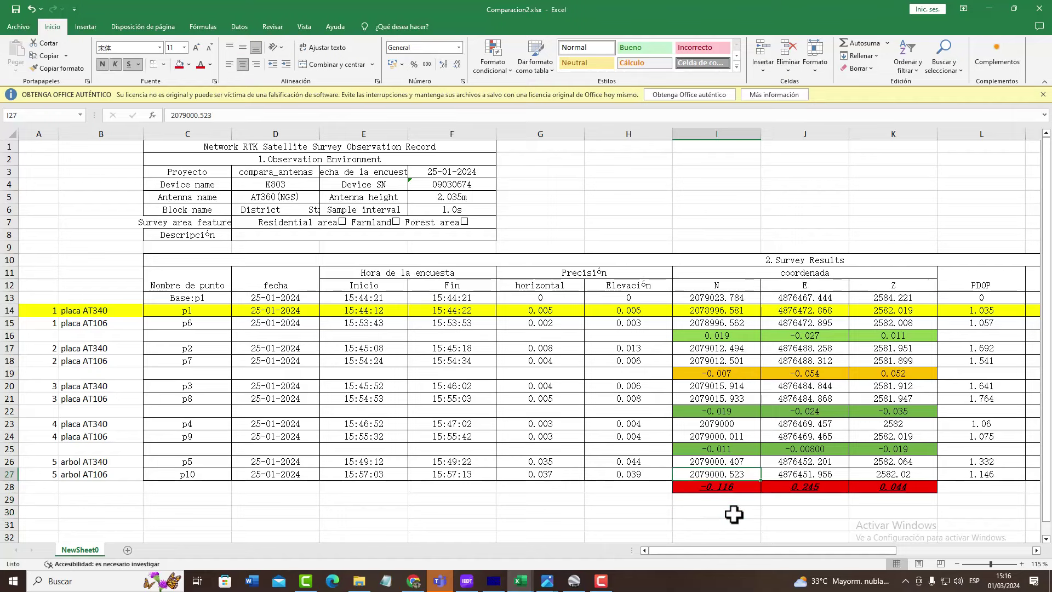
pyautogui.doubleClick(721, 474)
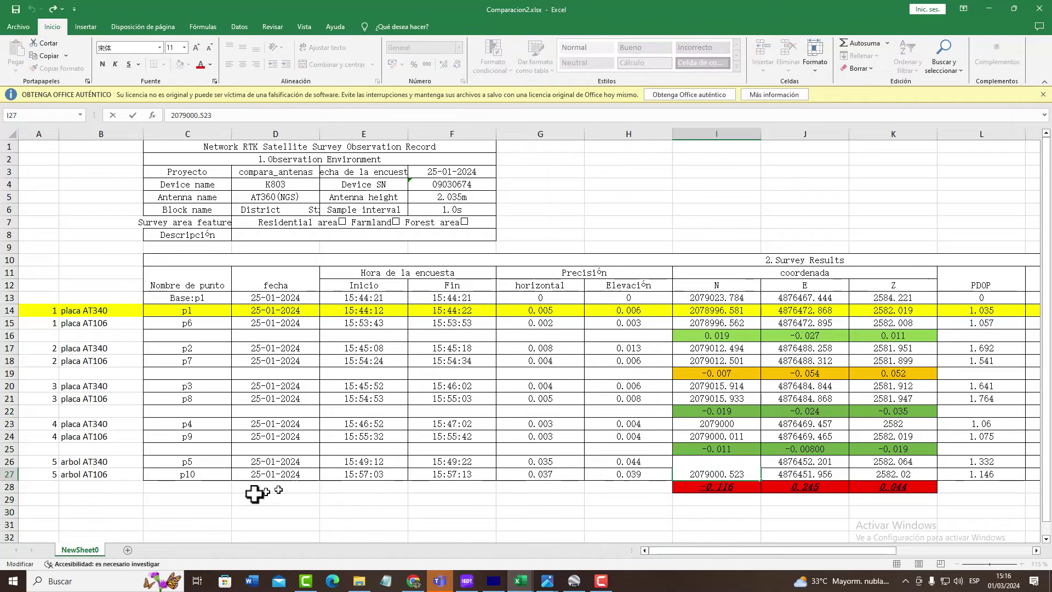
# Fill the arbol AT340 measurement for p5, the whole of row 26, with light green.
pyautogui.click(99, 464)
pyautogui.click(11, 462)
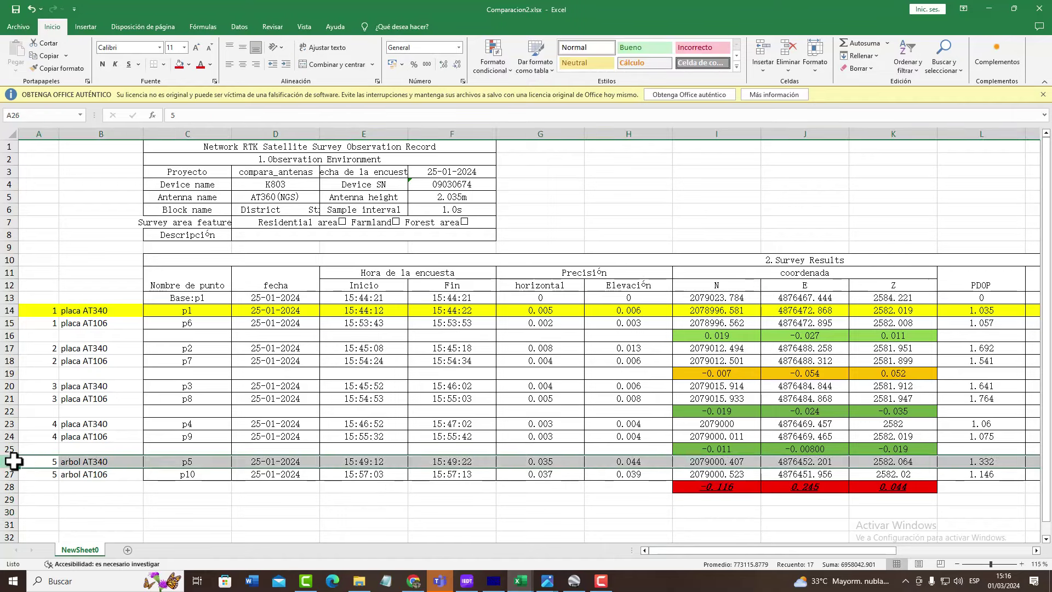
pyautogui.click(189, 65)
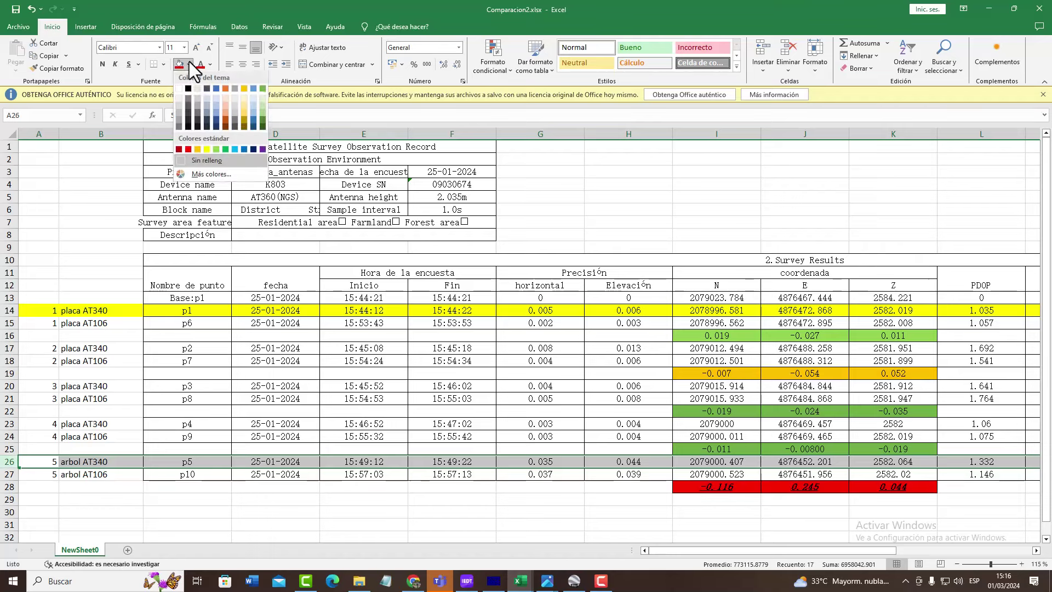
pyautogui.click(216, 149)
pyautogui.click(523, 488)
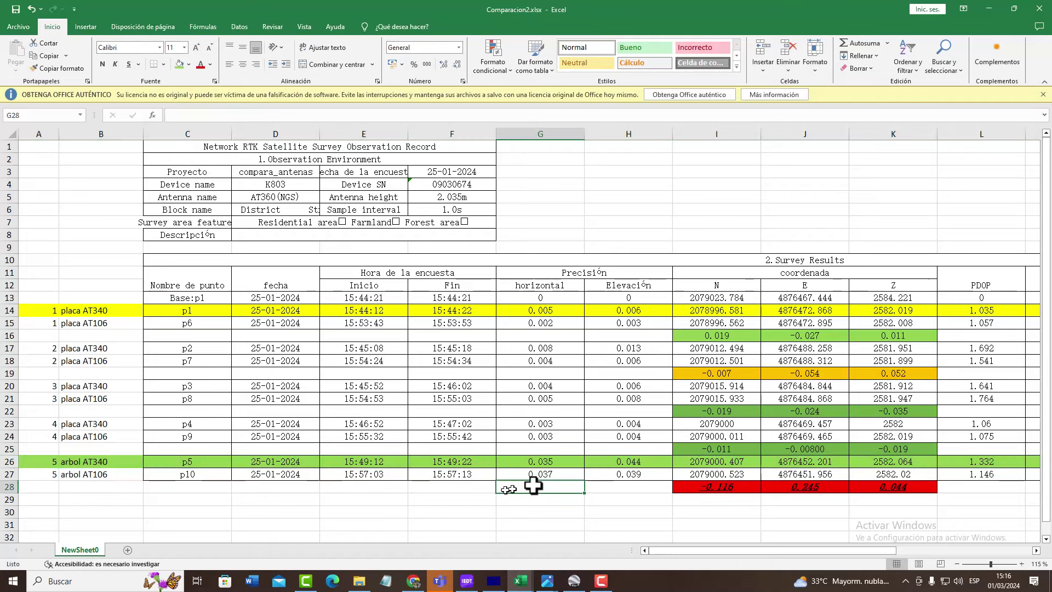
# Inspect the fifth pair's N, E and Z difference formulas in I28, J28 and K28 without changing them.
pyautogui.click(736, 475)
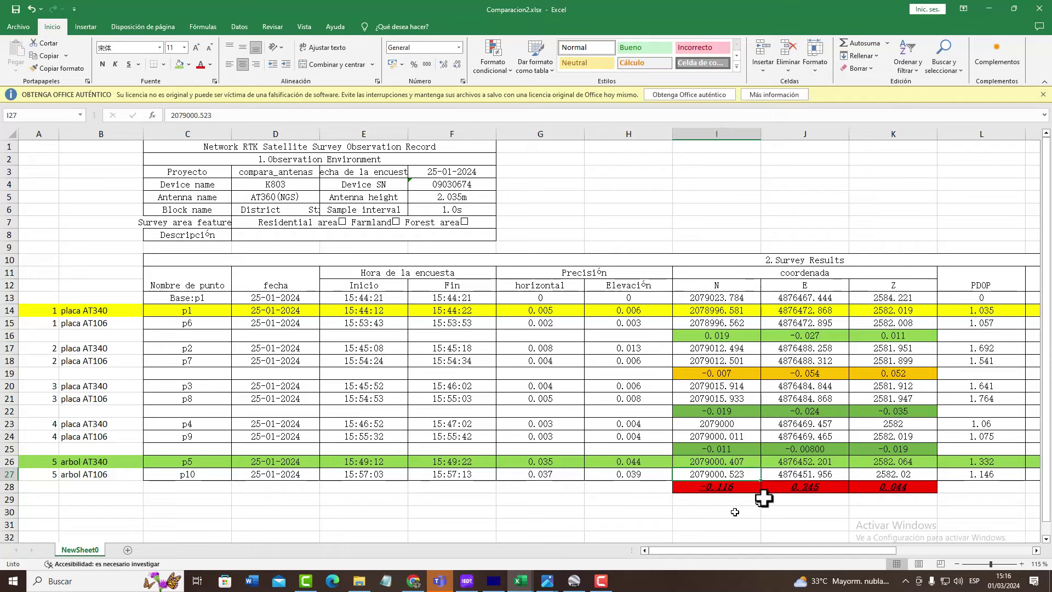
pyautogui.click(728, 490)
pyautogui.doubleClick(730, 490)
pyautogui.press('Escape')
pyautogui.doubleClick(825, 485)
pyautogui.press('Escape')
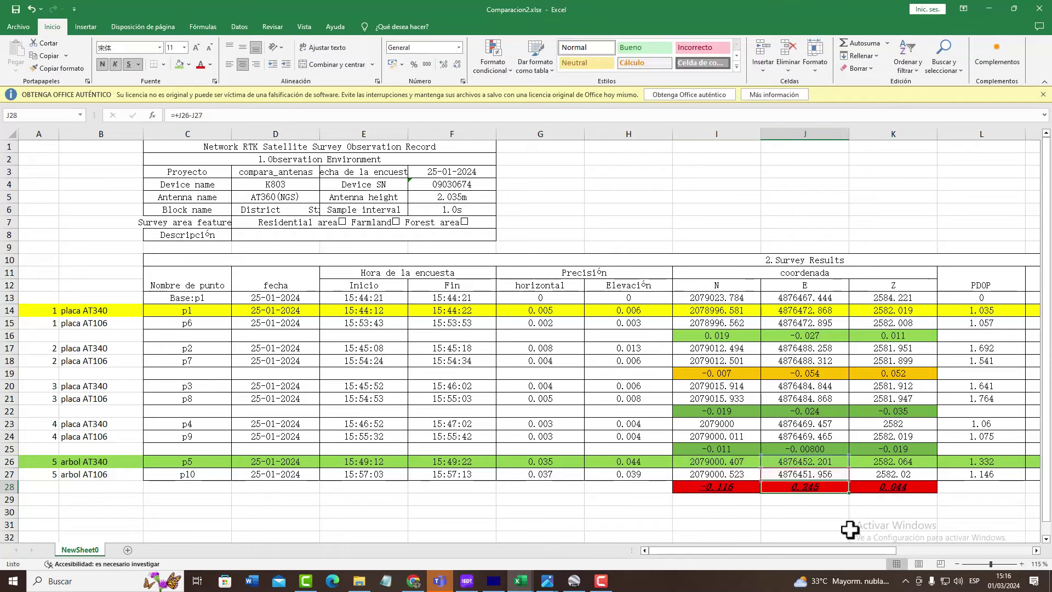
pyautogui.doubleClick(891, 487)
pyautogui.press('Escape')
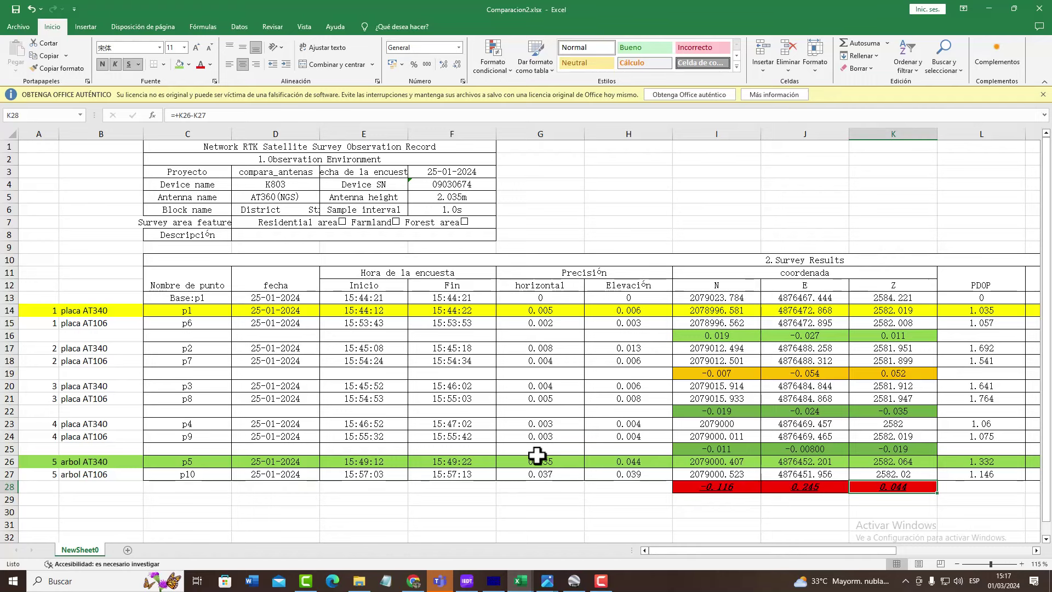
# Review the first pair's placa labels in B14 and B15 and the arbol measurements in rows 26 and 27.
pyautogui.click(87, 310)
pyautogui.click(88, 323)
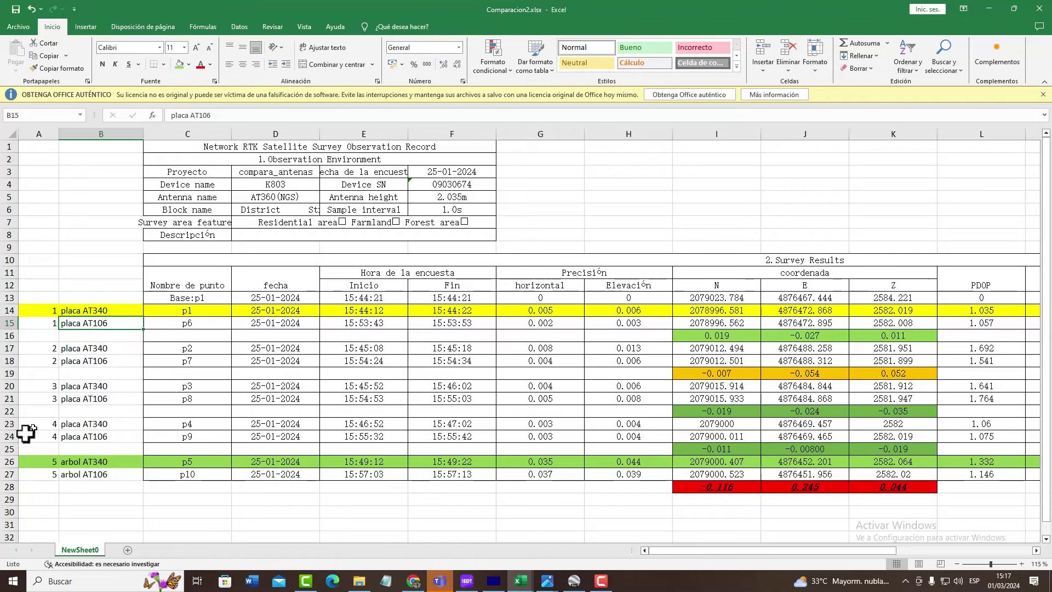
pyautogui.moveTo(10, 463); pyautogui.dragTo(13, 475)
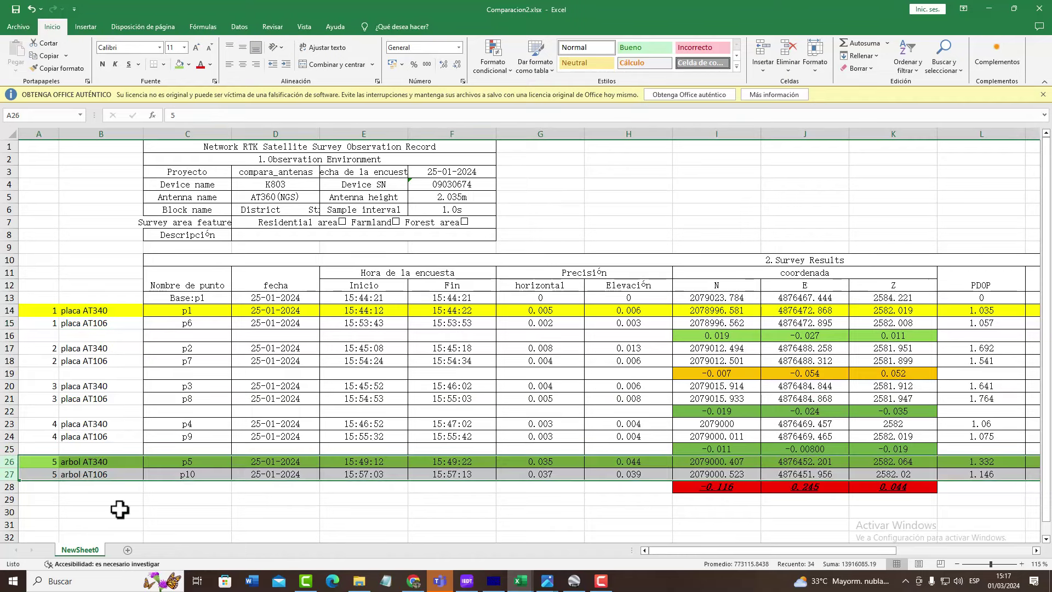